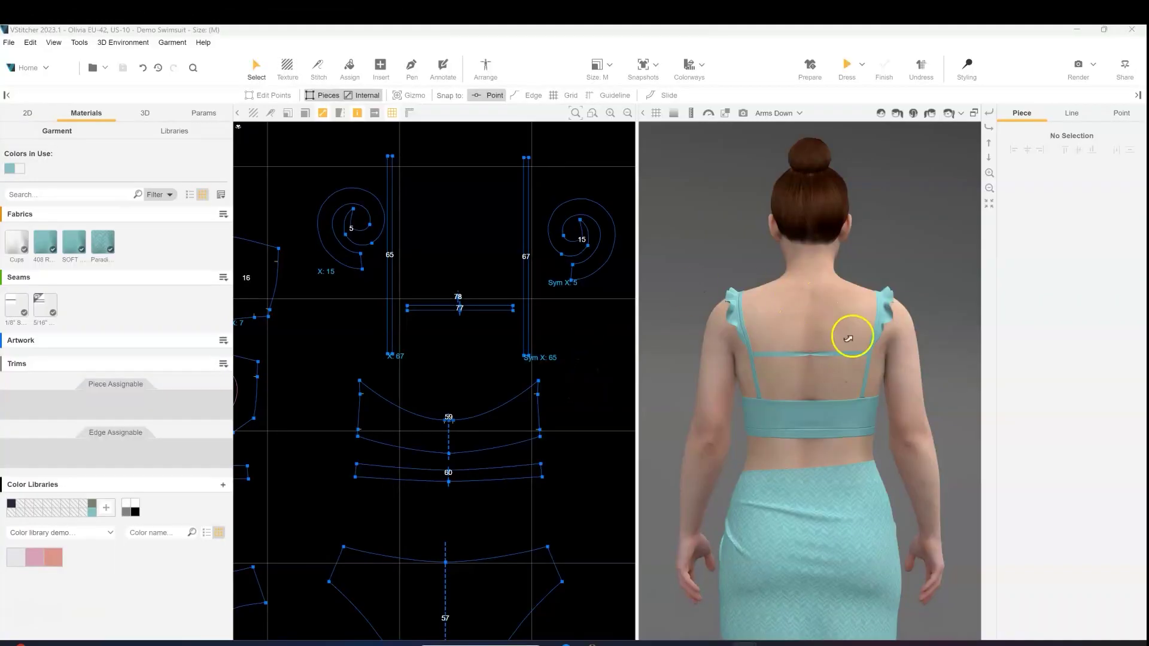
# - Duplicate the 408 Revolutional Energy fabric in the garment's materials
pyautogui.scroll(3, 811, 526)
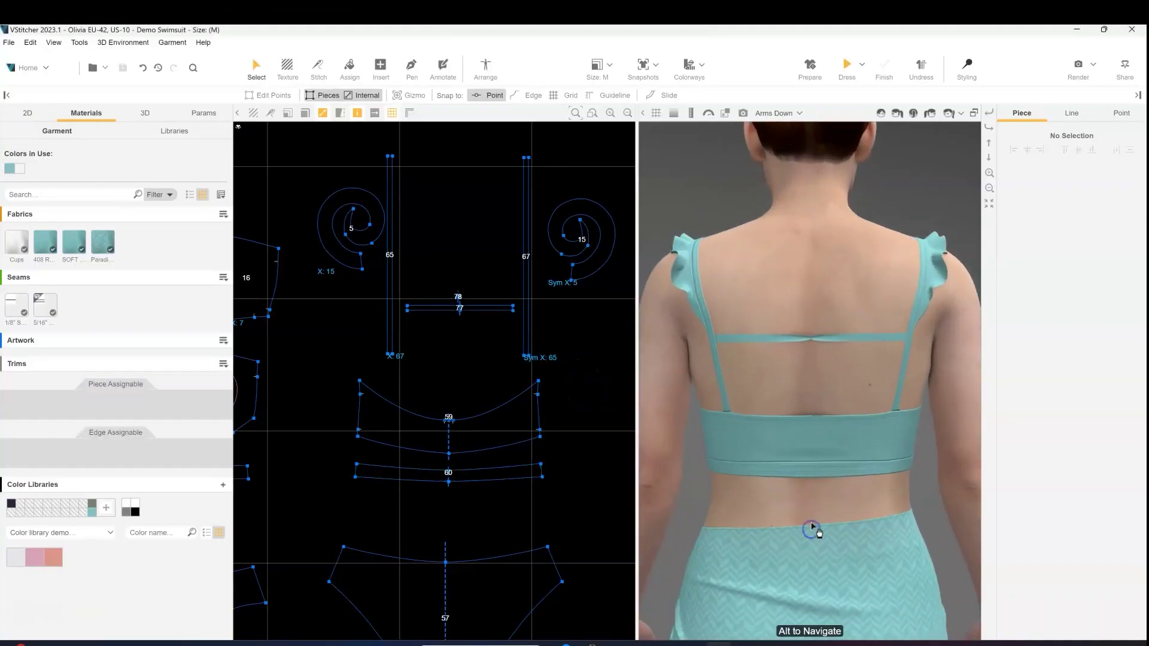
pyautogui.click(462, 256)
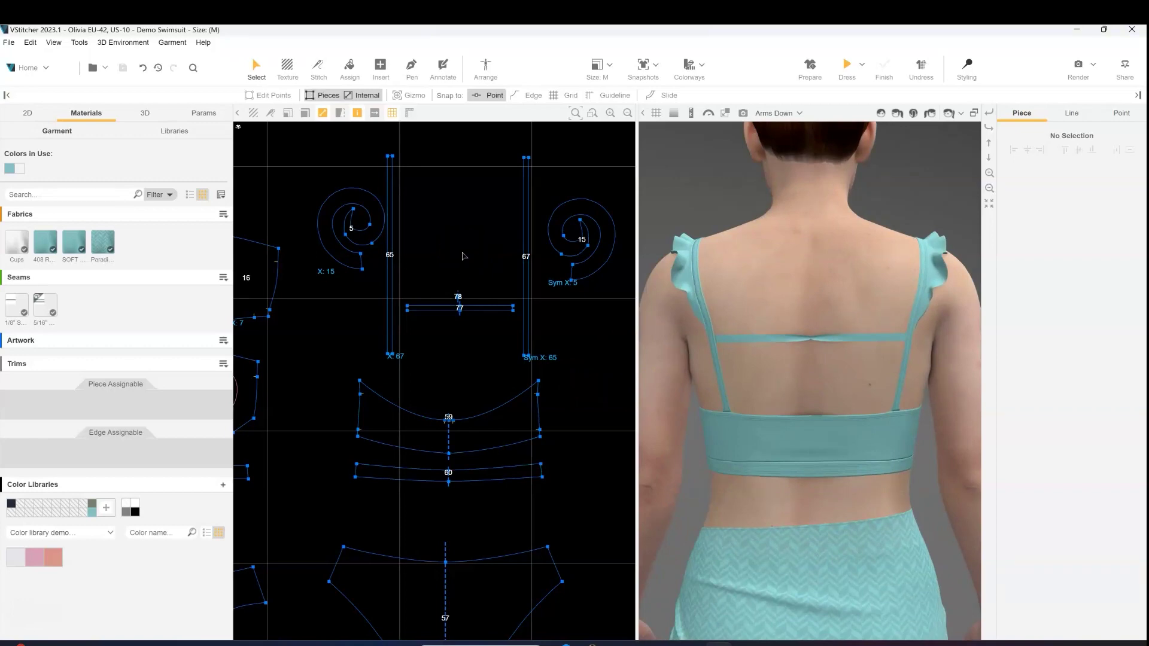
pyautogui.scroll(5, 463, 263)
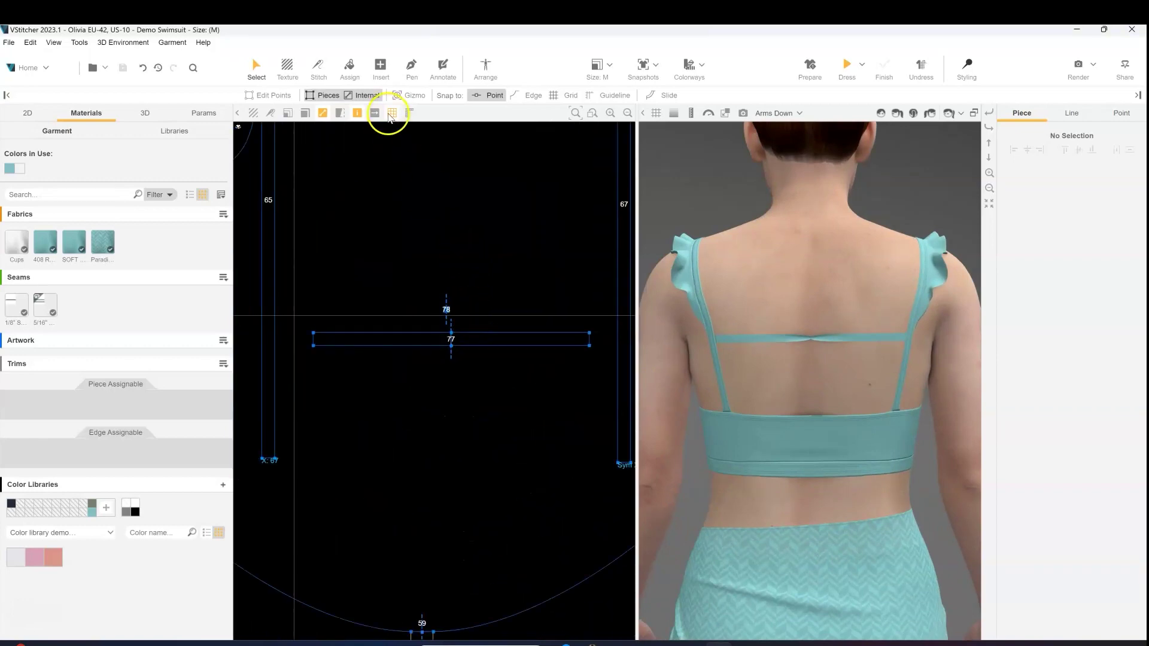
pyautogui.click(44, 242)
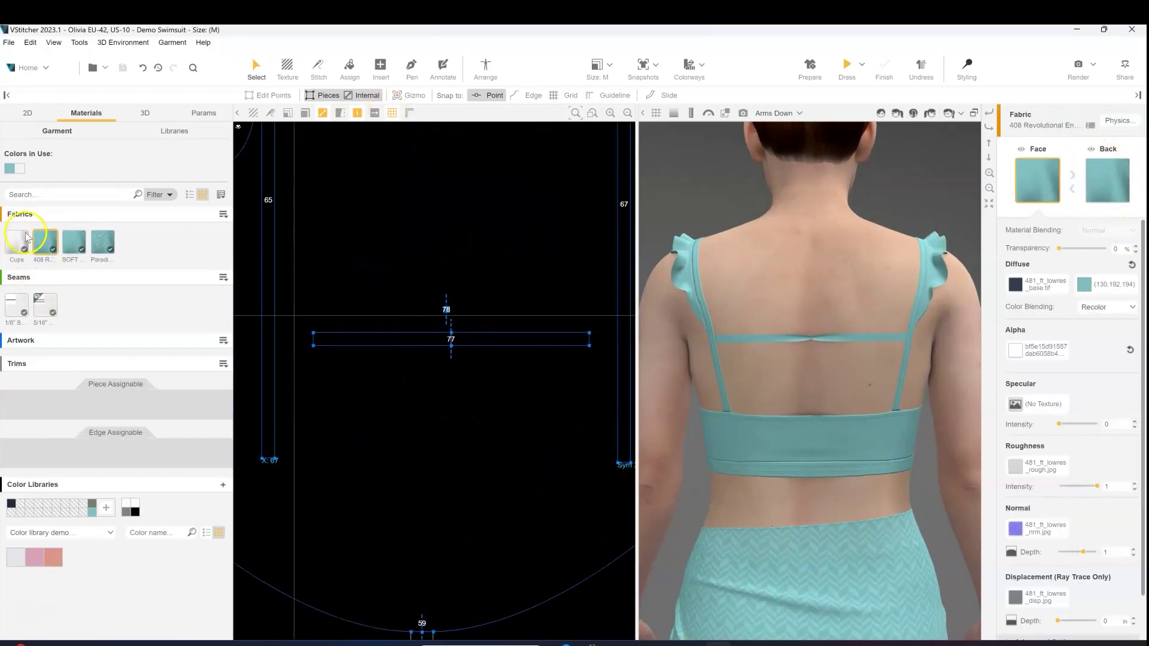
pyautogui.click(21, 252)
pyautogui.click(39, 290)
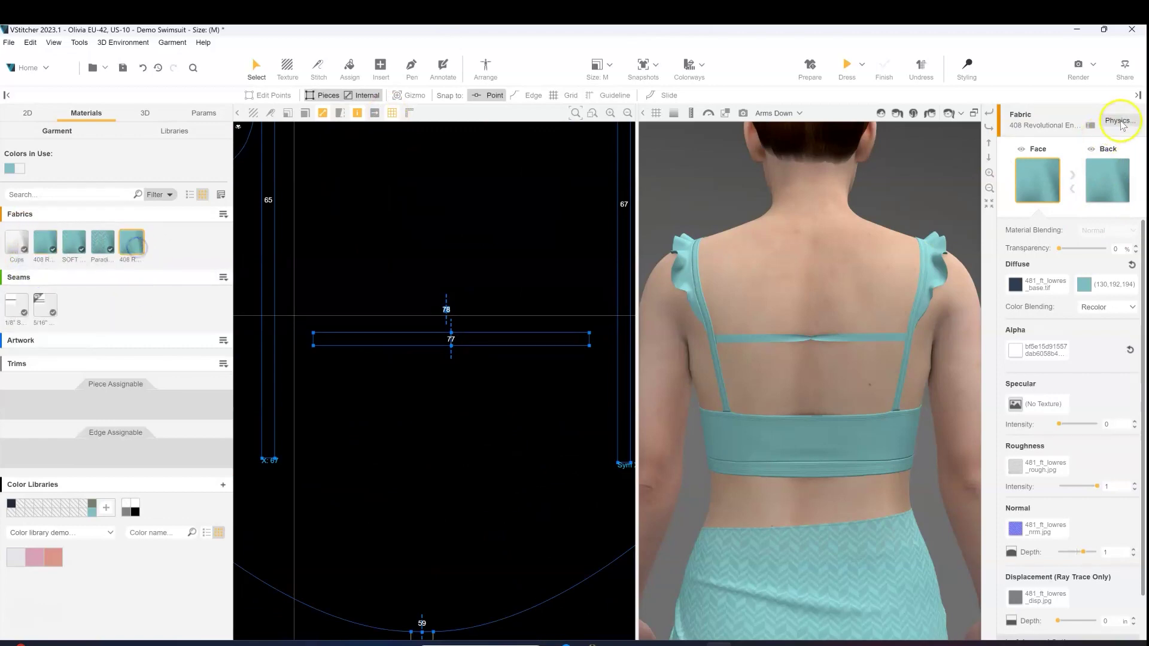
# - Double the duplicated fabric's mass to 390 g/m2 and its thickness to 0.76 mm in the physics settings
pyautogui.click(1116, 120)
pyautogui.click(543, 200)
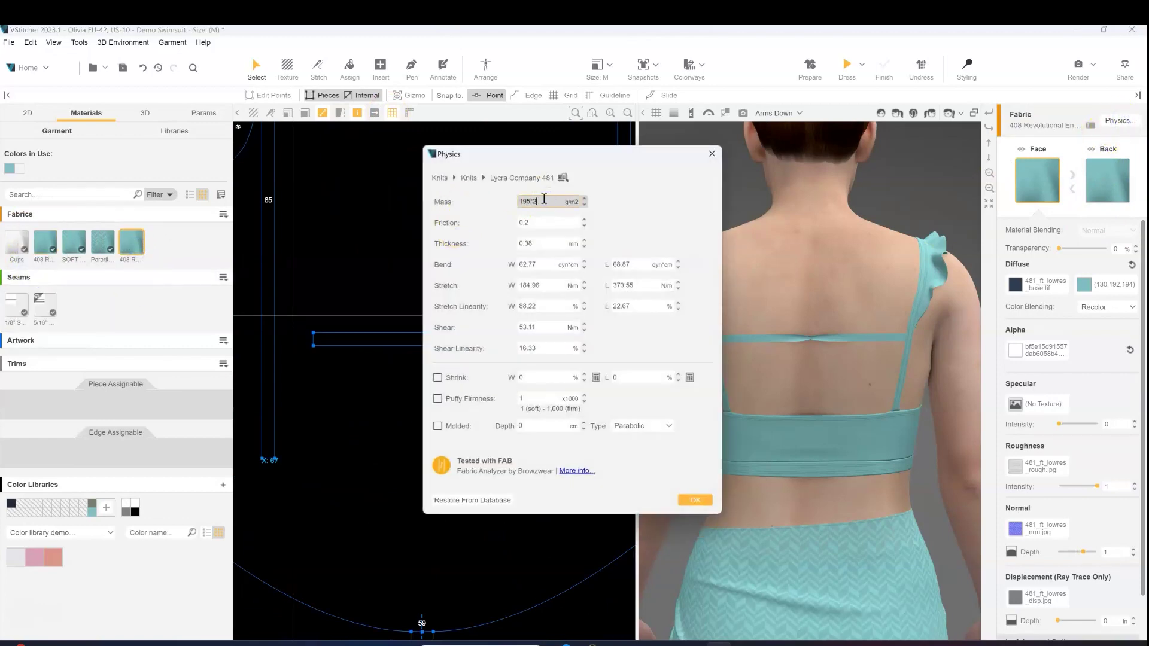
pyautogui.write('*2')
pyautogui.click(548, 245)
pyautogui.write('*2')
# - Multiply the fabric's bend values by 10, giving 627.7 dyn*cm for width and 688.7 dyn*cm for length
pyautogui.click(542, 266)
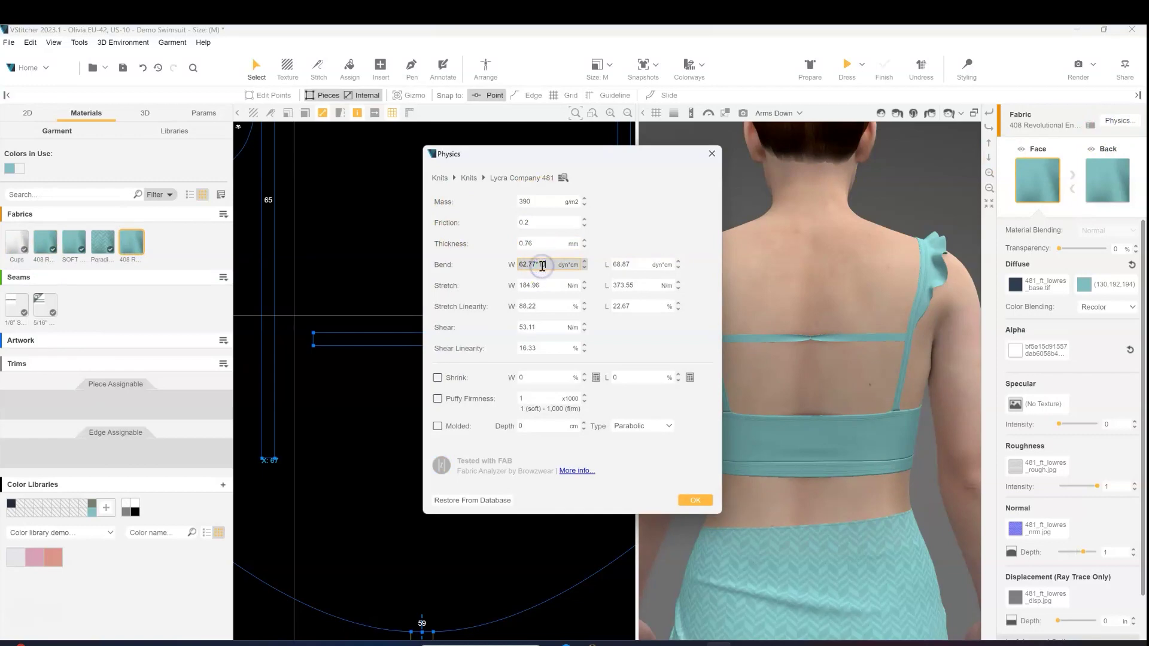
pyautogui.write('*10')
pyautogui.click(648, 266)
pyautogui.write('*10')
# - Double the fabric's stretch to 369.92 N/m in width and 747.1 N/m in length, double its shear, and accept the physics settings
pyautogui.click(554, 283)
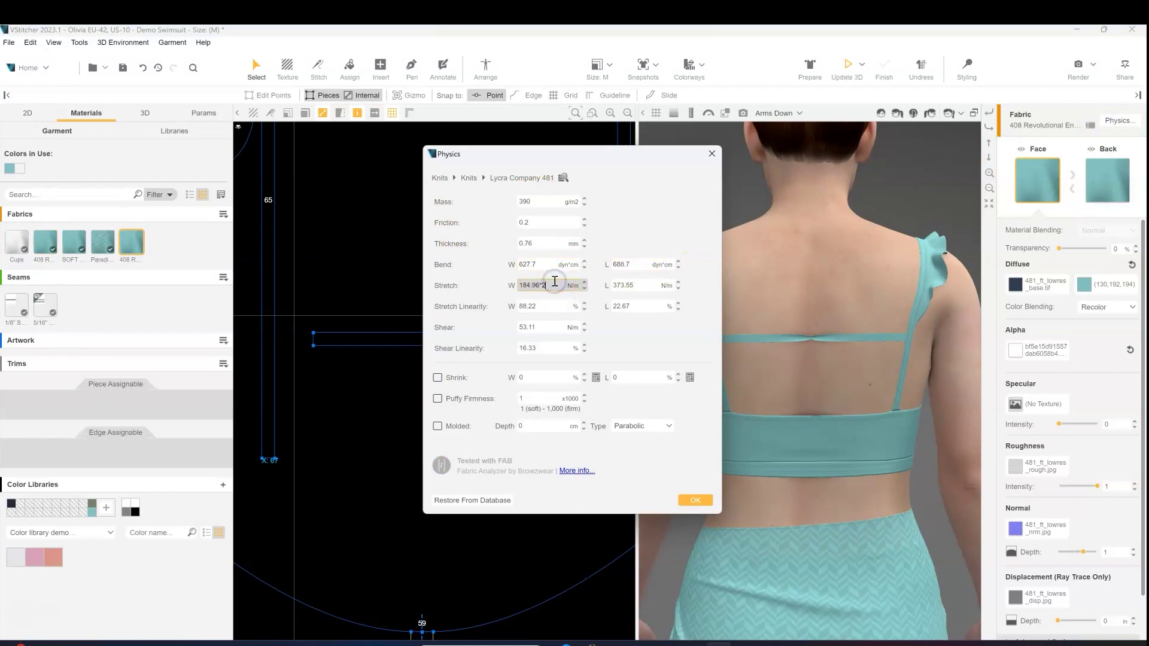
pyautogui.click(643, 286)
pyautogui.write('*2')
pyautogui.click(554, 330)
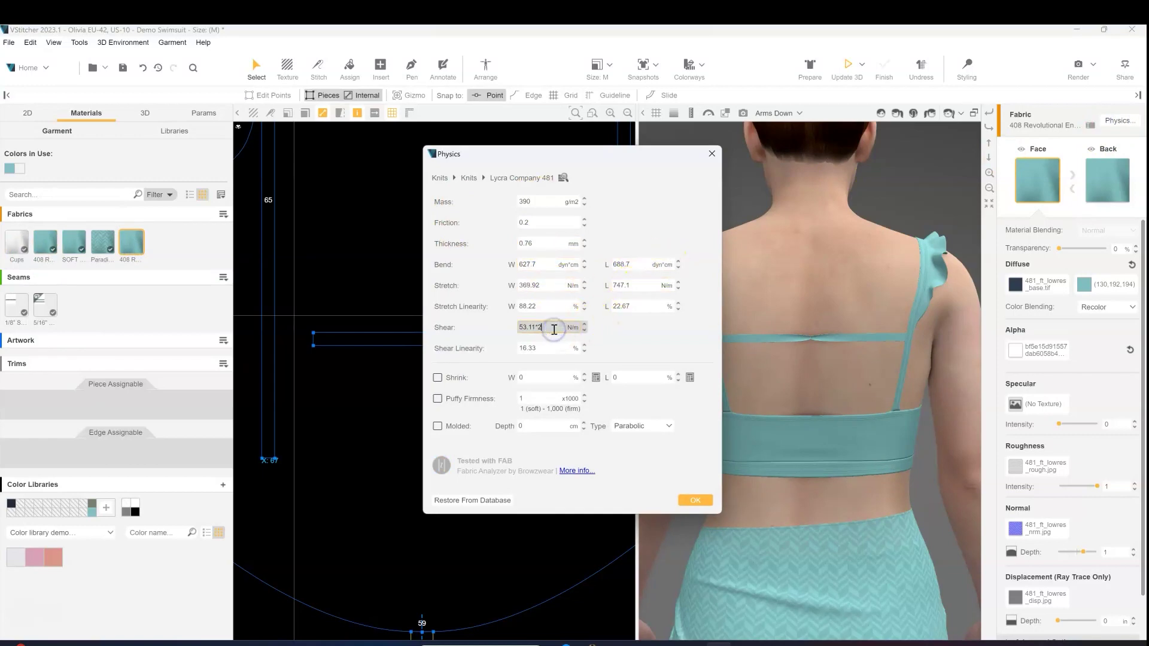
pyautogui.click(695, 501)
# - Rename the duplicated fabric by adding the prefix DBL before 408 Revolutional Energy
pyautogui.click(1089, 125)
pyautogui.click(433, 282)
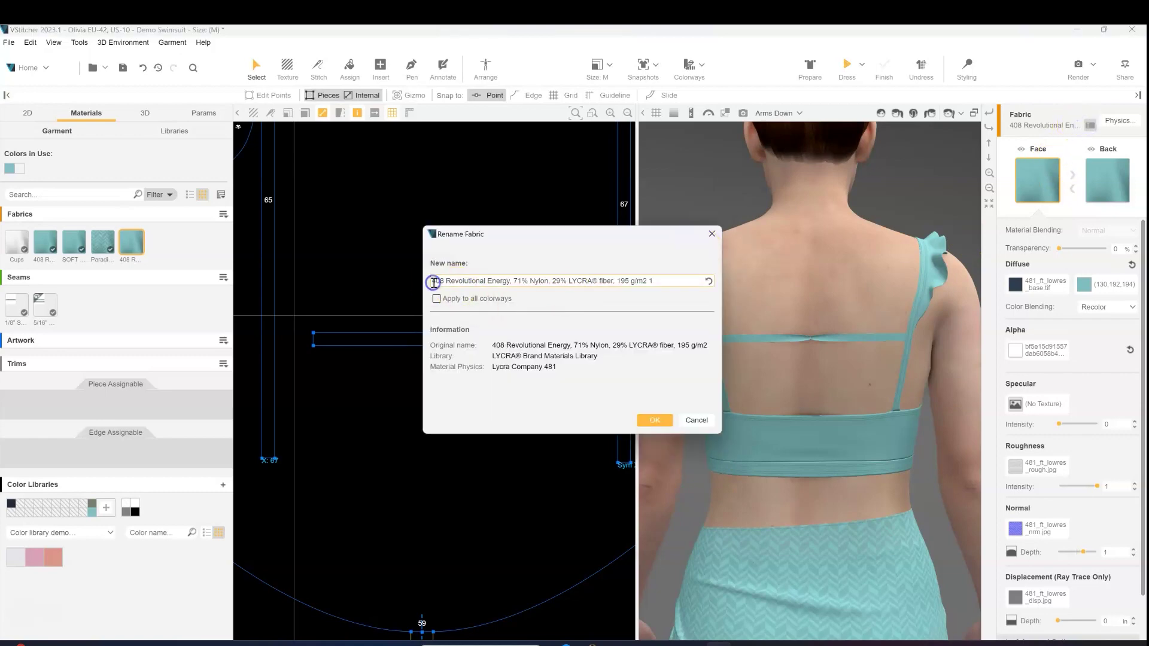
pyautogui.write('TBL')
pyautogui.click(641, 414)
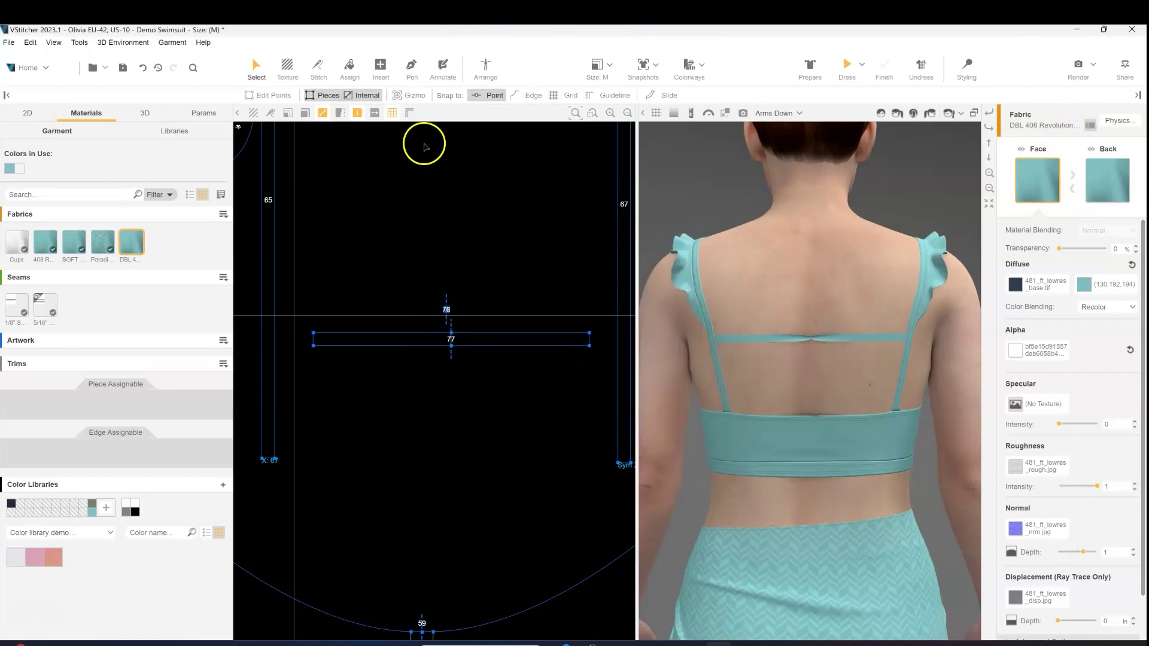
# - Assign the DBL 408 fabric to the strap pieces 65, 67 and 77
pyautogui.click(349, 69)
pyautogui.click(455, 299)
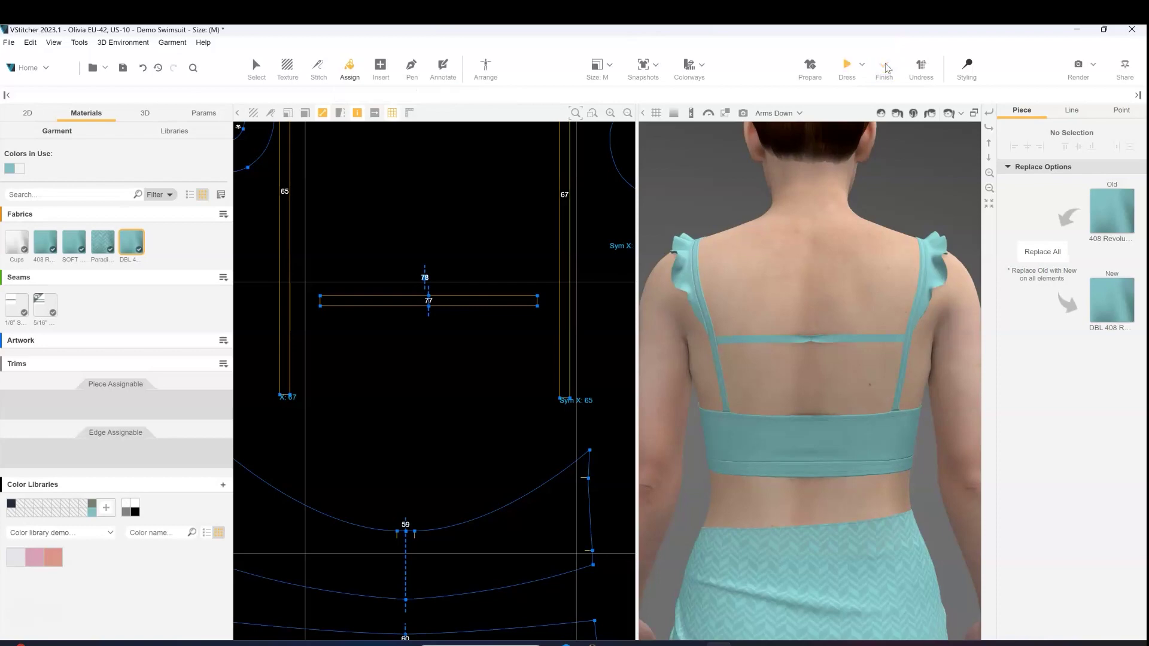
pyautogui.click(256, 67)
# - Insert a rectangular piece 0.5 in wide and 0.375 in high above the horizontal back strap 77
pyautogui.click(381, 67)
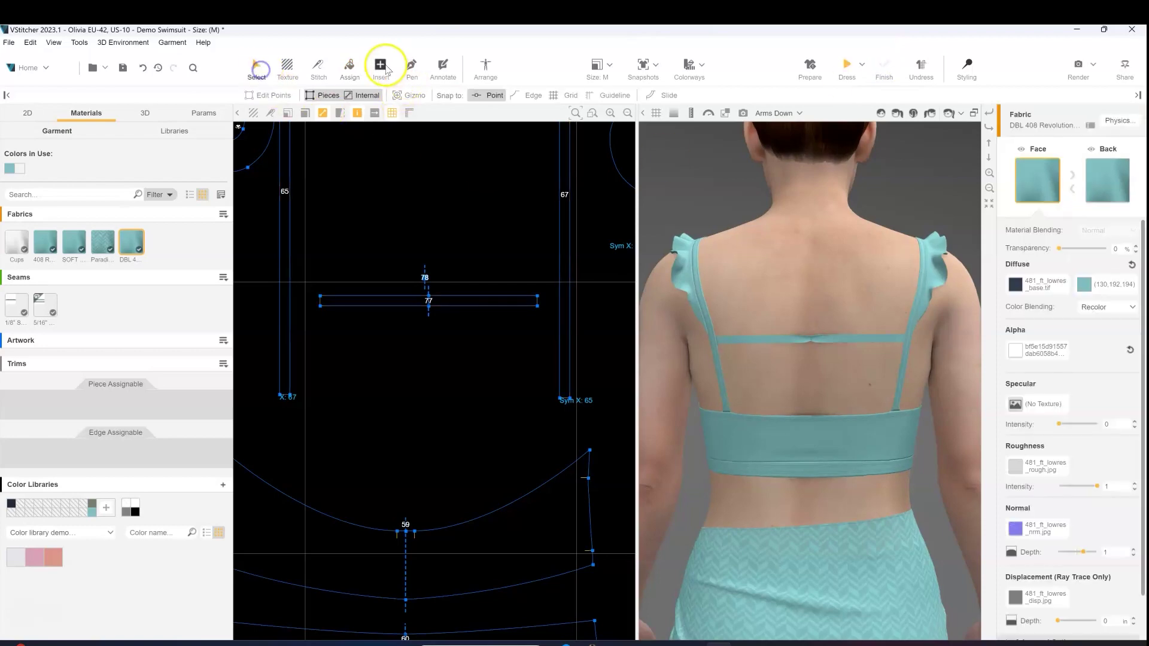
pyautogui.scroll(1, 426, 270)
pyautogui.scroll(1, 425, 269)
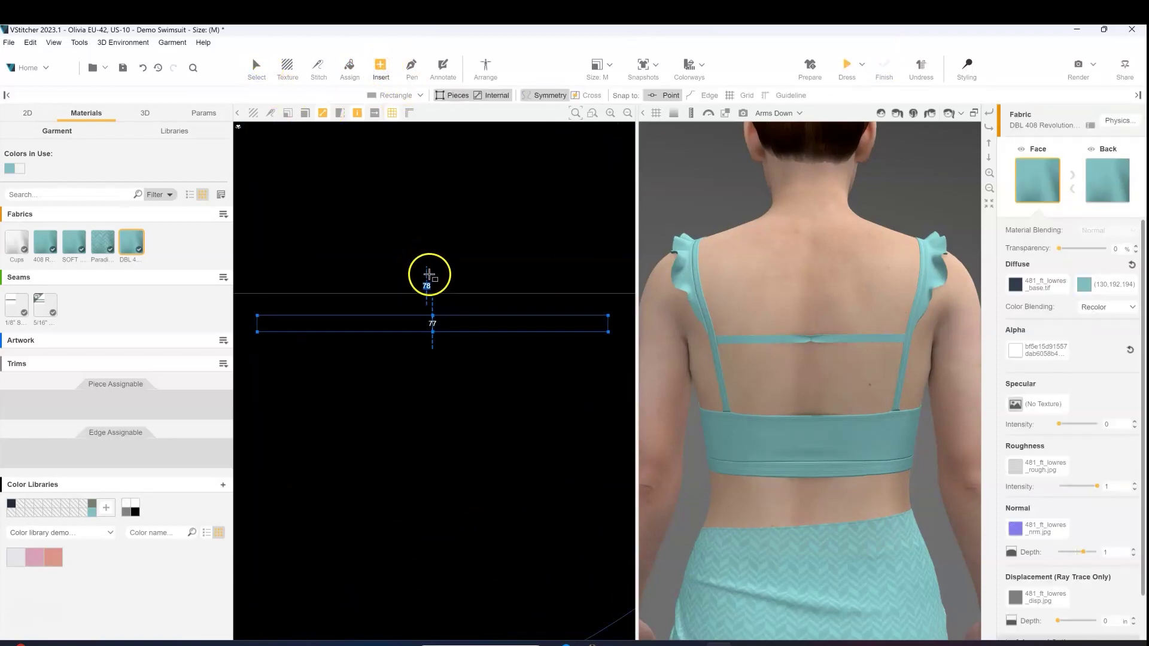
pyautogui.scroll(1, 429, 274)
pyautogui.click(432, 249)
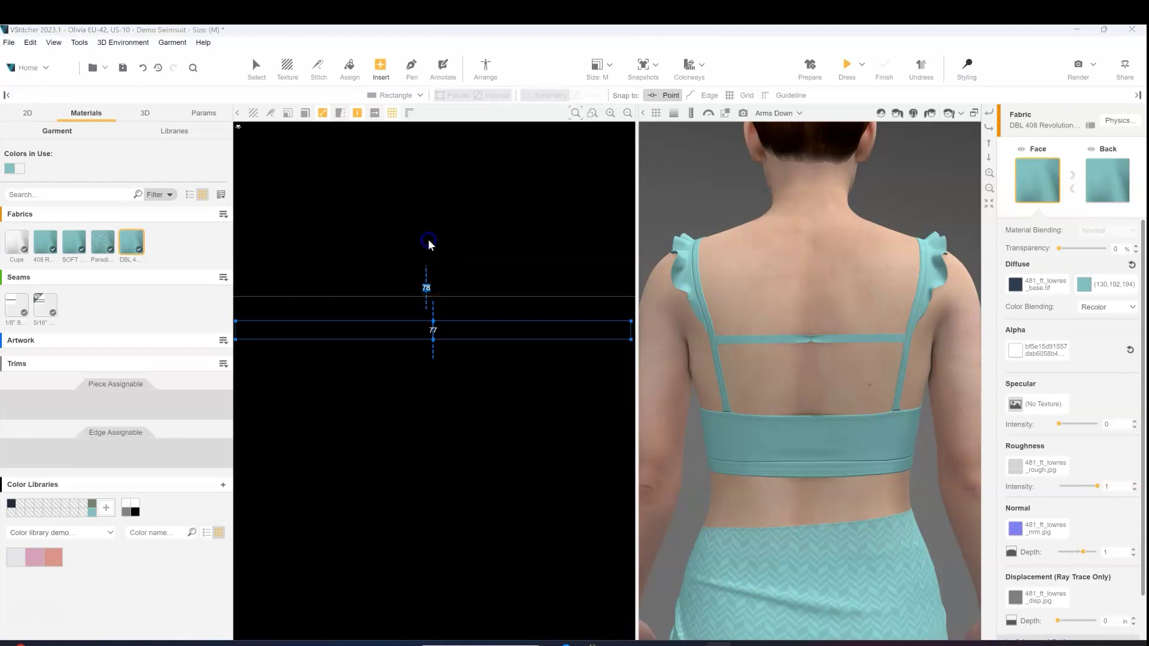
pyautogui.doubleClick(585, 307)
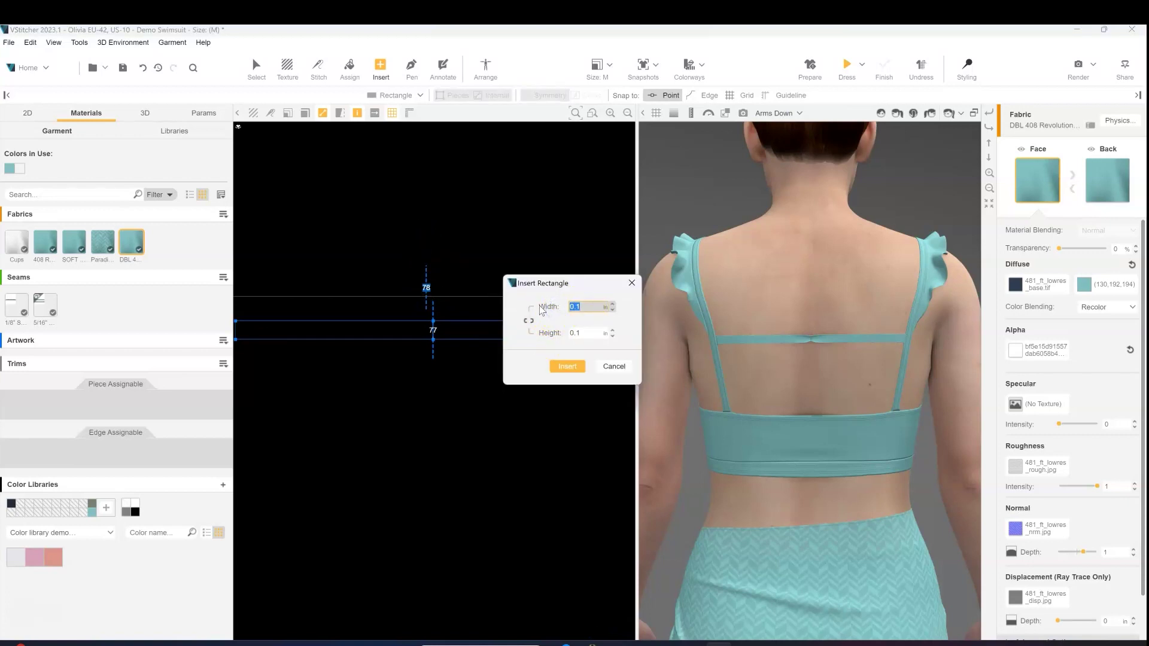
pyautogui.write('.5')
pyautogui.click(585, 333)
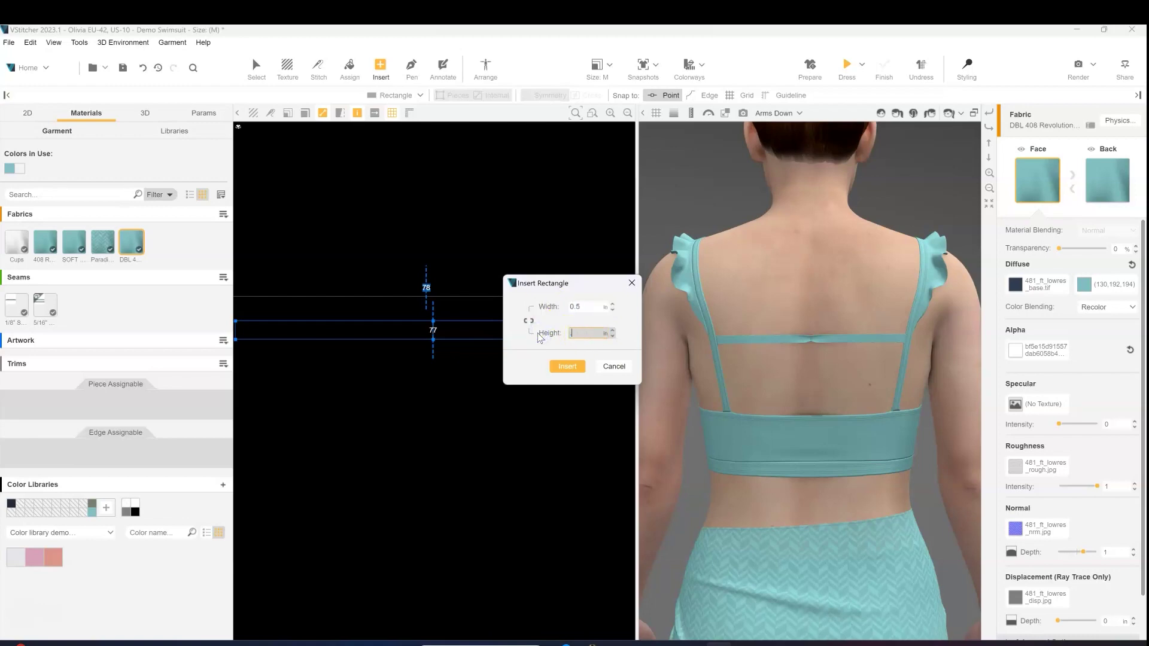
pyautogui.click(569, 367)
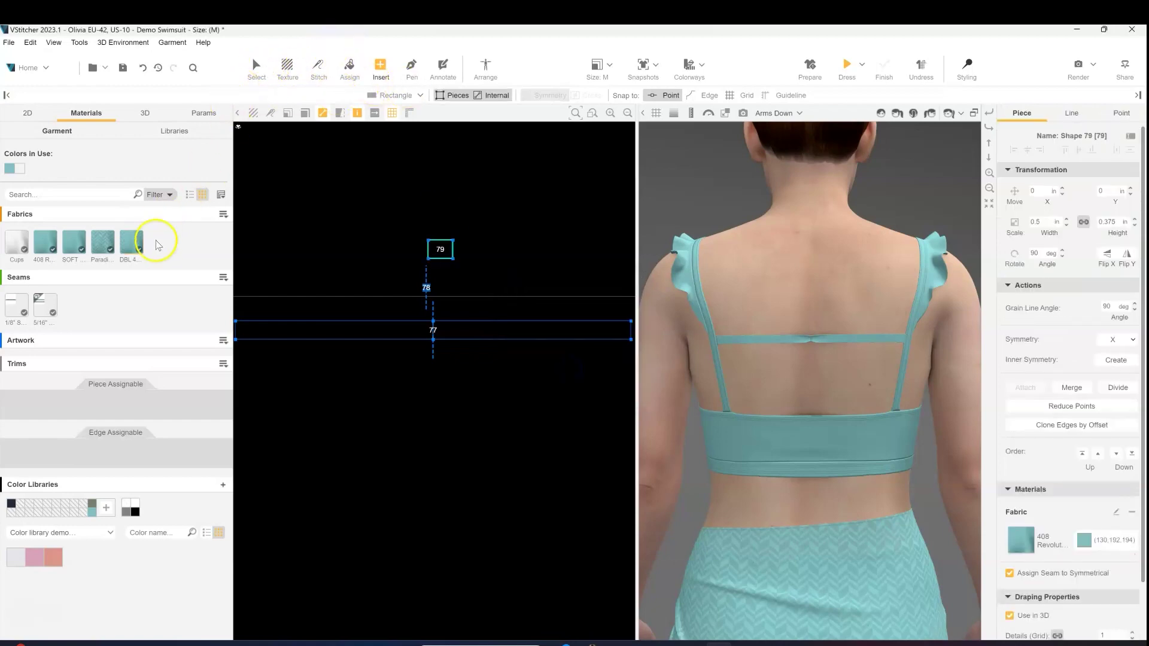
# - Assign the DBL 408 fabric to the small rectangle and move the piece just below back strap 77
pyautogui.click(131, 242)
pyautogui.click(352, 76)
pyautogui.click(443, 243)
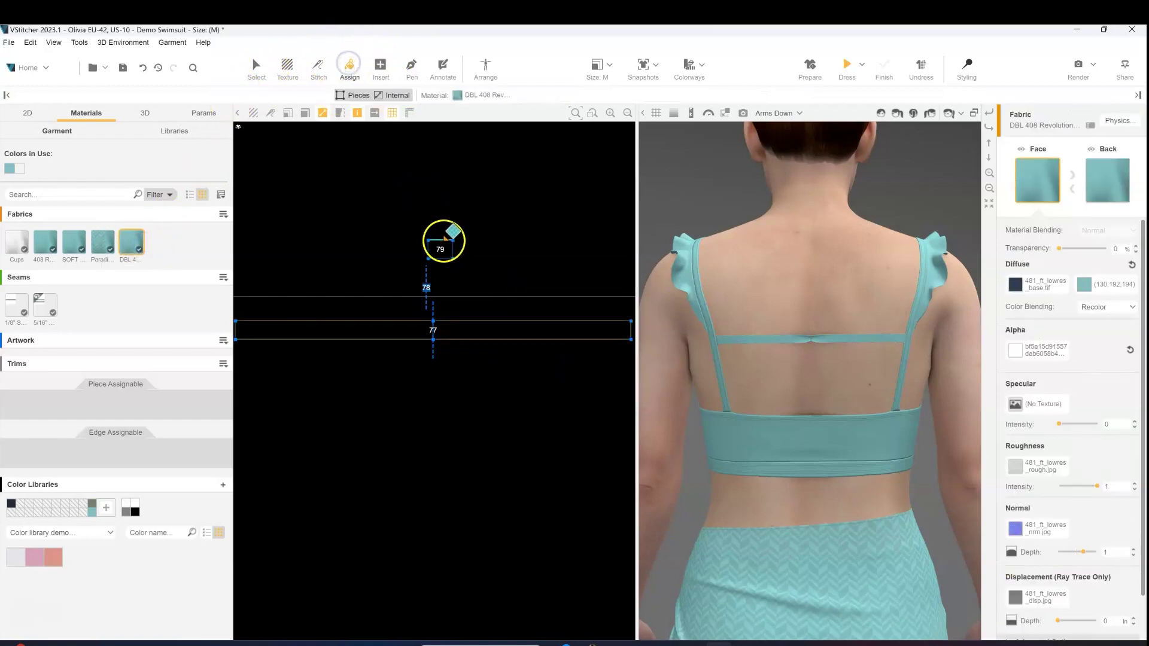
pyautogui.click(256, 69)
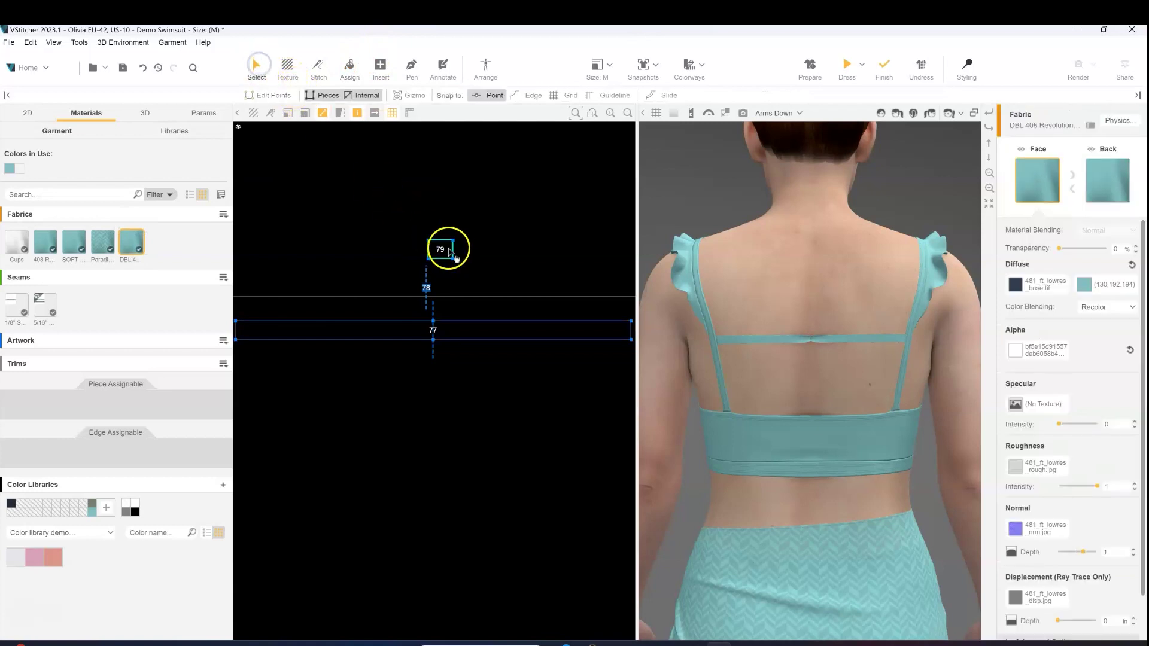
pyautogui.moveTo(449, 250); pyautogui.dragTo(450, 344)
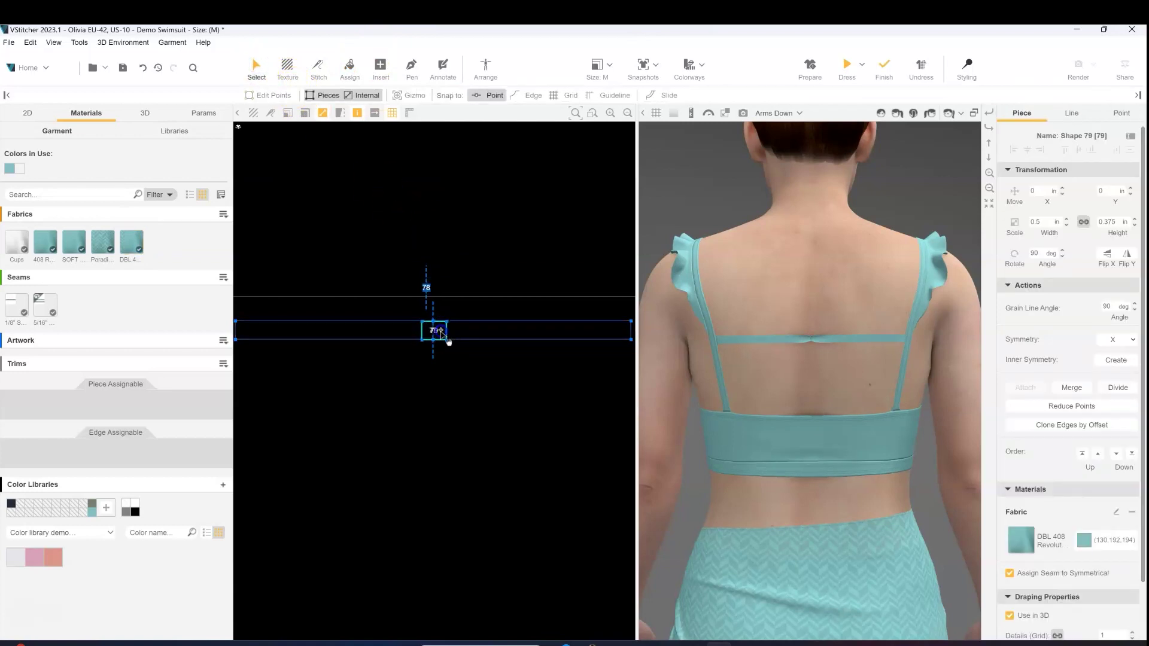
pyautogui.moveTo(449, 340); pyautogui.dragTo(444, 375)
# - Draw a symmetric vertical internal line across back strap 77 beside its center line, snapping to the strap's edges
pyautogui.click(413, 83)
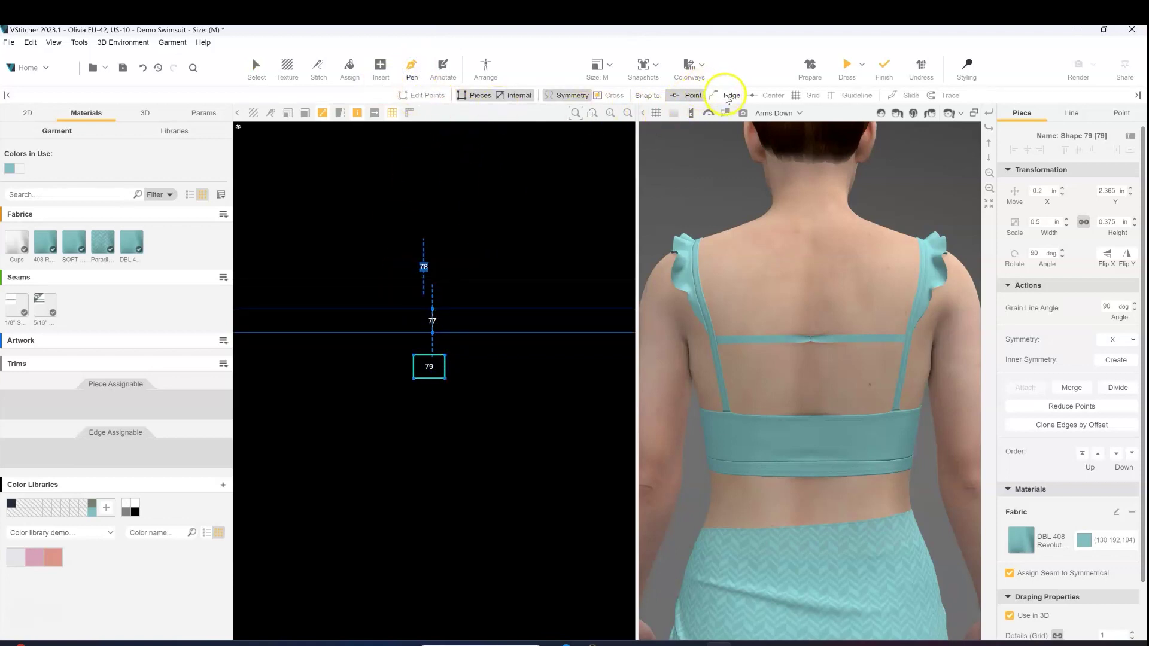
pyautogui.click(695, 96)
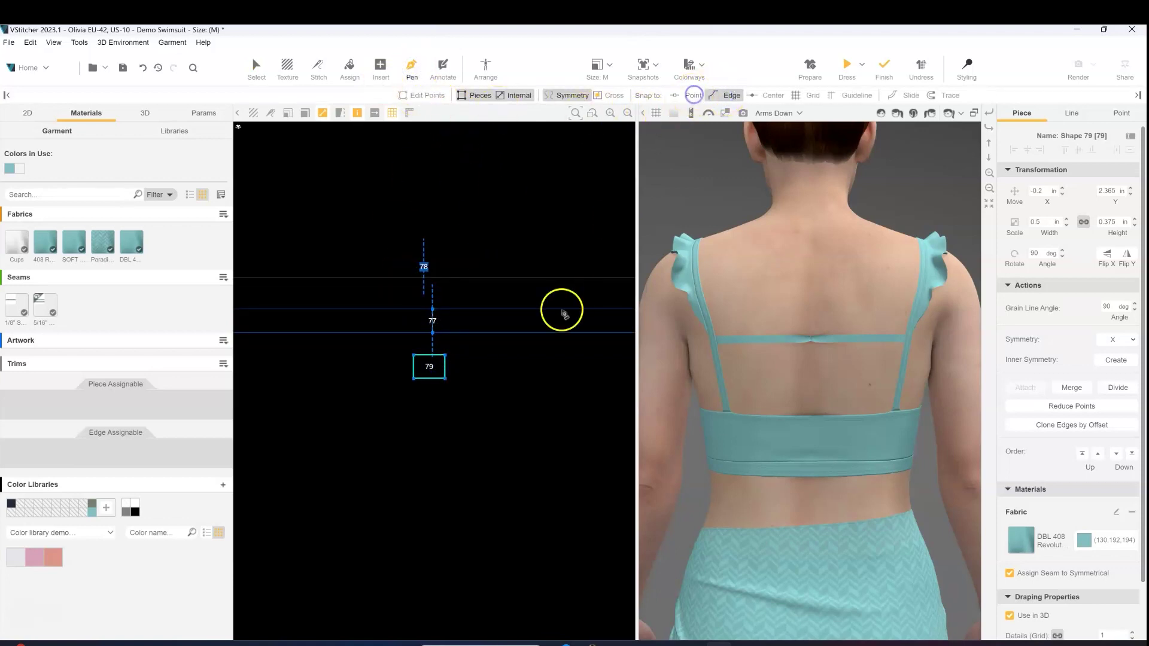
pyautogui.click(422, 309)
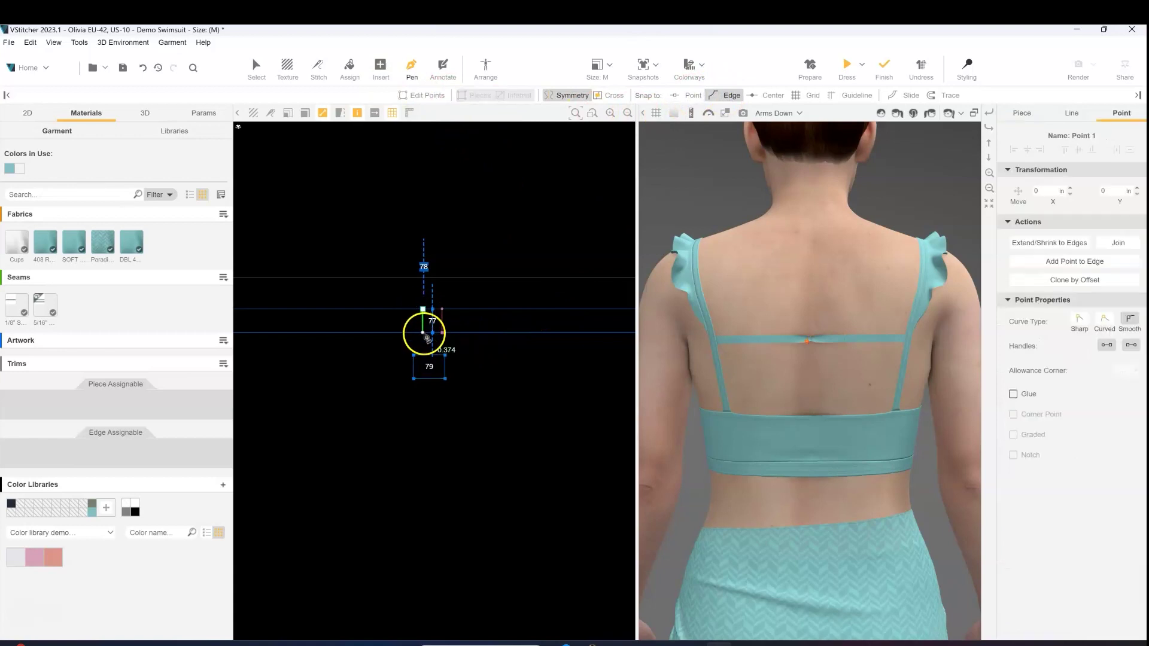
pyautogui.click(423, 333)
pyautogui.click(256, 68)
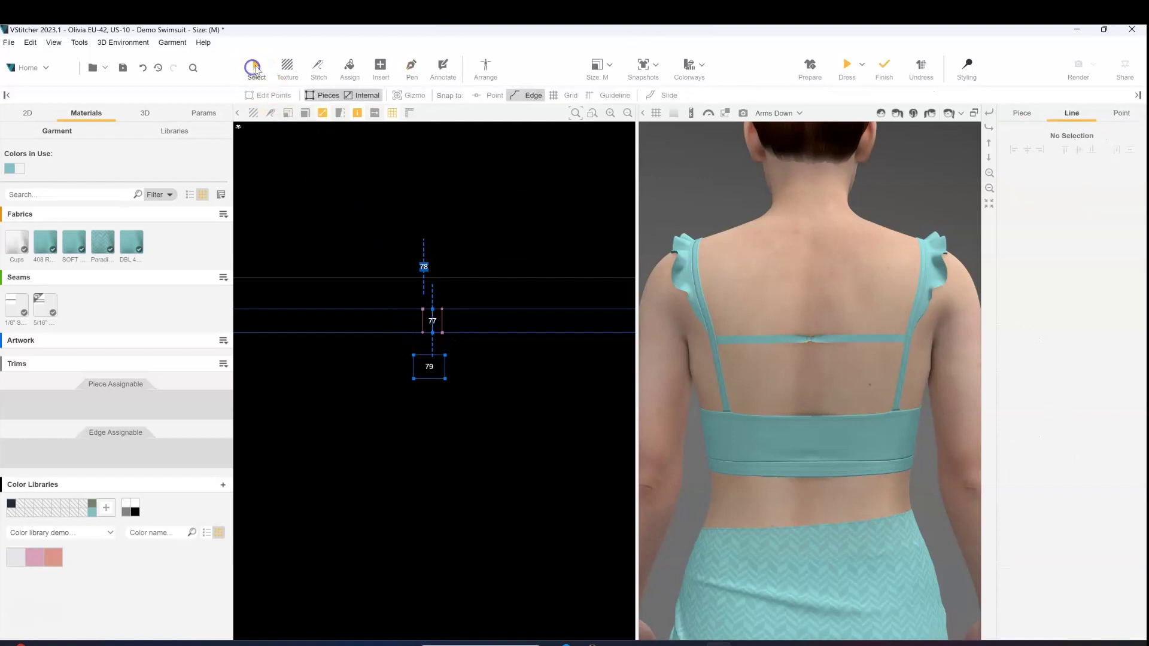
pyautogui.moveTo(441, 375); pyautogui.dragTo(487, 394)
pyautogui.click(318, 69)
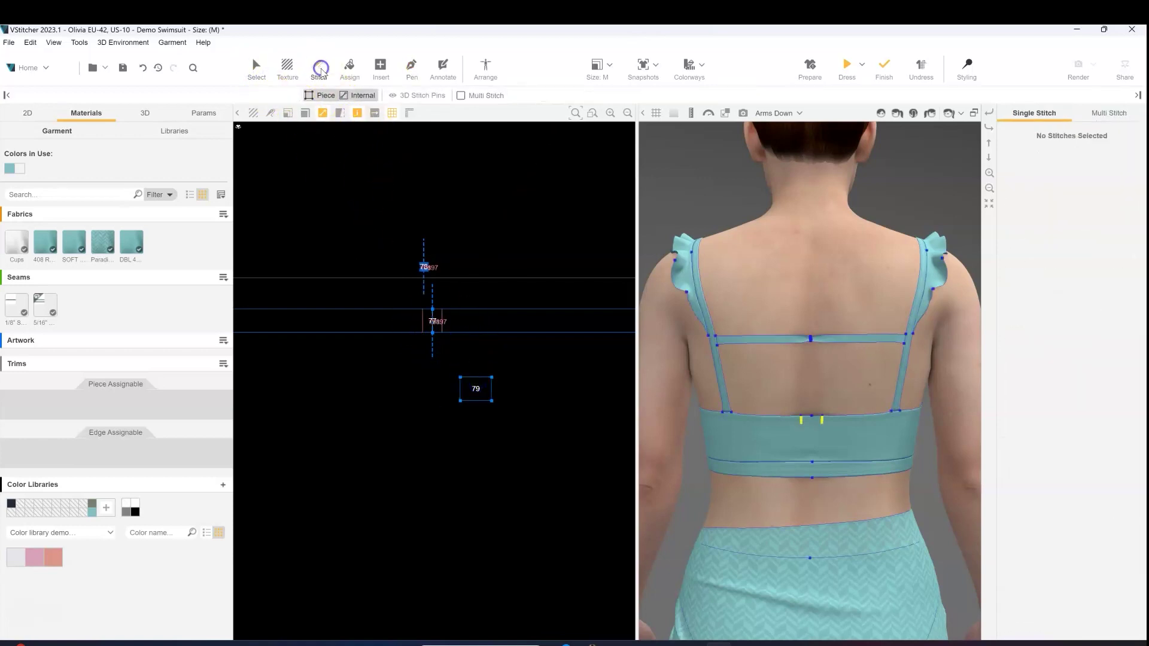
pyautogui.click(461, 392)
pyautogui.click(257, 68)
# - Narrow the small rectangle to 0.25 in without scaling its height, and mirror it with edge symmetry along its right vertical edge
pyautogui.click(484, 395)
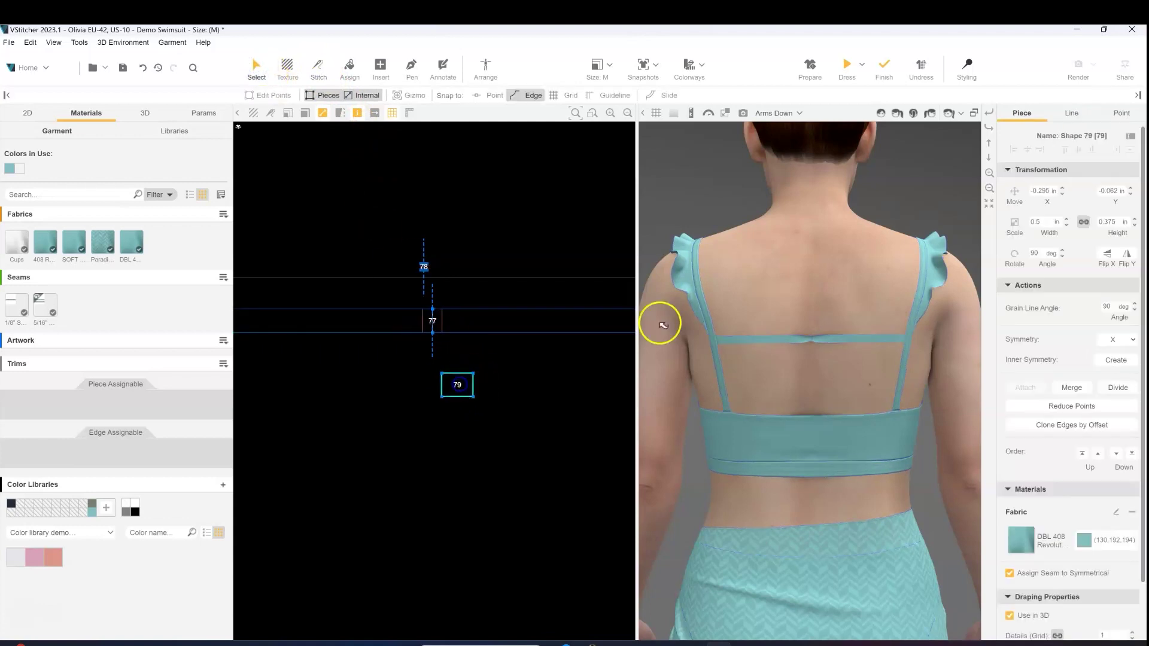
pyautogui.click(1048, 224)
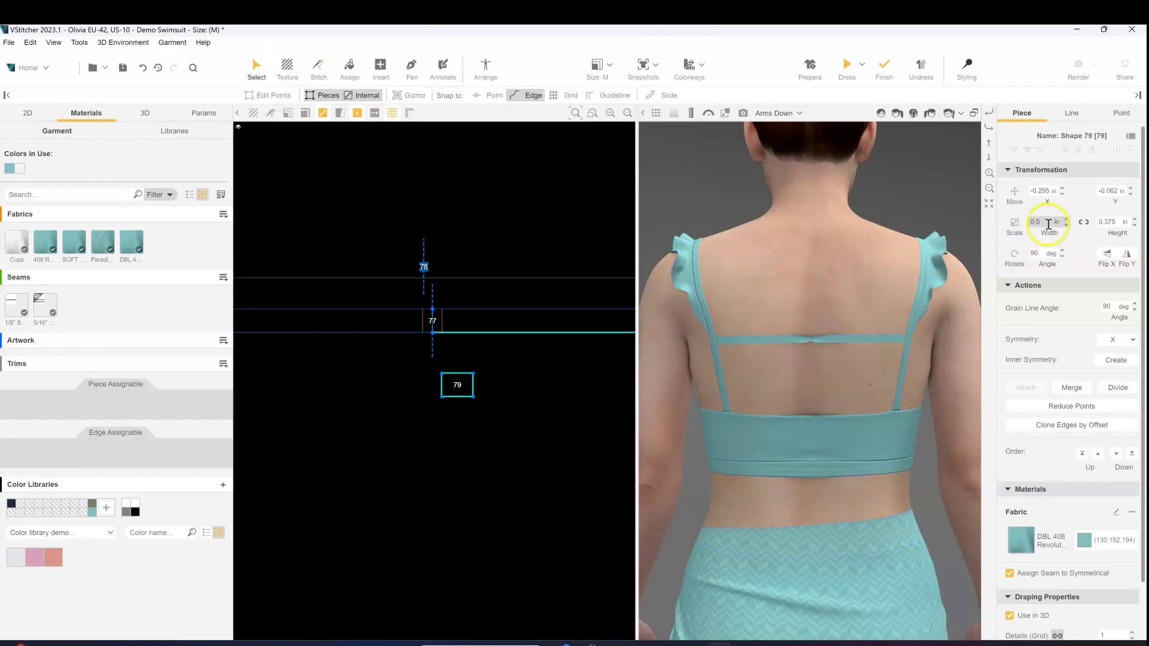
pyautogui.click(503, 377)
pyautogui.click(465, 385)
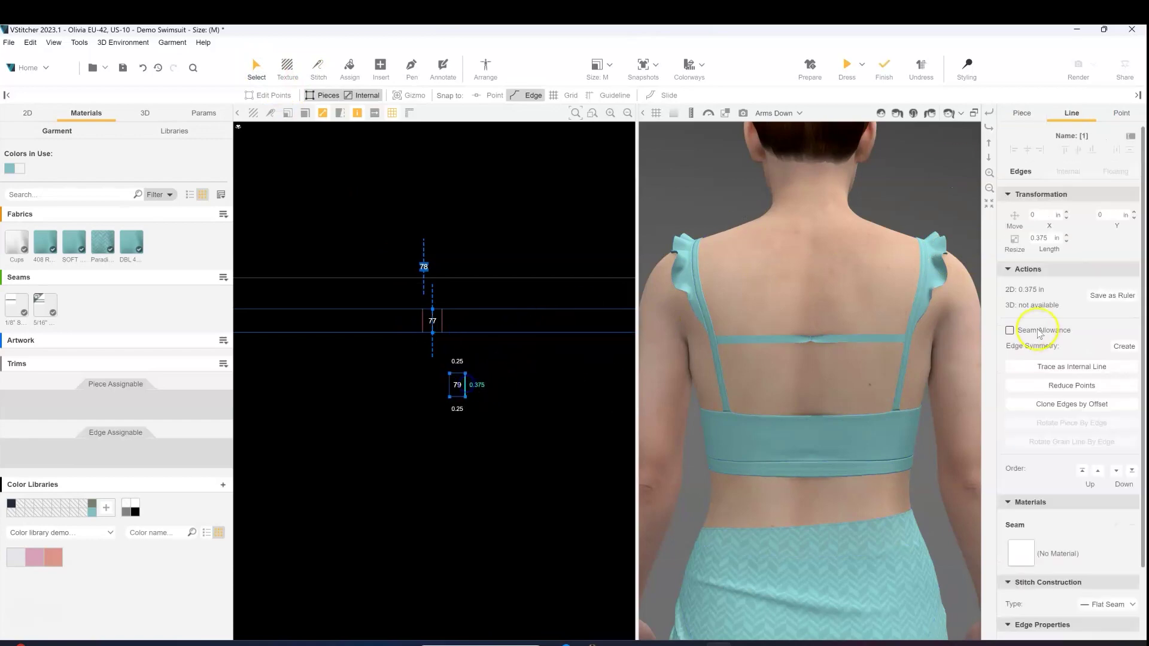
pyautogui.click(1126, 358)
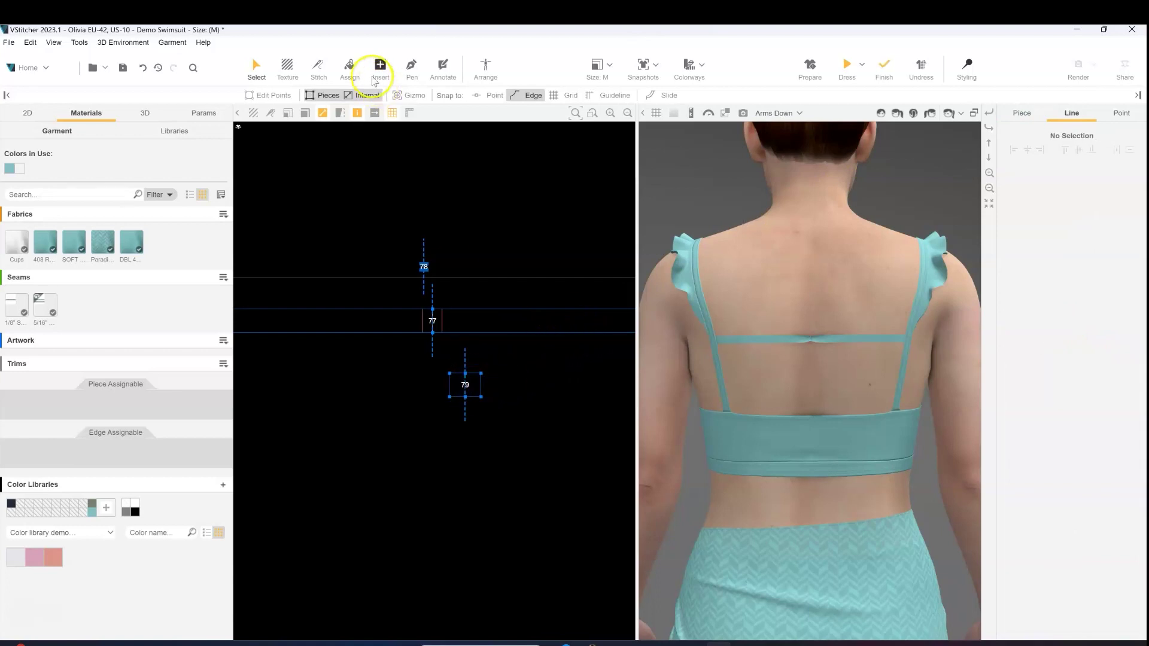
# - Stitch the small rectangle's side edges to the matching internal lines on back strap 77
pyautogui.click(318, 66)
pyautogui.moveTo(450, 378); pyautogui.dragTo(428, 323)
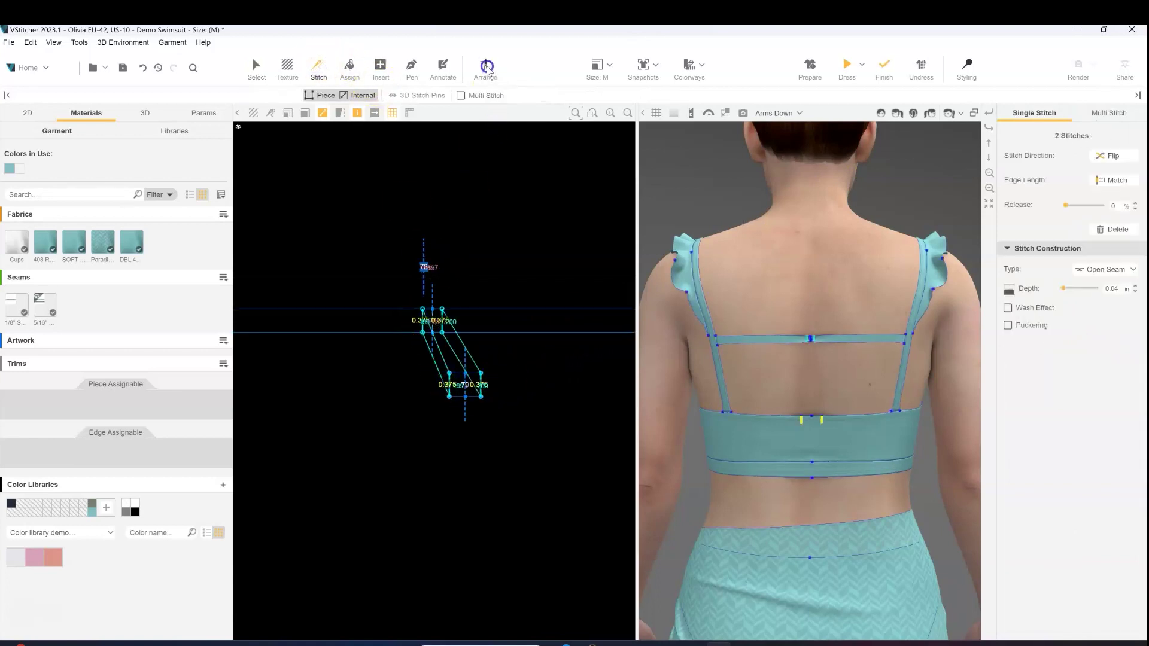
# - Set the small rectangle's grid details to 0.3 and its 3D layer to 3
pyautogui.click(257, 68)
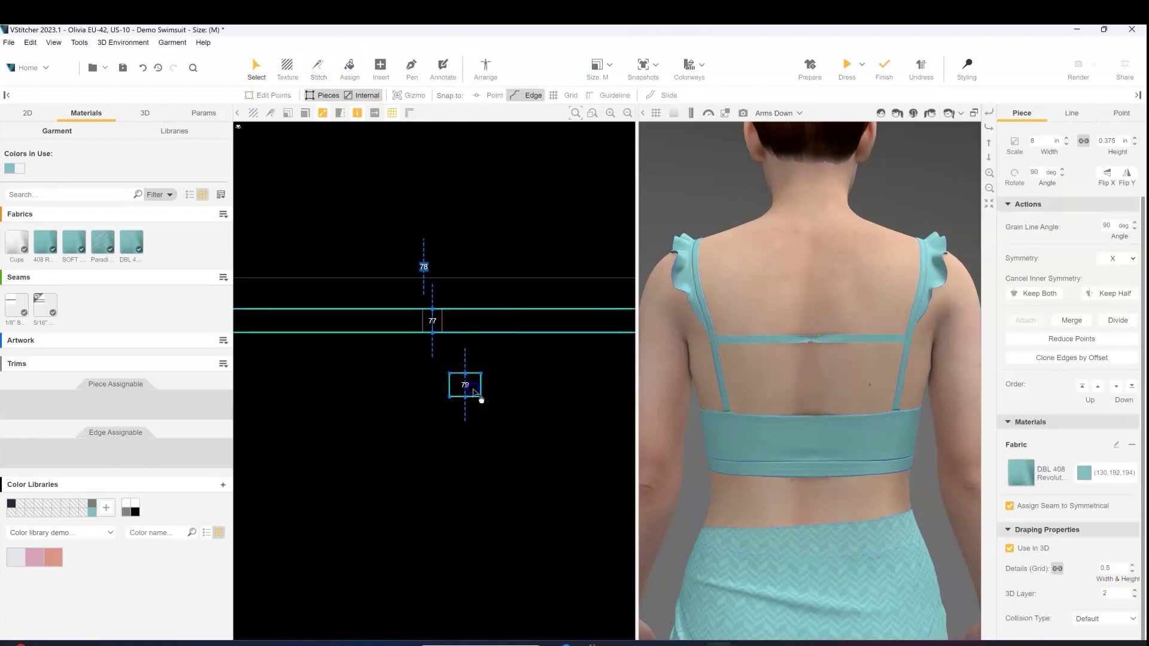
pyautogui.click(478, 395)
pyautogui.click(1081, 608)
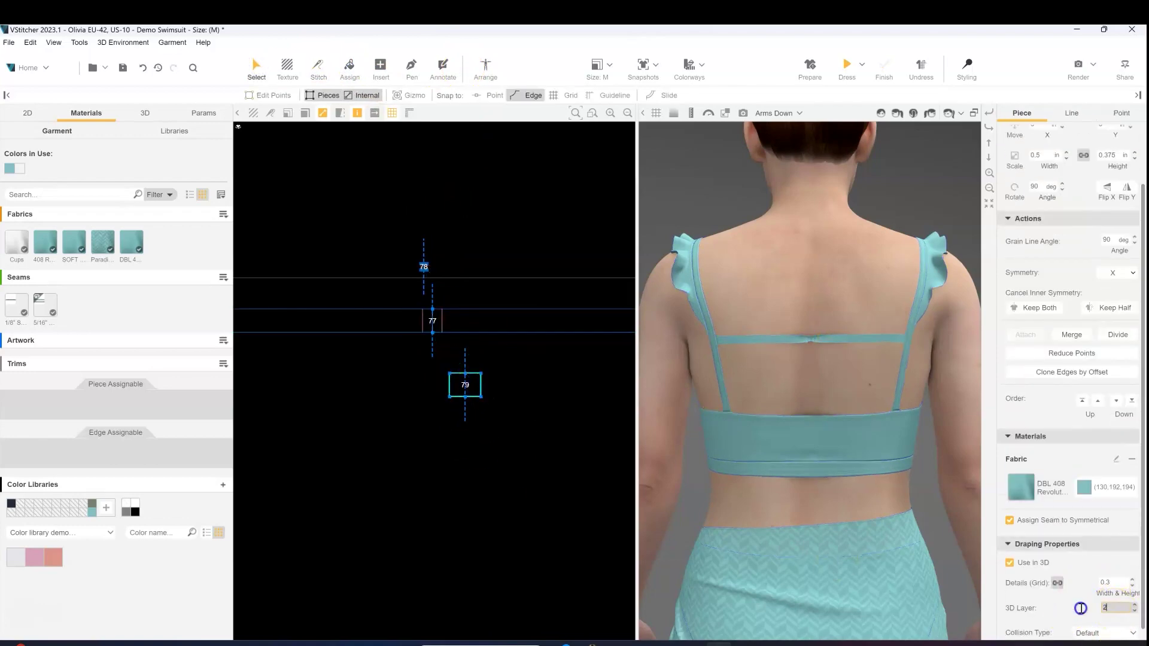
# - Arrange small rectangle 79 on the back torso silhouette, over the center of the back strap
pyautogui.click(485, 69)
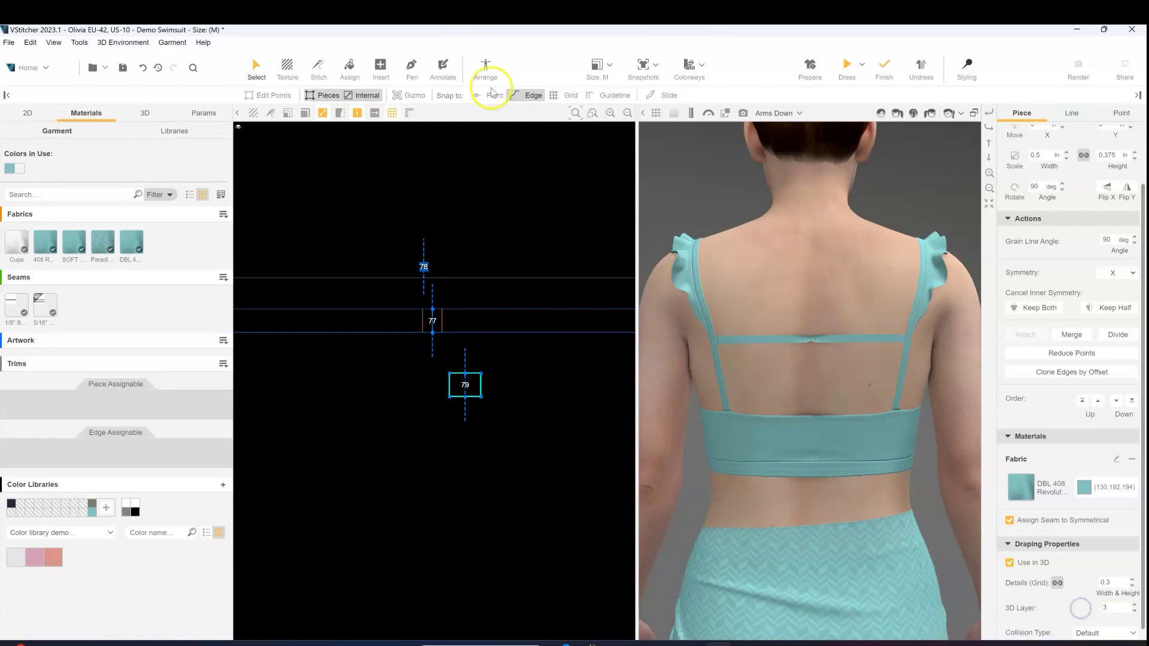
pyautogui.click(387, 441)
pyautogui.click(550, 293)
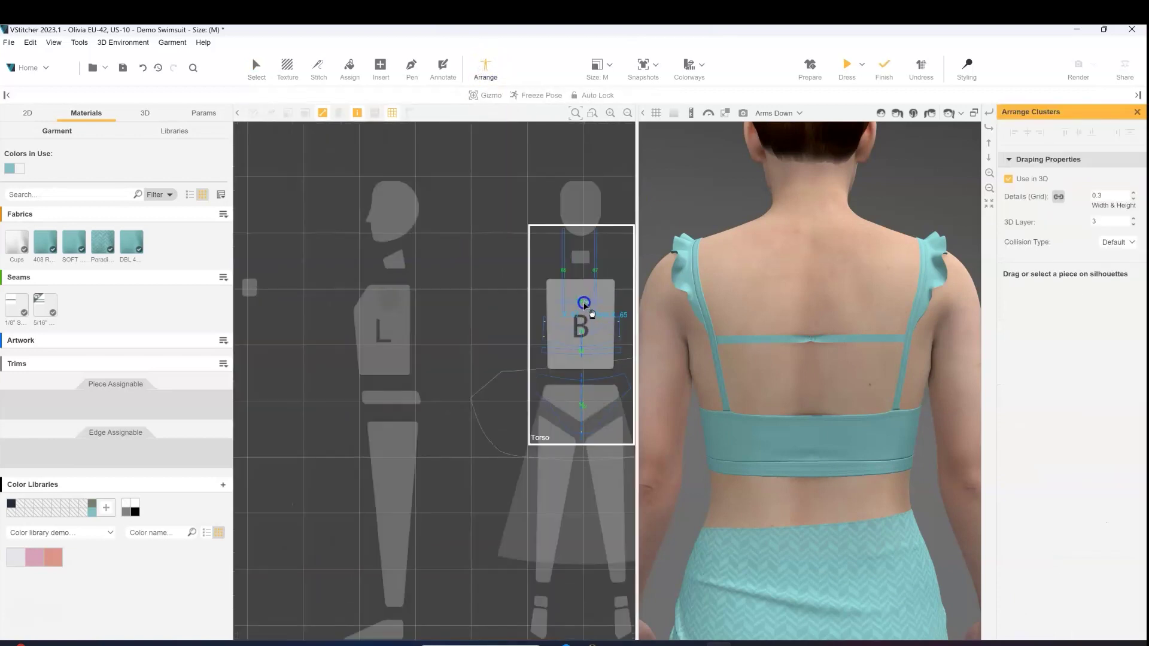
pyautogui.click(569, 304)
pyautogui.click(246, 70)
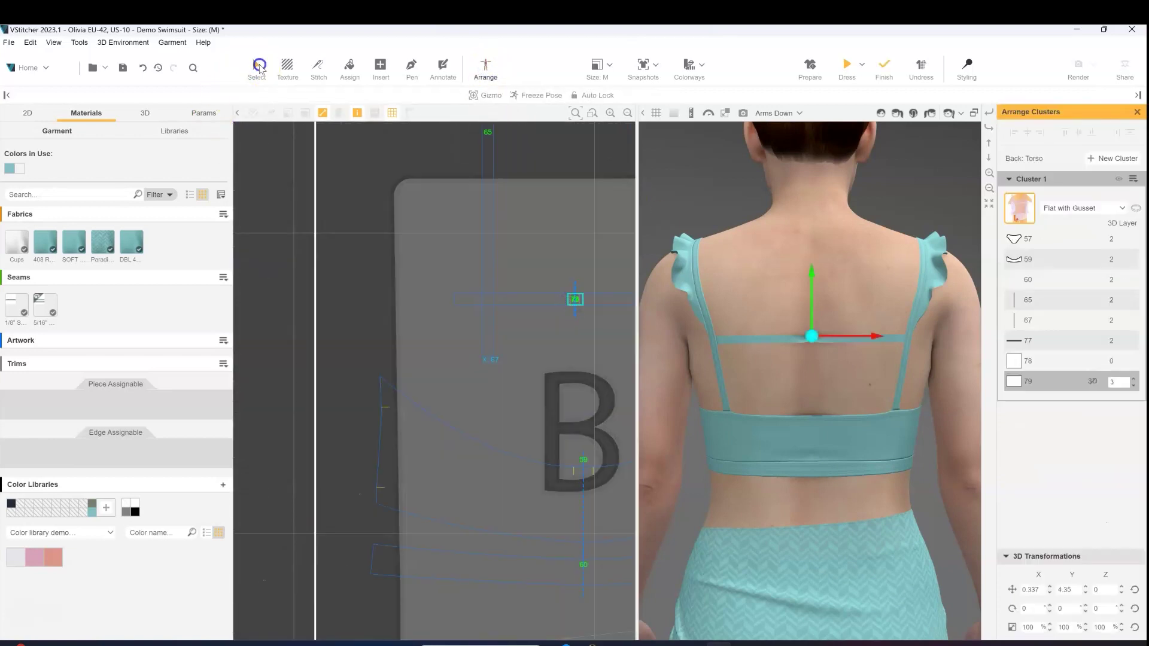
# - Dress the garment to drape the small loop around the back strap, and finish the simulation
pyautogui.scroll(3, 854, 305)
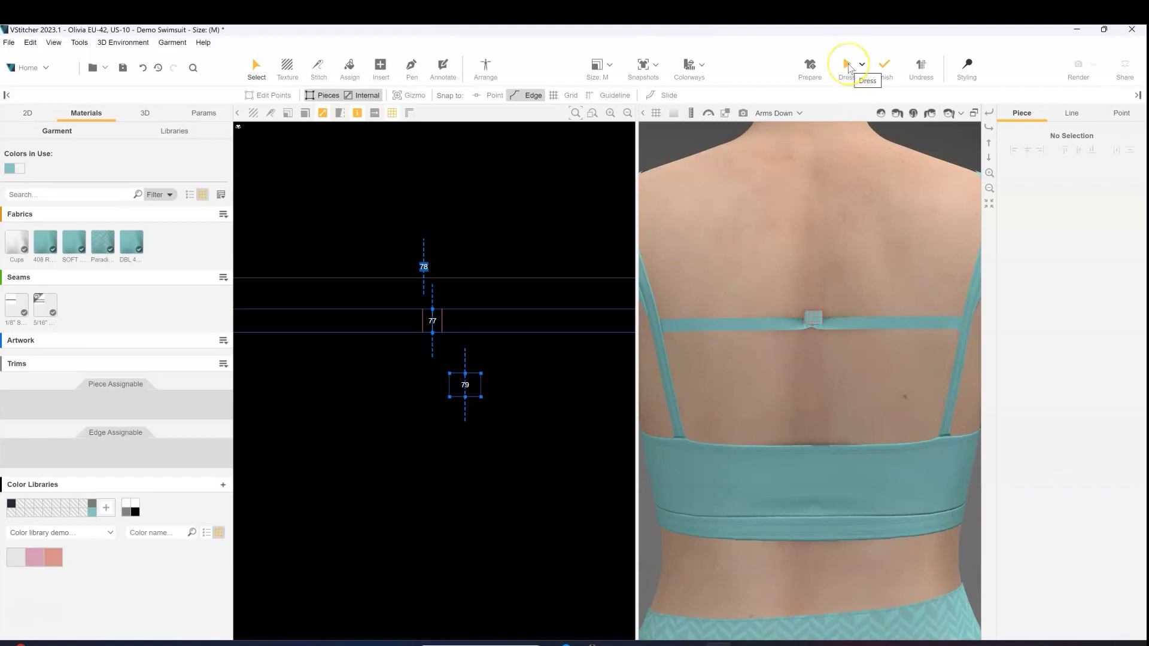
pyautogui.click(849, 67)
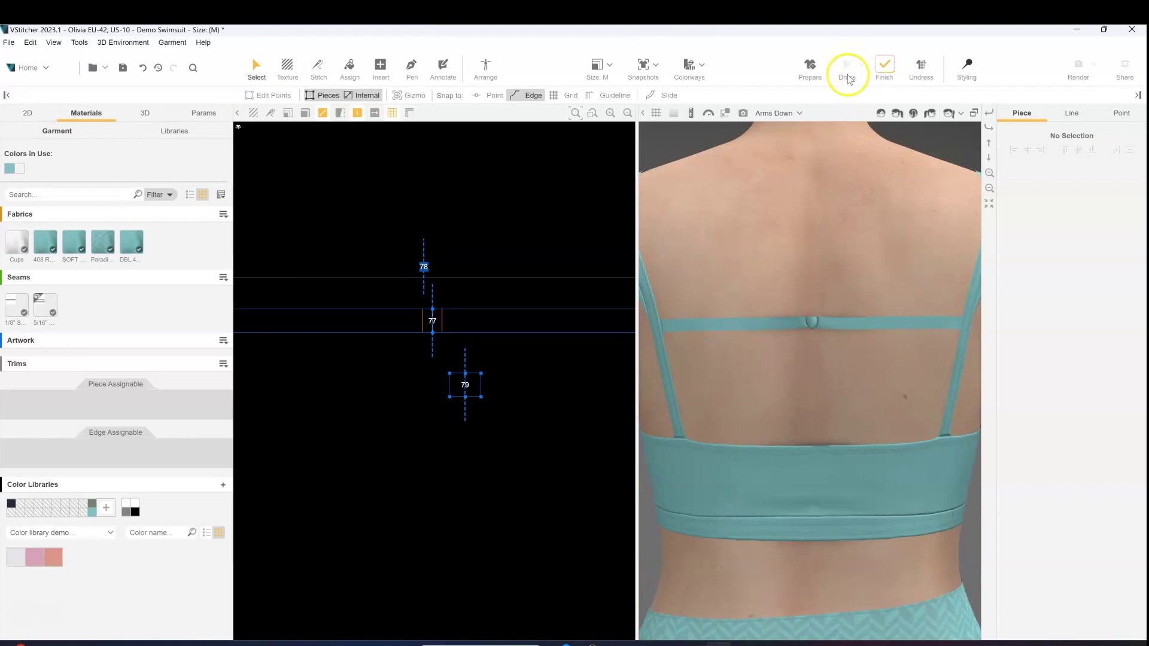
pyautogui.scroll(5, 802, 231)
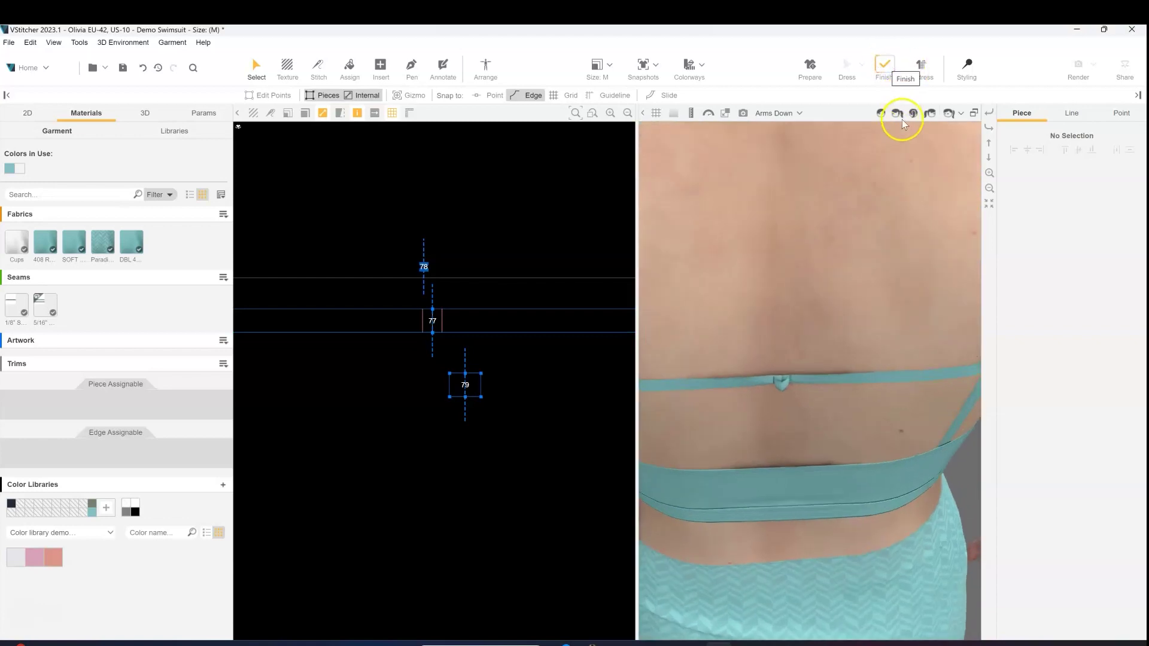
pyautogui.scroll(-5, 828, 333)
# - Set the width of loop piece 79 to 0.7 in without scaling its height
pyautogui.click(475, 393)
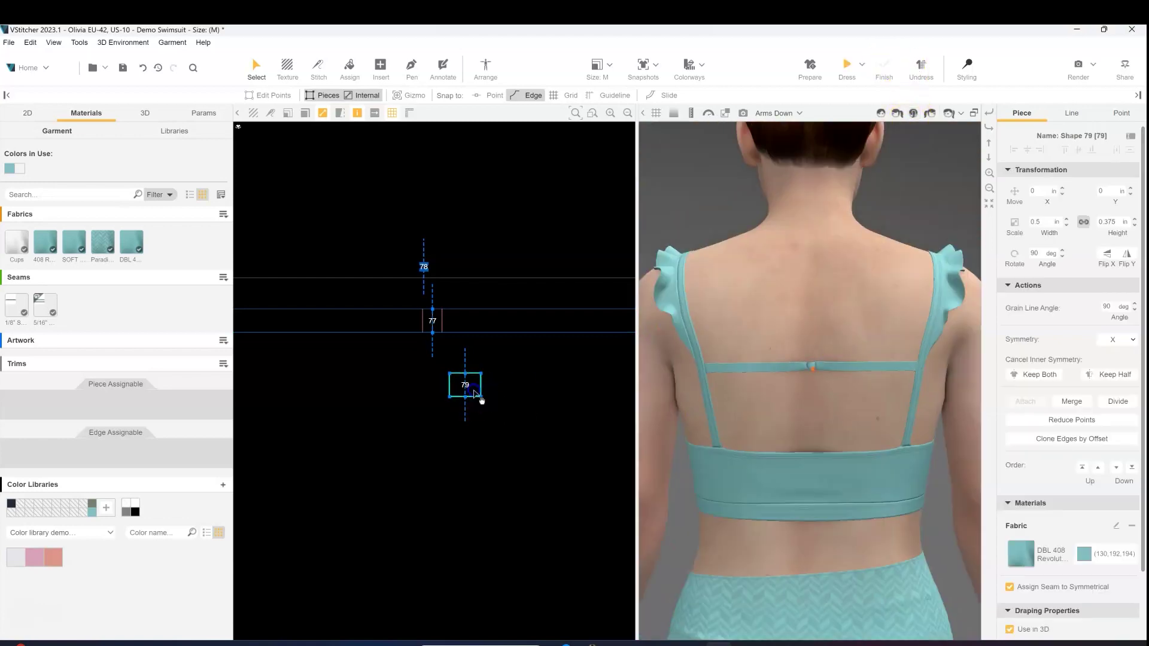
pyautogui.click(1049, 228)
pyautogui.click(903, 239)
# - Update the 3D garment with the widened loop, inspect its drape up close, finish the simulation and restore the back view
pyautogui.click(848, 64)
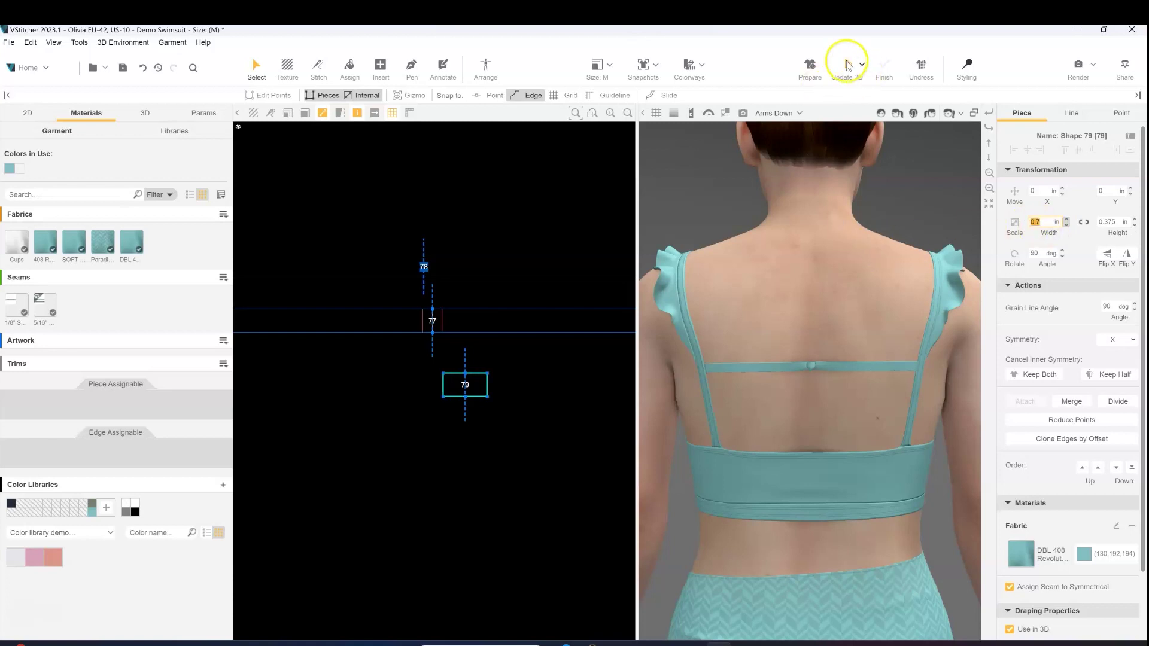
pyautogui.click(807, 406)
pyautogui.scroll(3, 807, 407)
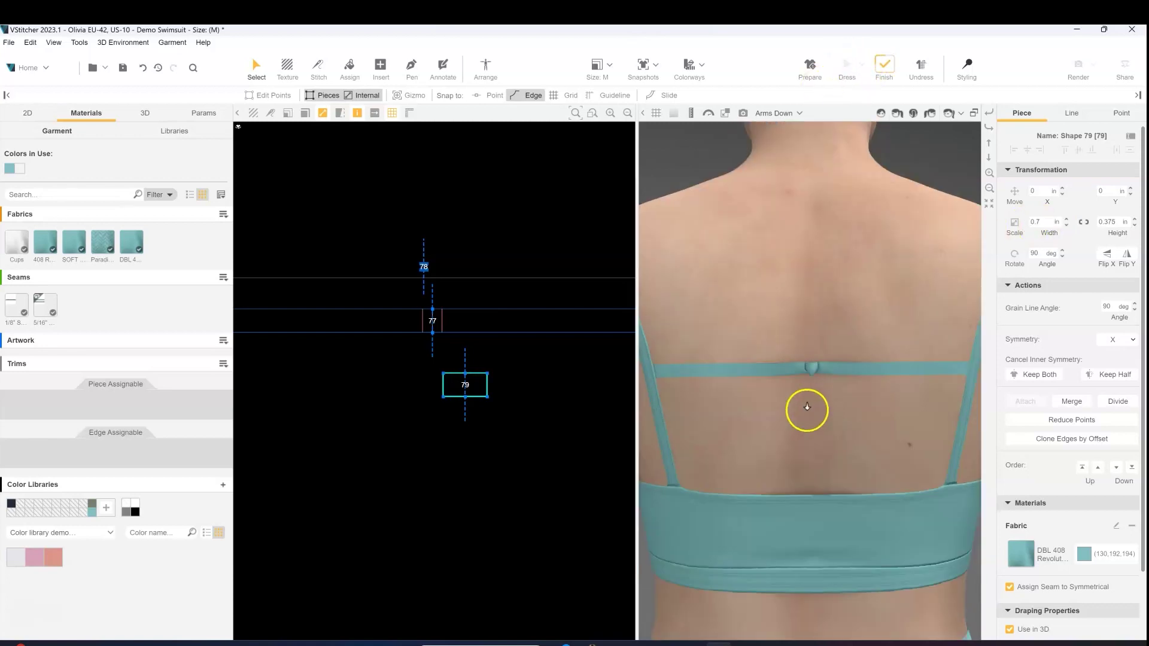
pyautogui.rightClick(806, 368)
pyautogui.moveTo(845, 366); pyautogui.dragTo(840, 269, button='right')
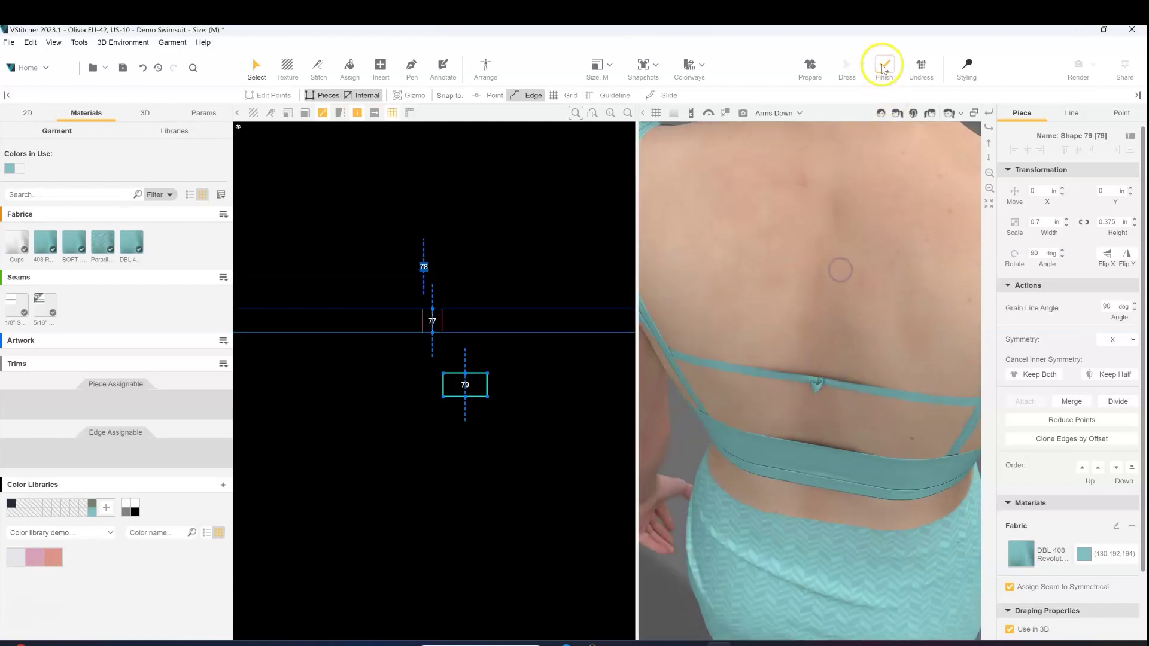
pyautogui.click(912, 114)
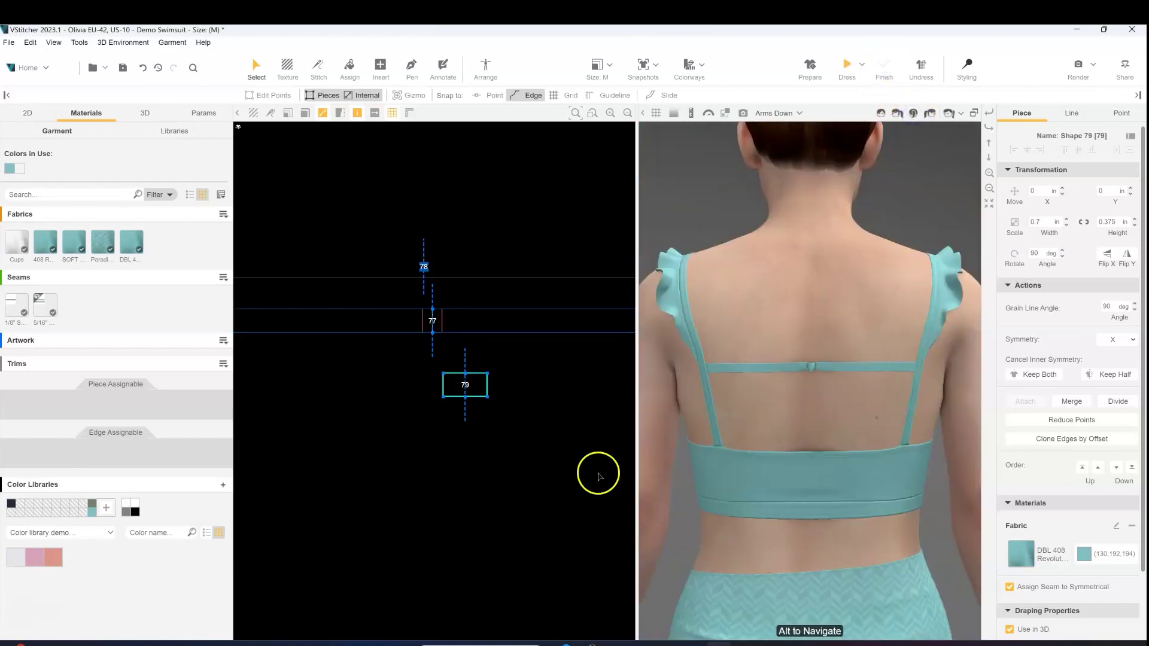
# - Insert a 0.375 in wide, 6 in high rectangle below the back strap and shift it slightly upward
pyautogui.click(544, 492)
pyautogui.scroll(-3, 481, 431)
pyautogui.moveTo(481, 427); pyautogui.dragTo(495, 277, button='right')
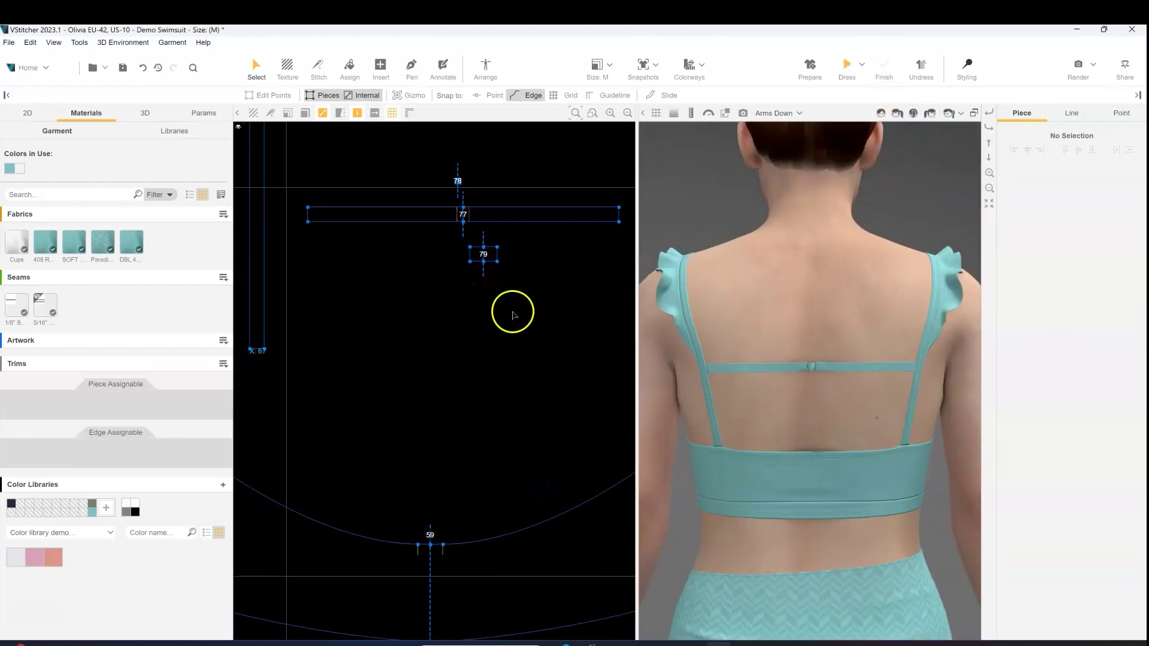
pyautogui.click(380, 66)
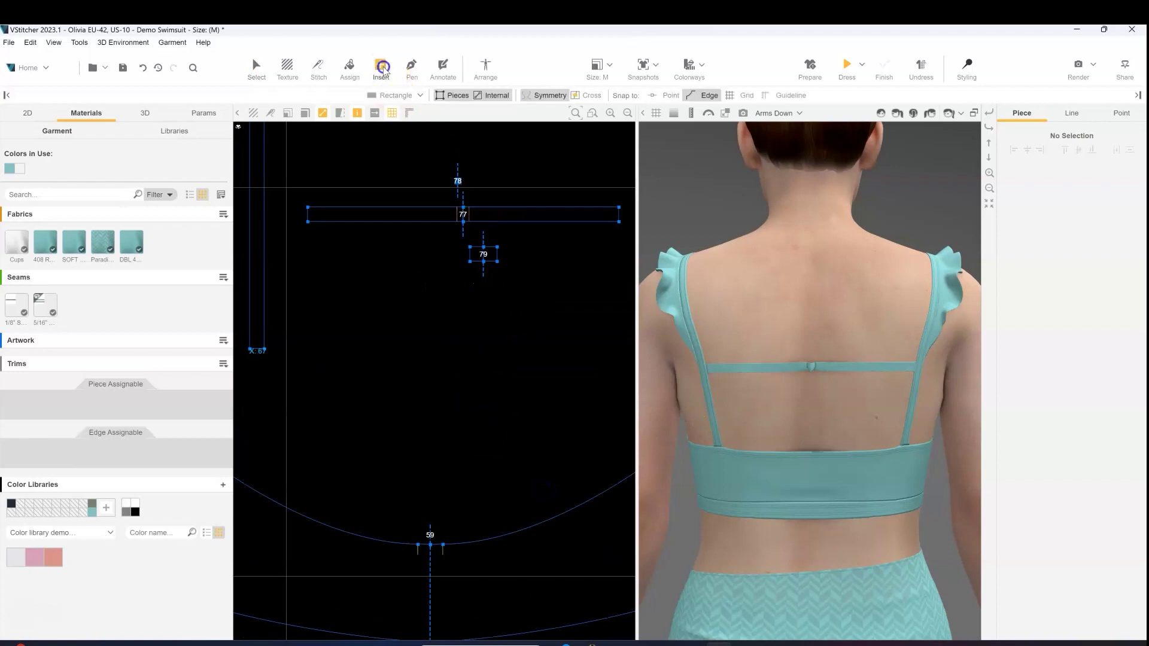
pyautogui.click(411, 315)
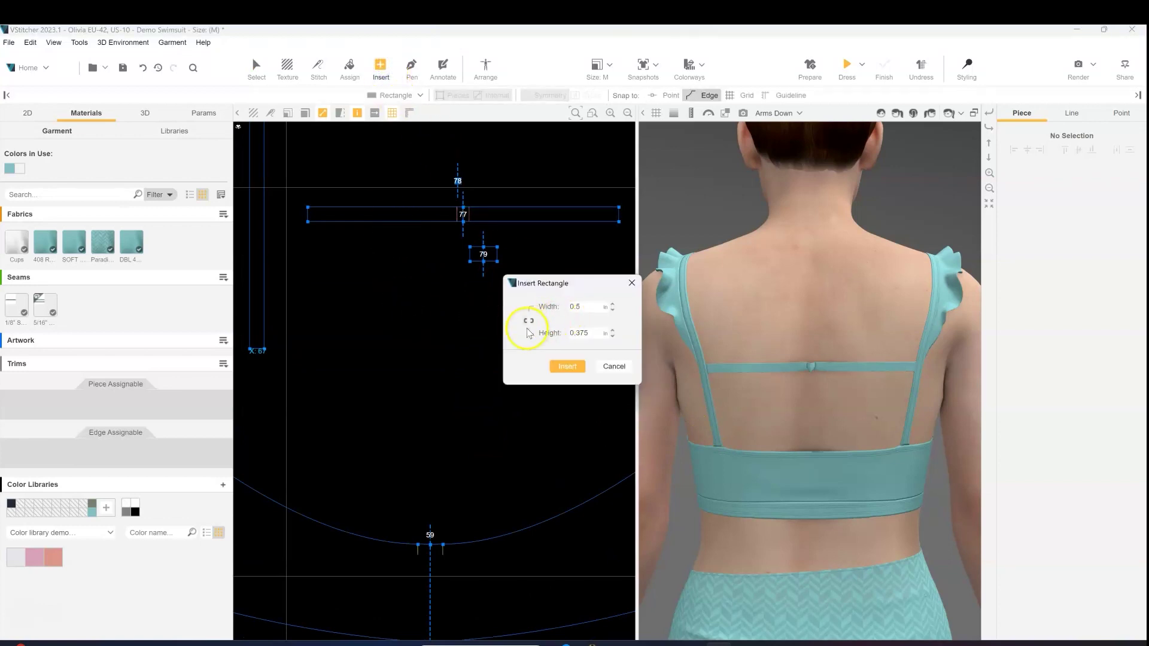
pyautogui.moveTo(591, 333); pyautogui.dragTo(552, 338)
pyautogui.moveTo(591, 306); pyautogui.dragTo(553, 306)
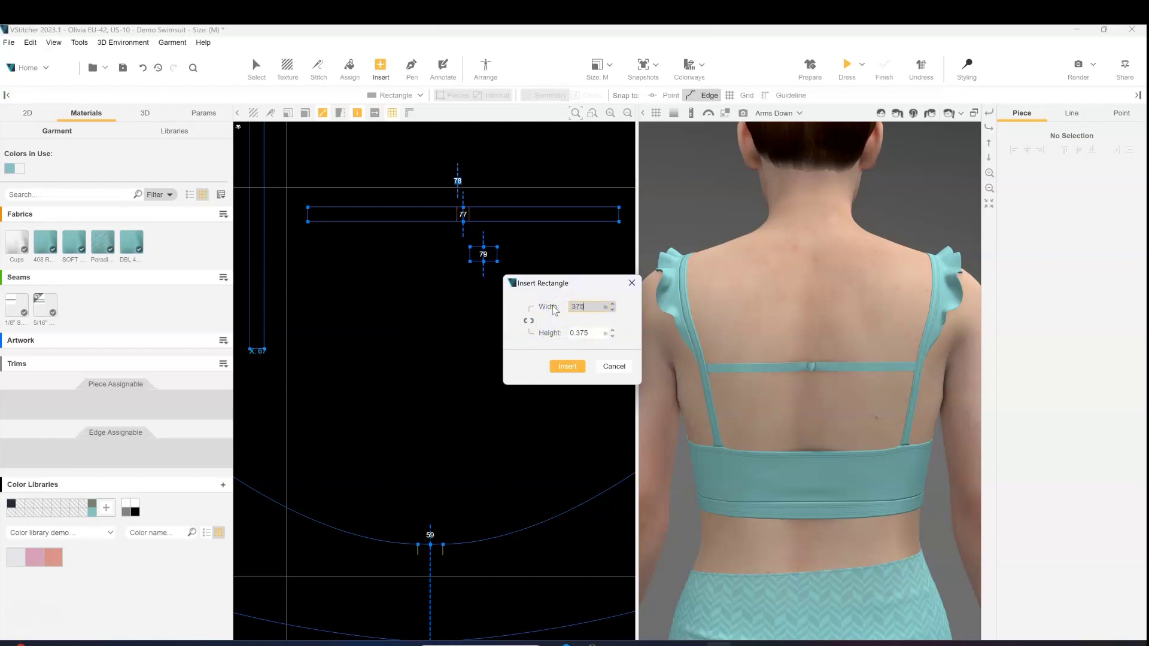
pyautogui.write('.375')
pyautogui.click(582, 334)
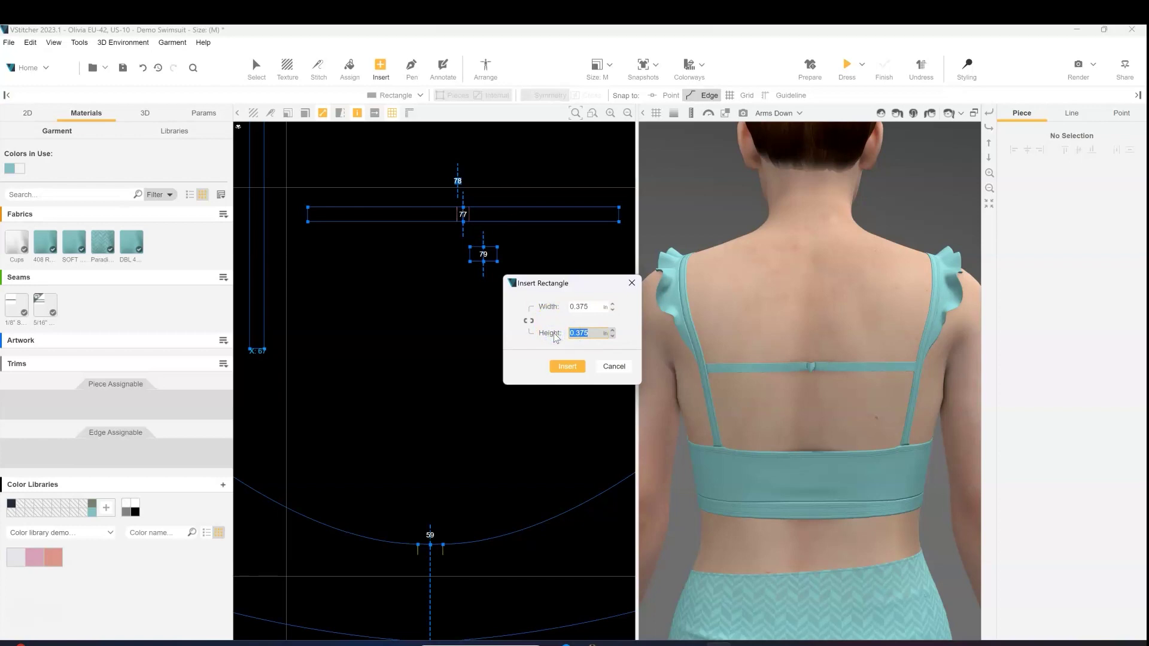
pyautogui.click(568, 365)
pyautogui.click(256, 67)
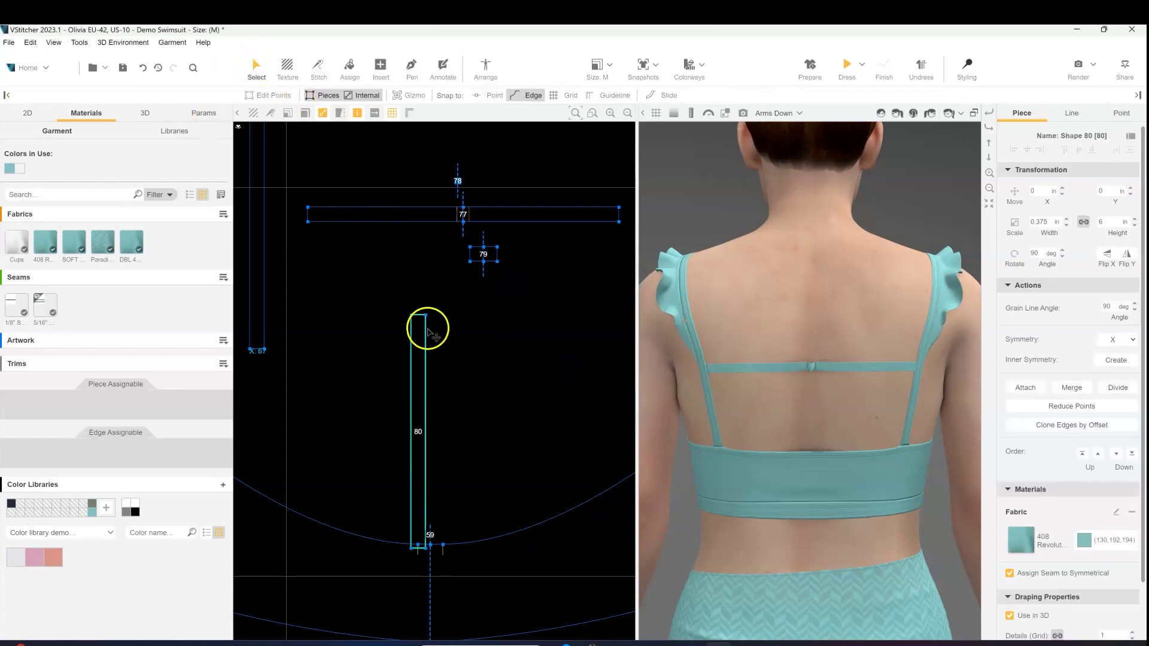
pyautogui.moveTo(427, 332); pyautogui.dragTo(430, 291)
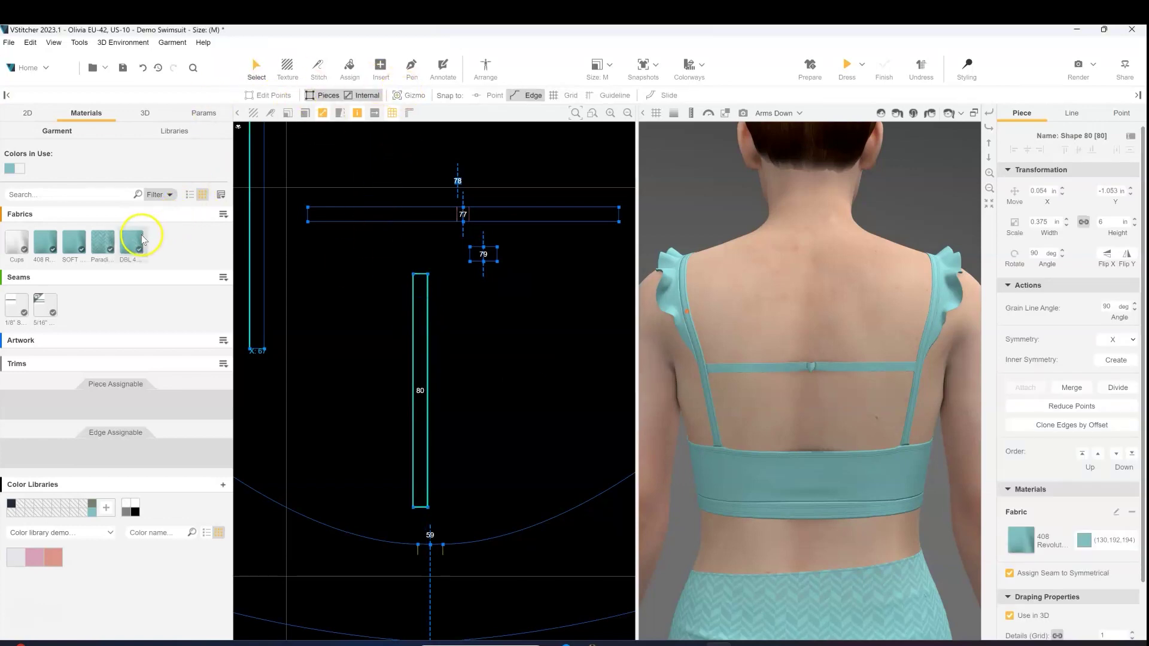
# - Assign the DBL 408 Revolution fabric to the new long strip
pyautogui.click(141, 240)
pyautogui.click(350, 67)
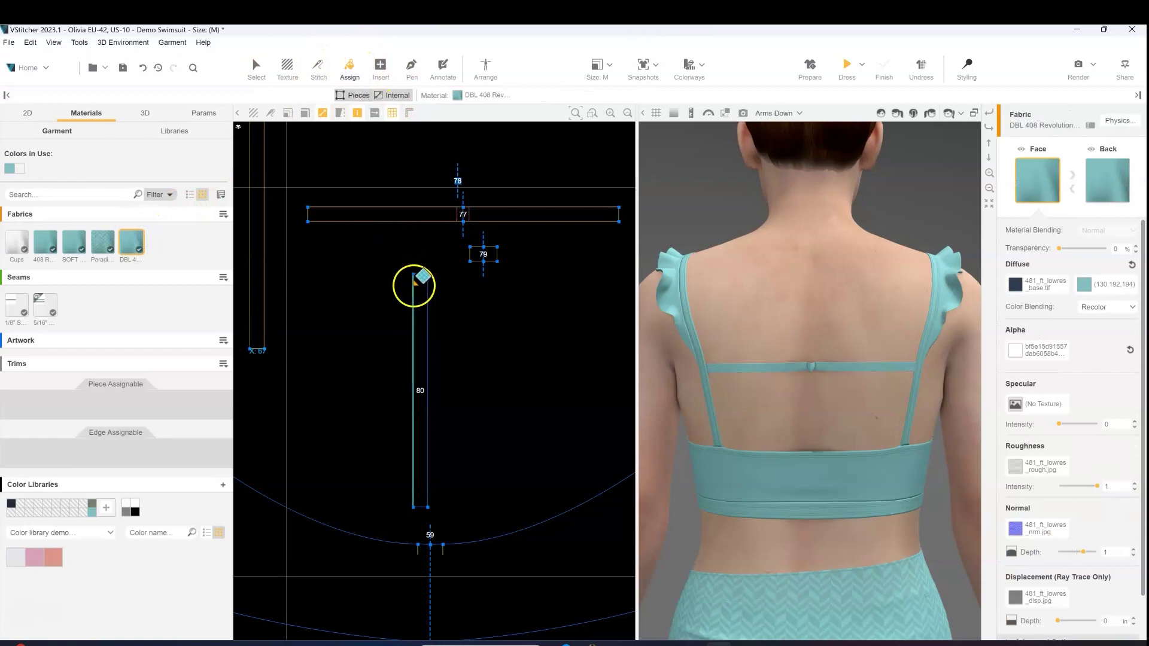
pyautogui.click(414, 281)
pyautogui.click(256, 67)
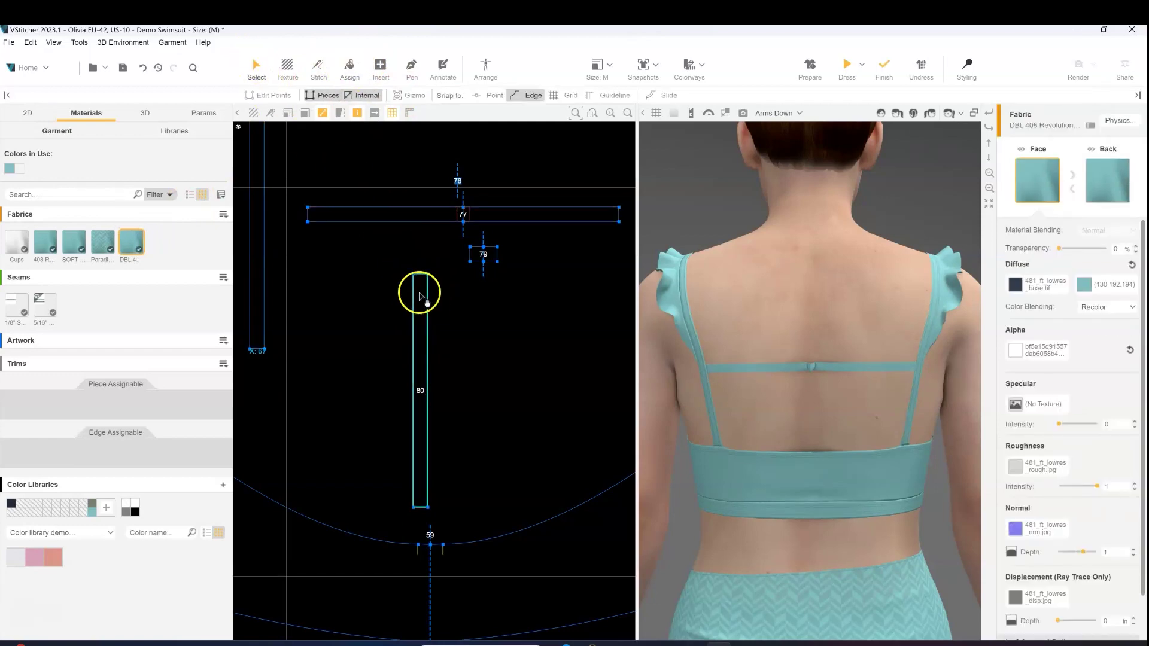
# - Set the long strip's grid details to 0.5 and place an X-symmetric copy to its right
pyautogui.click(425, 295)
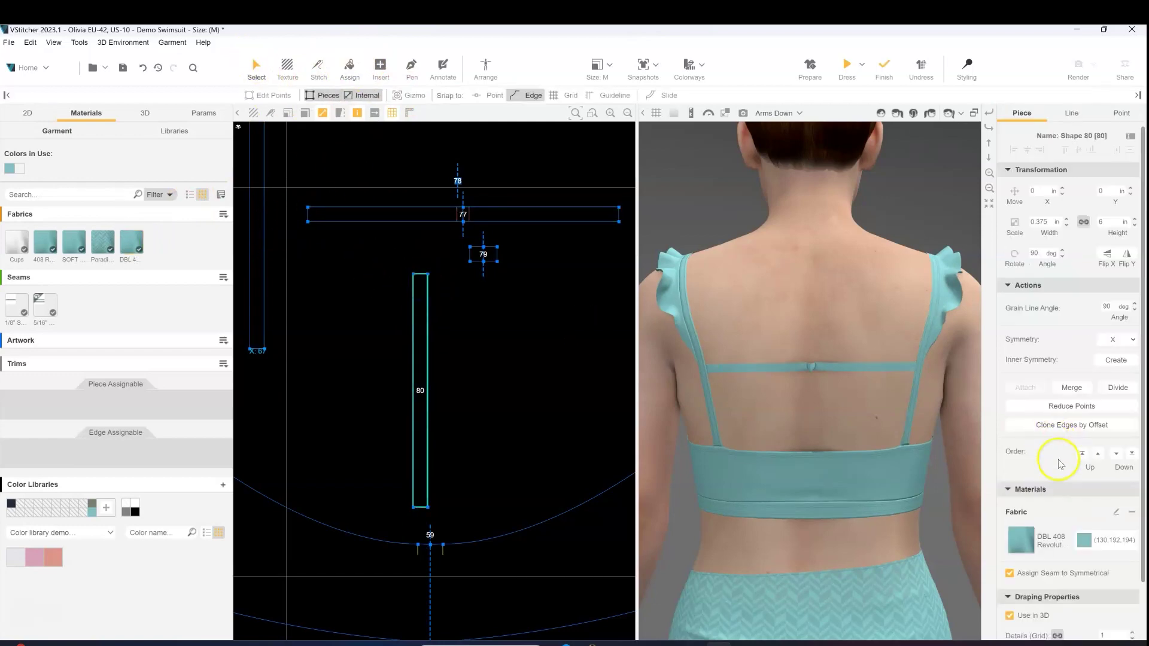
pyautogui.scroll(-1, 1098, 533)
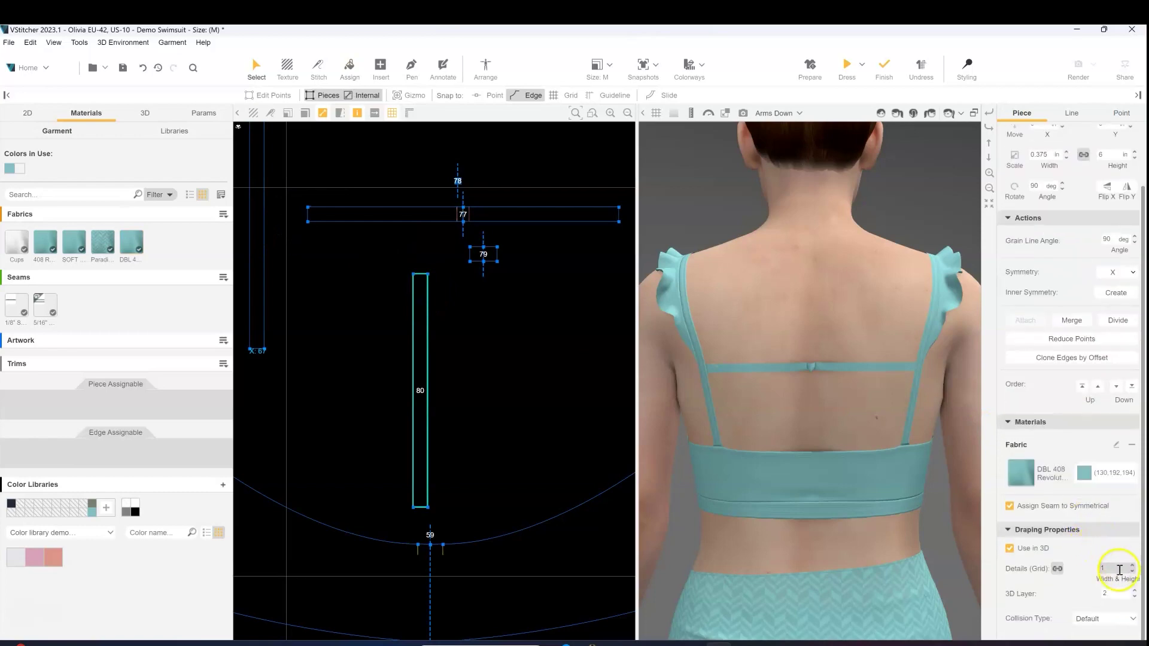
pyautogui.write('0.5')
pyautogui.press('Return')
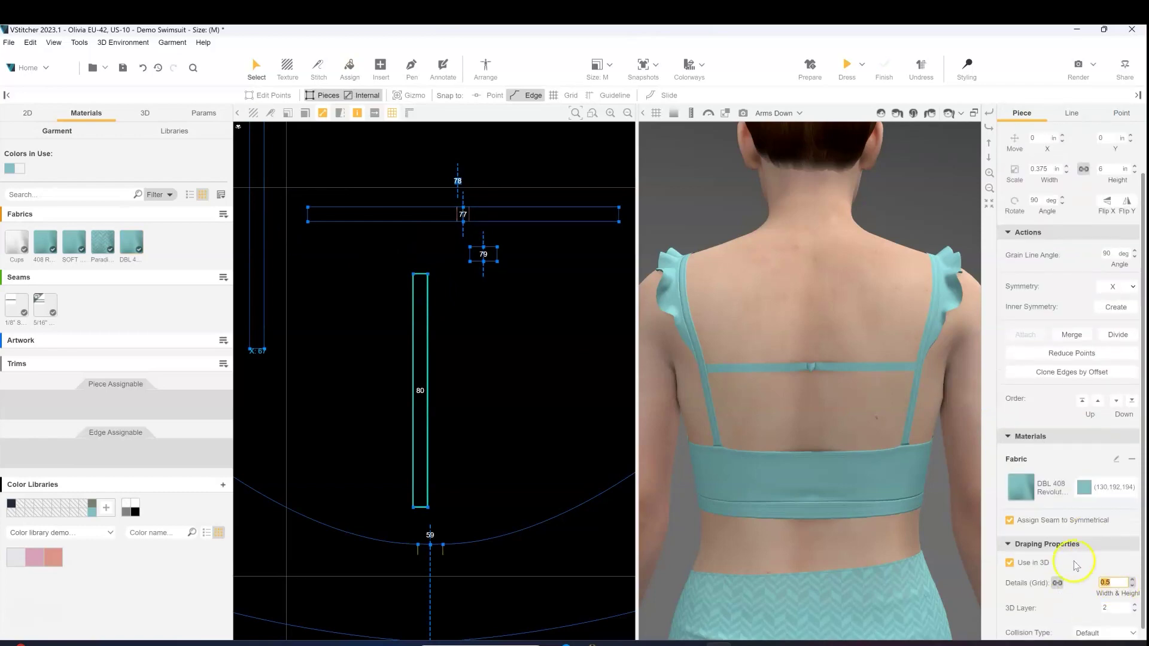
pyautogui.click(1113, 287)
pyautogui.moveTo(450, 314); pyautogui.dragTo(522, 290)
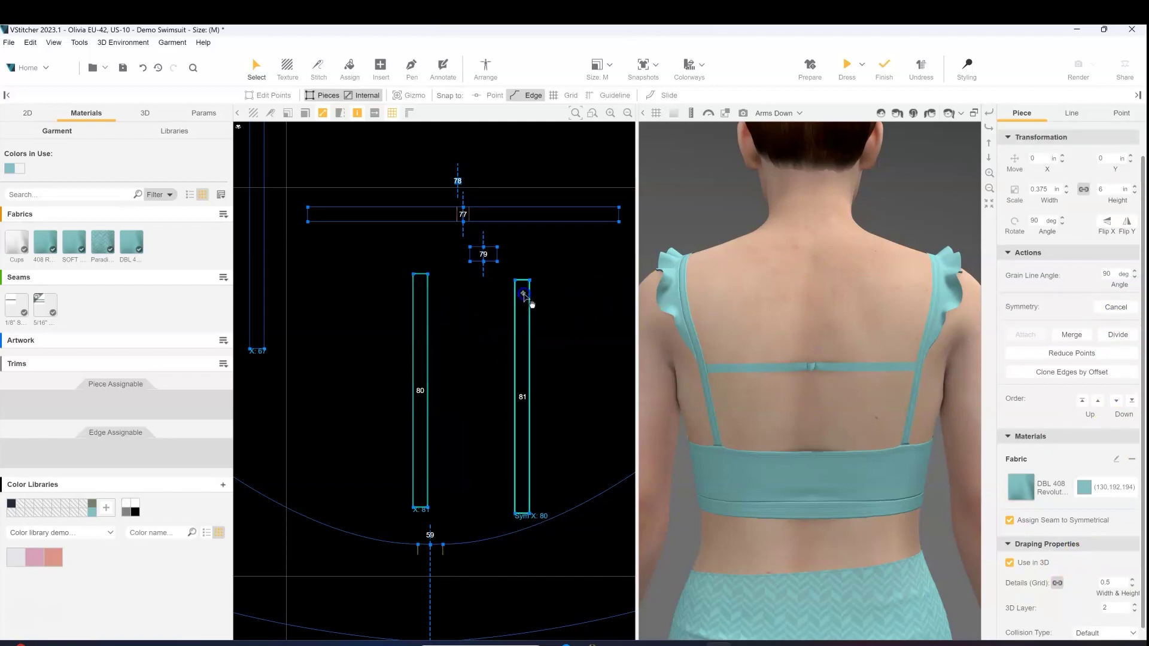
# - Arrange both long strips together on the back torso silhouette, just below the back strap
pyautogui.click(485, 67)
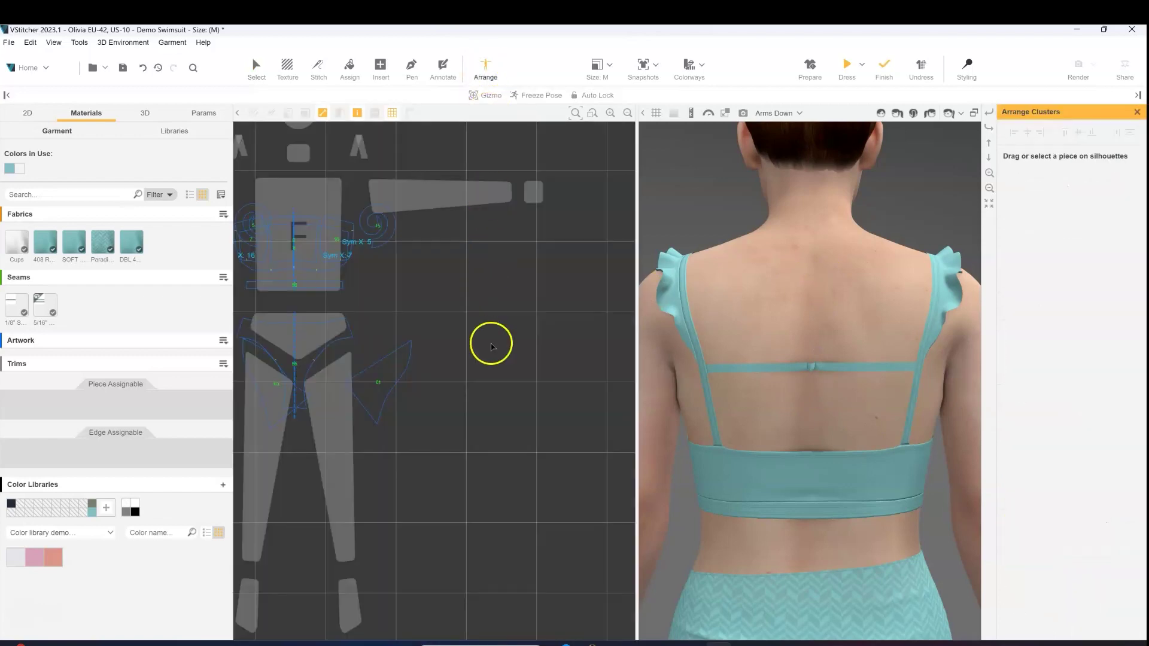
pyautogui.click(400, 451)
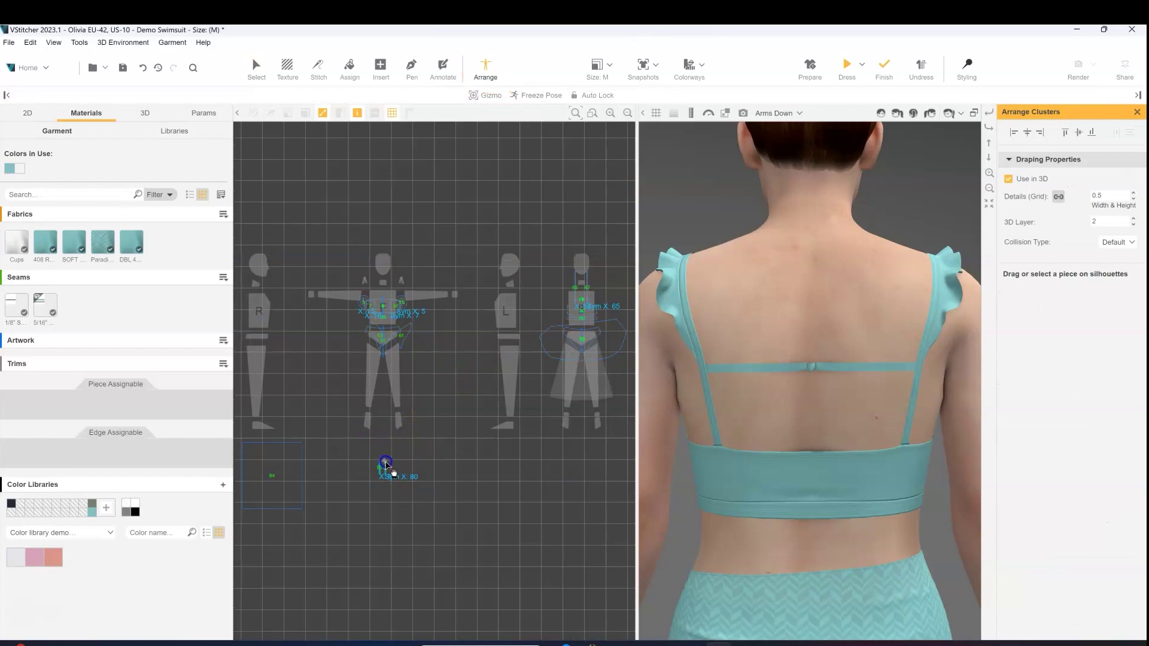
pyautogui.moveTo(386, 465); pyautogui.dragTo(581, 304)
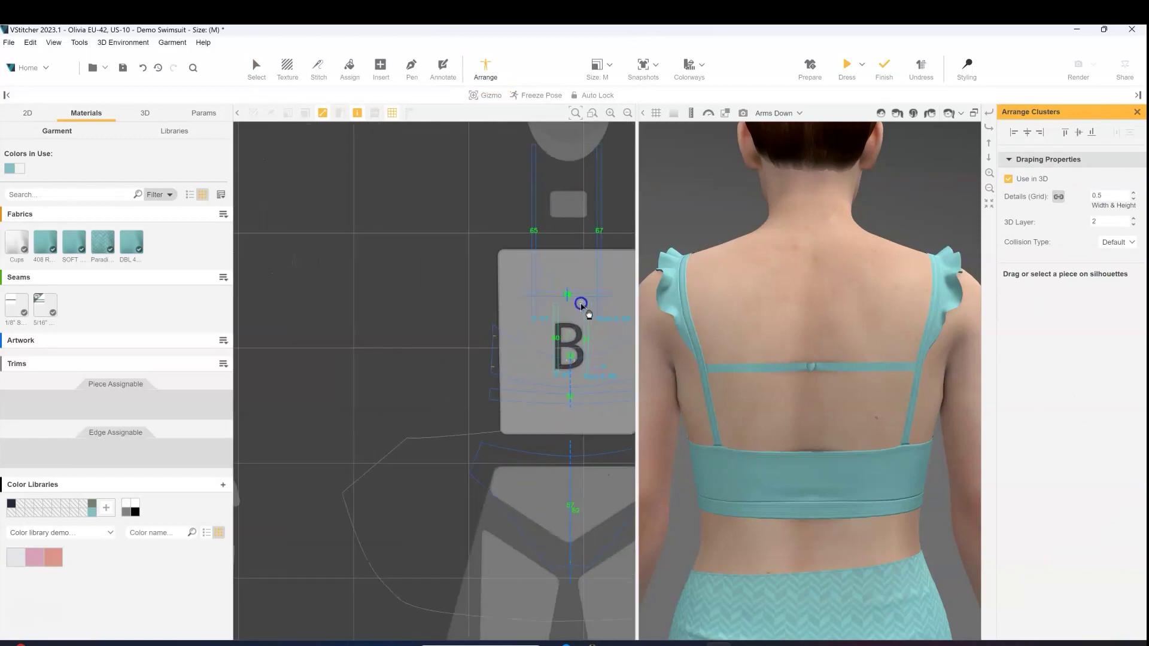
pyautogui.scroll(2, 580, 304)
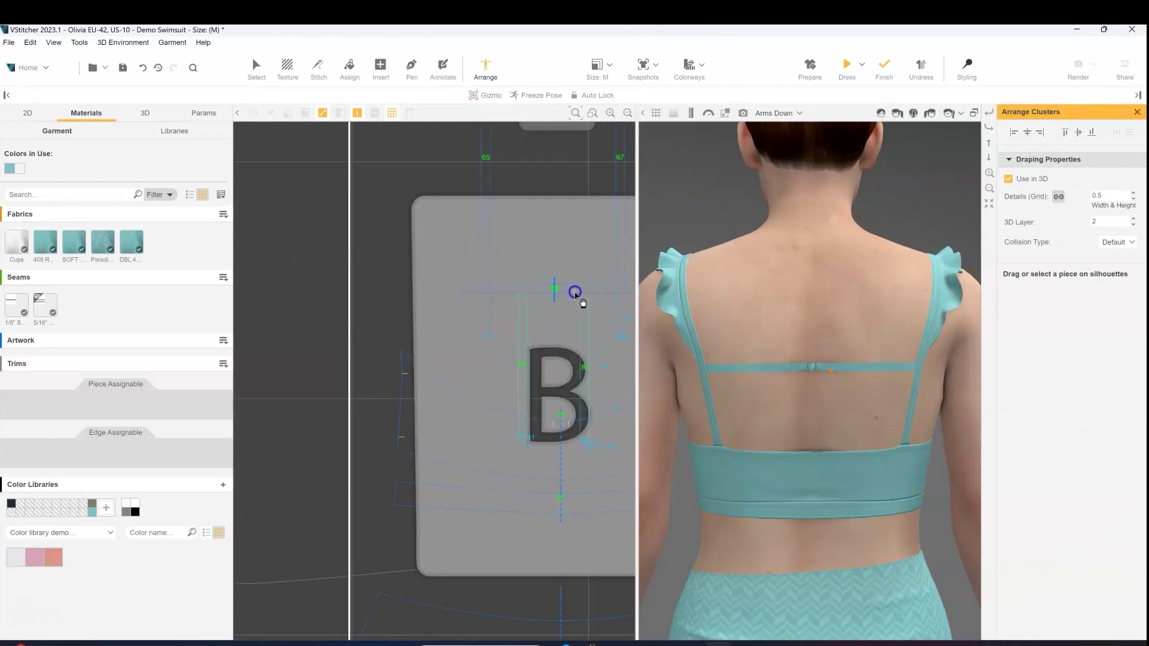
pyautogui.click(576, 295)
pyautogui.click(525, 323)
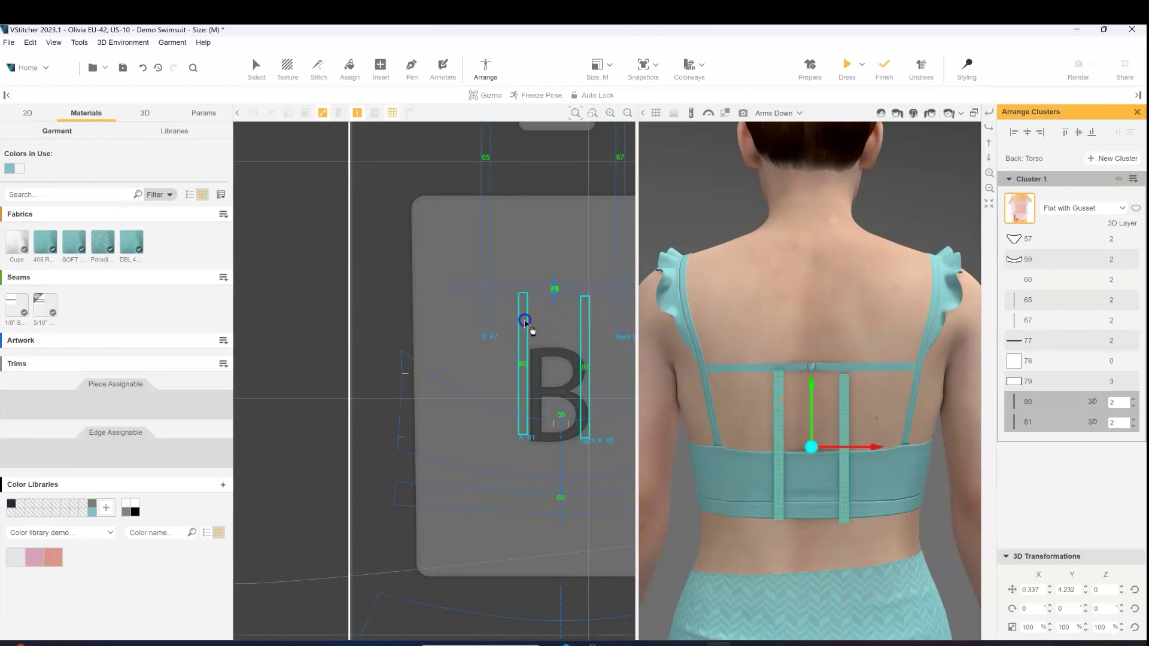
# - Move the symmetric strips closer together and slightly lower beneath the center of the back strap
pyautogui.click(521, 253)
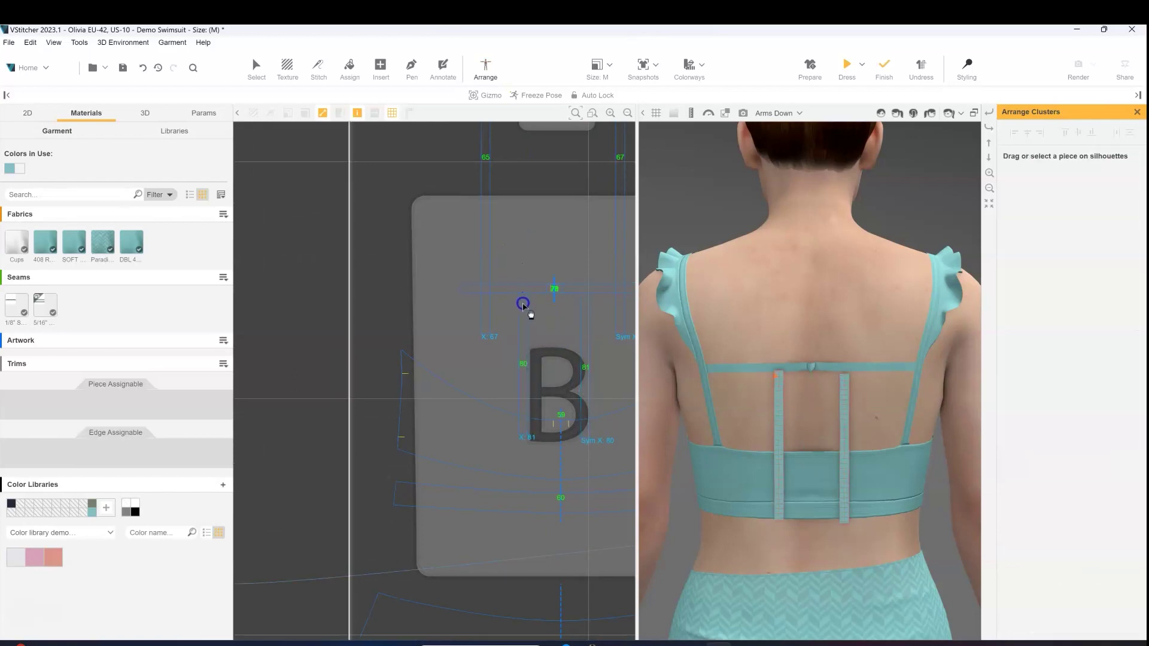
pyautogui.click(526, 303)
pyautogui.moveTo(528, 314); pyautogui.dragTo(544, 317)
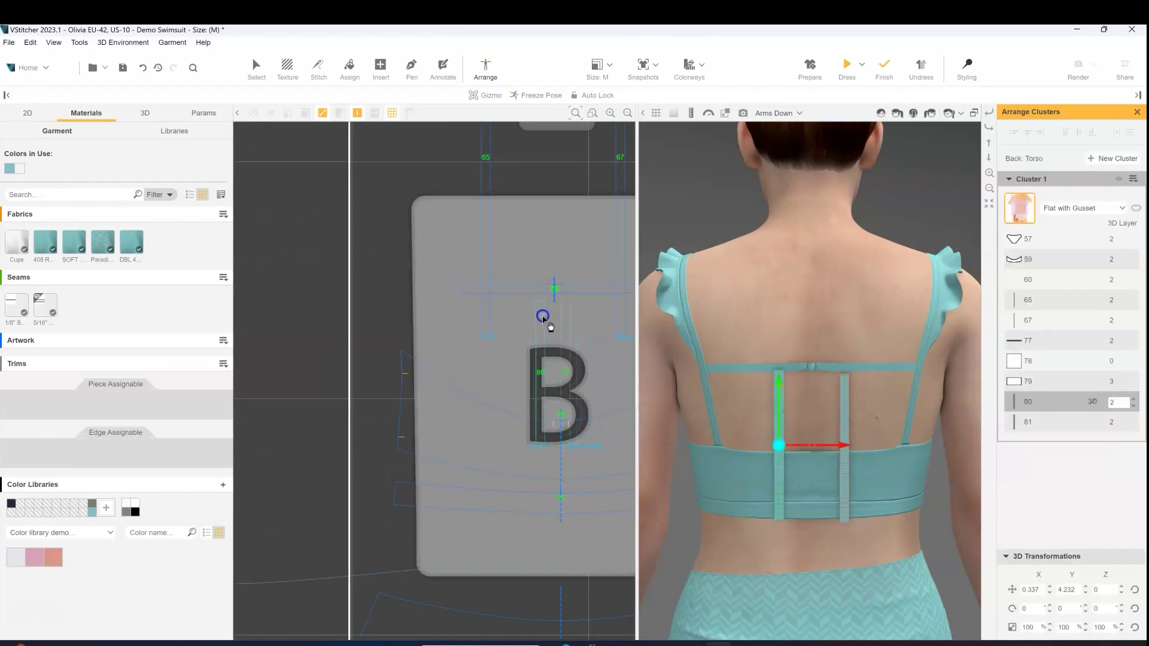
pyautogui.click(280, 77)
# - Stitch the top edge of the hanging strip to the lower edge of the back strap's matching half
pyautogui.click(320, 67)
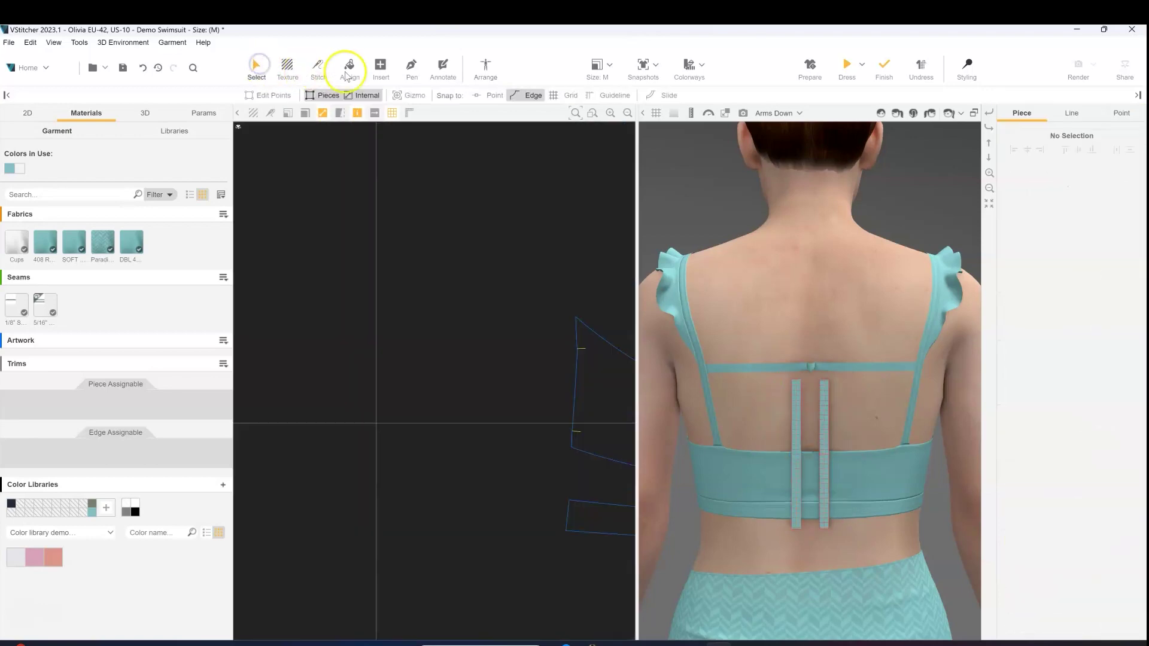
pyautogui.scroll(1, 421, 228)
pyautogui.click(425, 285)
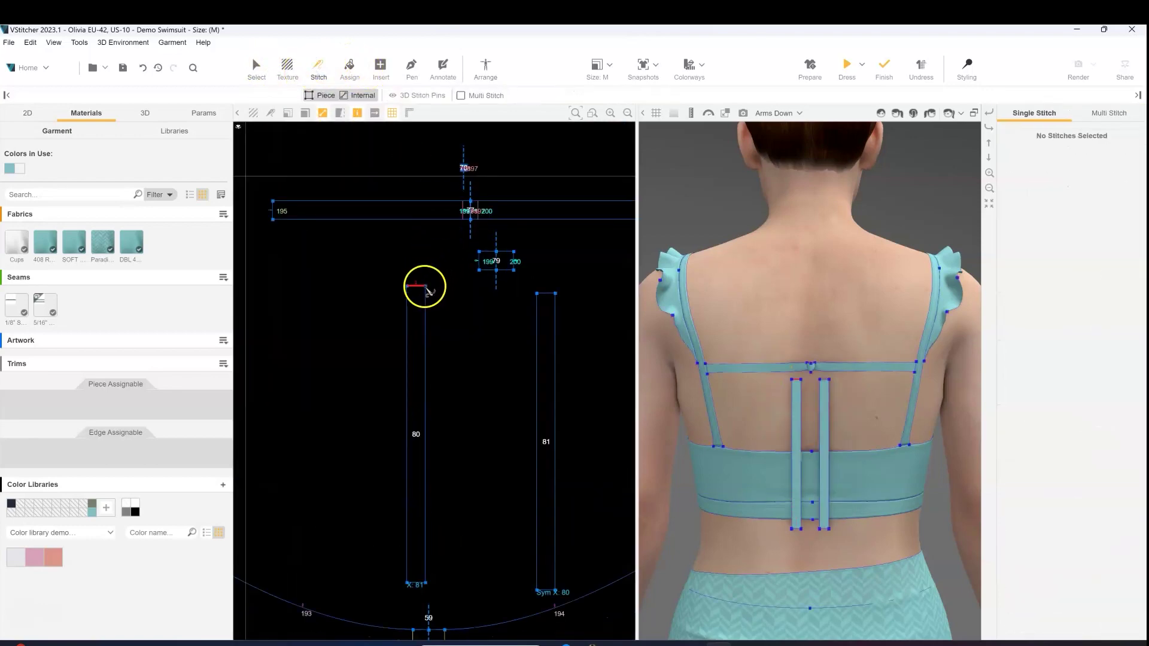
pyautogui.click(463, 219)
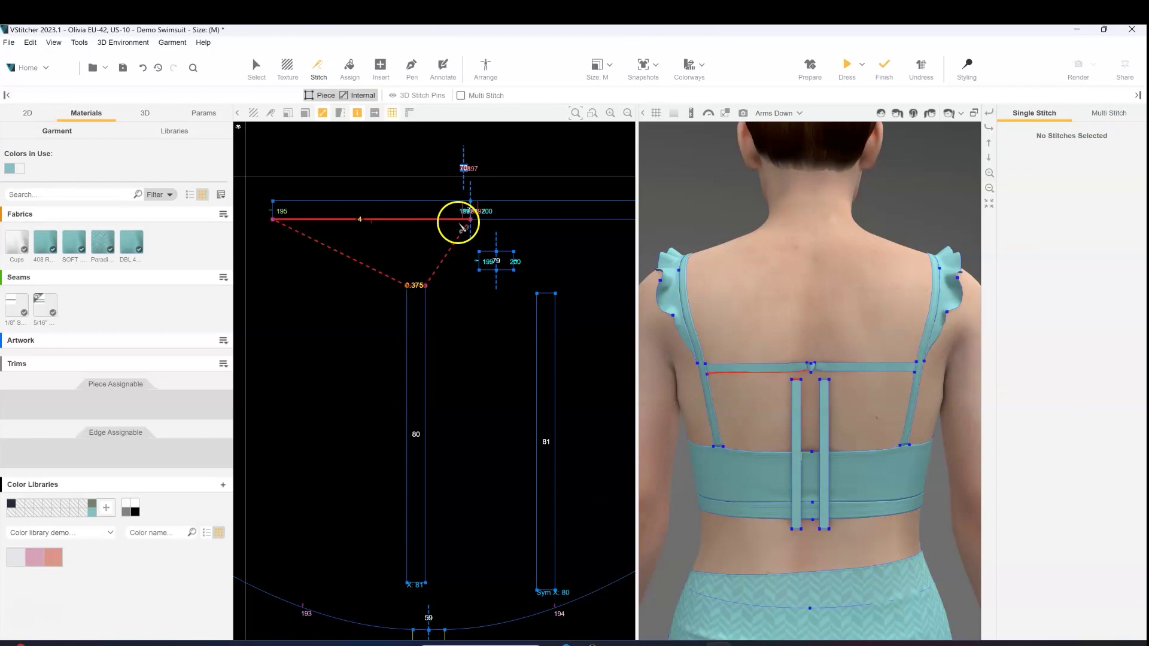
pyautogui.click(458, 222)
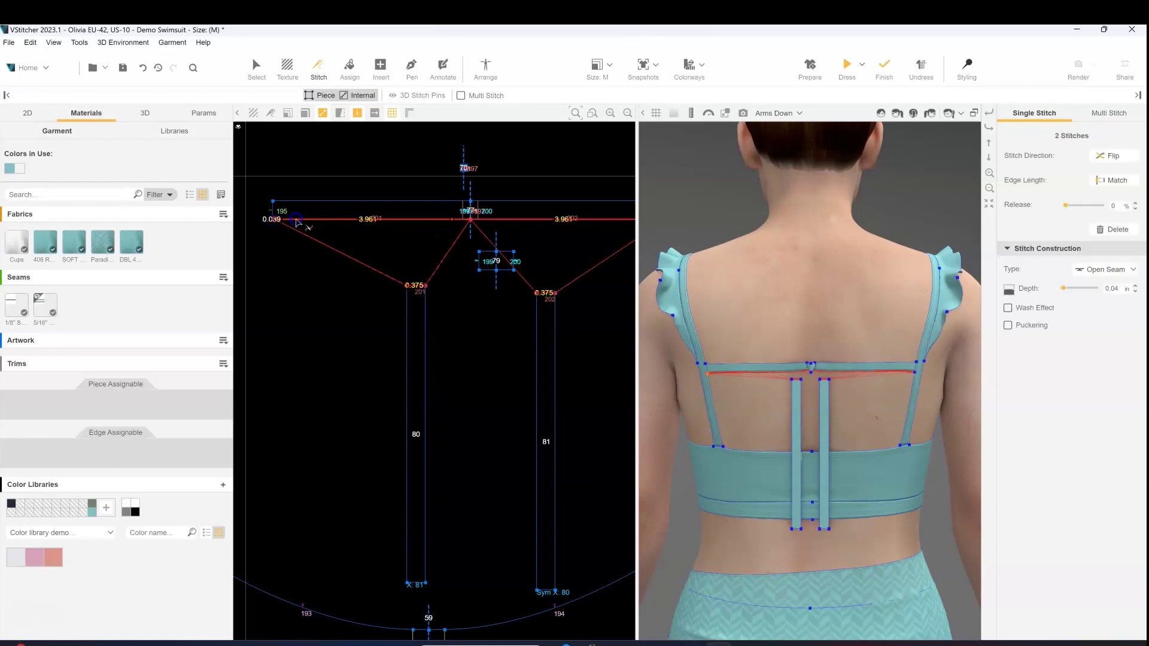
# - Shorten the strap side of the symmetric strip stitches to about 0.179 in beside the center line and drape the garment
pyautogui.moveTo(295, 222); pyautogui.dragTo(458, 227)
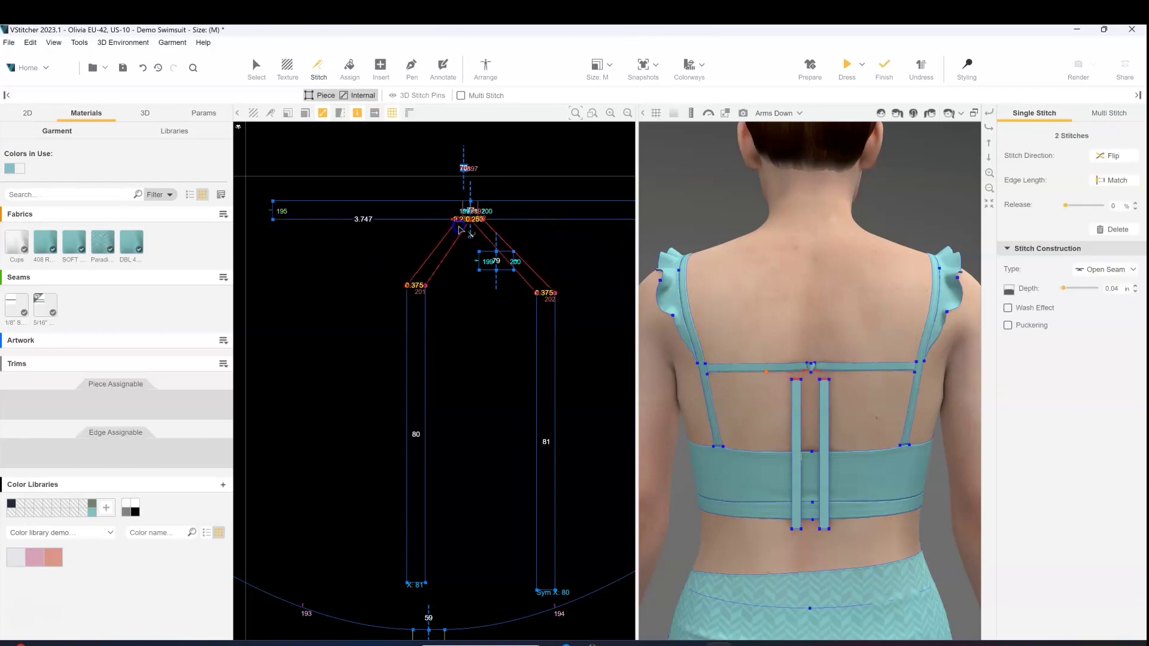
pyautogui.scroll(10, 459, 228)
pyautogui.moveTo(463, 225); pyautogui.dragTo(479, 231)
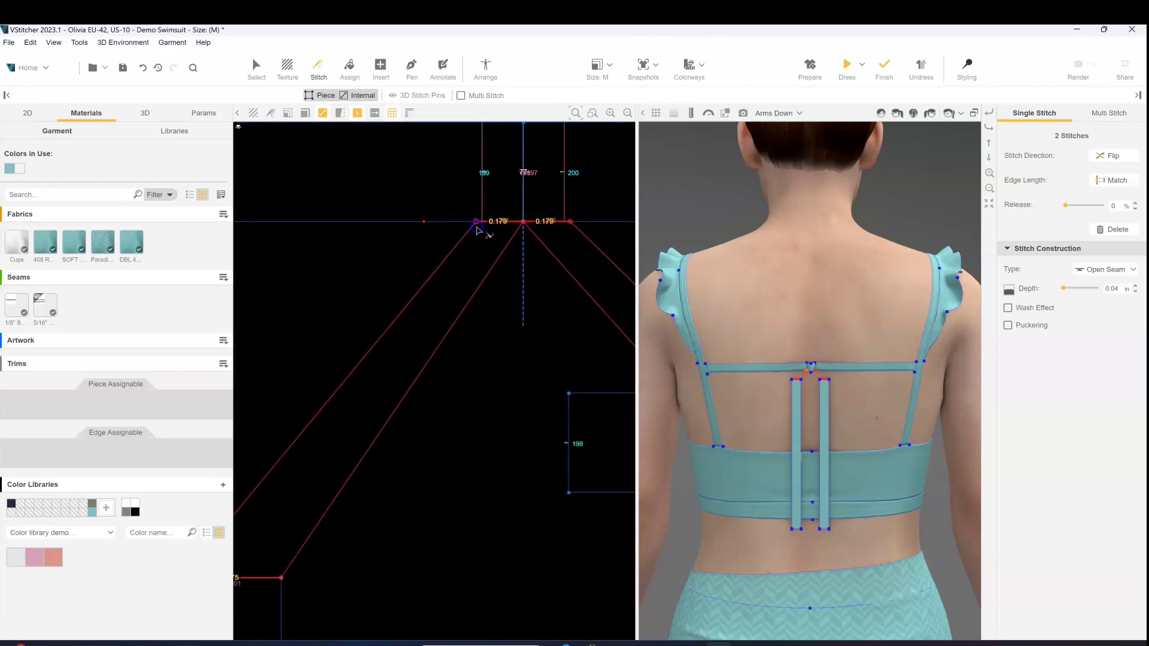
pyautogui.click(848, 65)
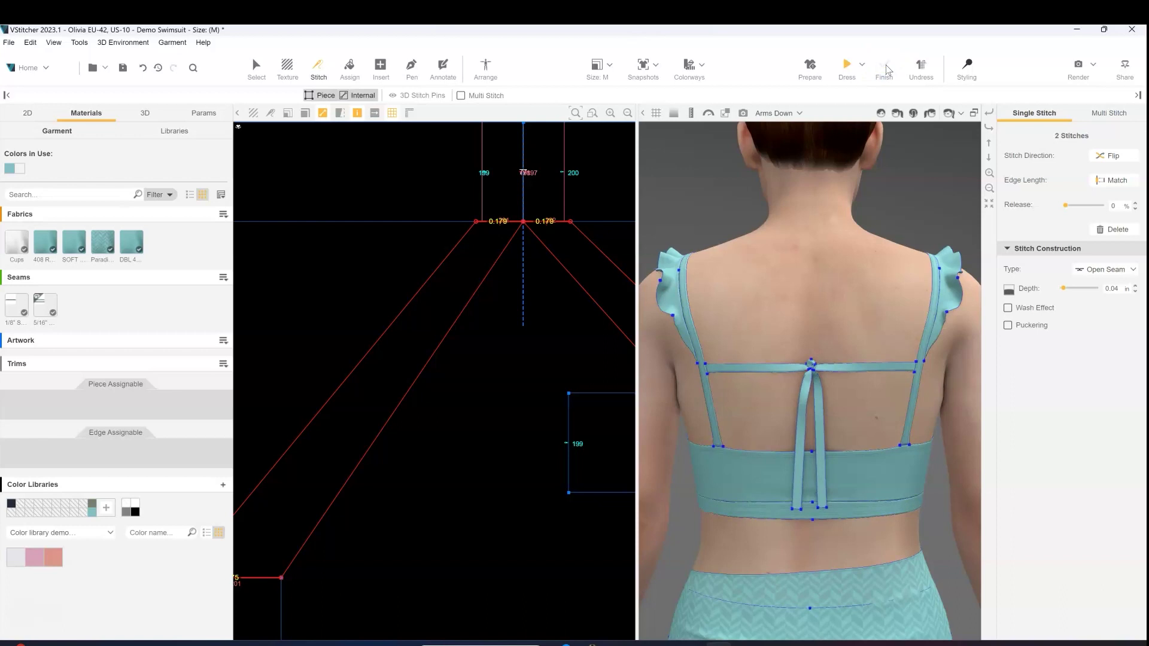
# - Insert a 0.375 by 7 in rectangle beside the existing hanging strips and move it up just below the back strap piece
pyautogui.click(256, 66)
pyautogui.scroll(-8, 494, 467)
pyautogui.moveTo(499, 526); pyautogui.dragTo(473, 289, button='middle')
pyautogui.moveTo(480, 315); pyautogui.dragTo(455, 359, button='right')
pyautogui.click(381, 67)
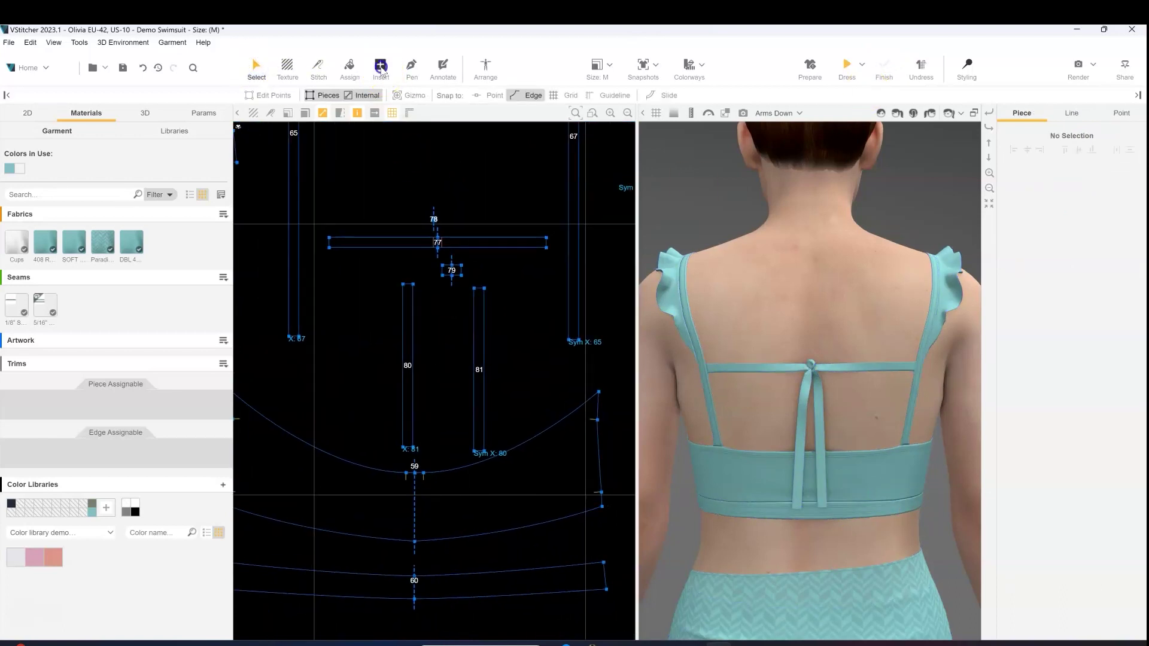
pyautogui.click(357, 319)
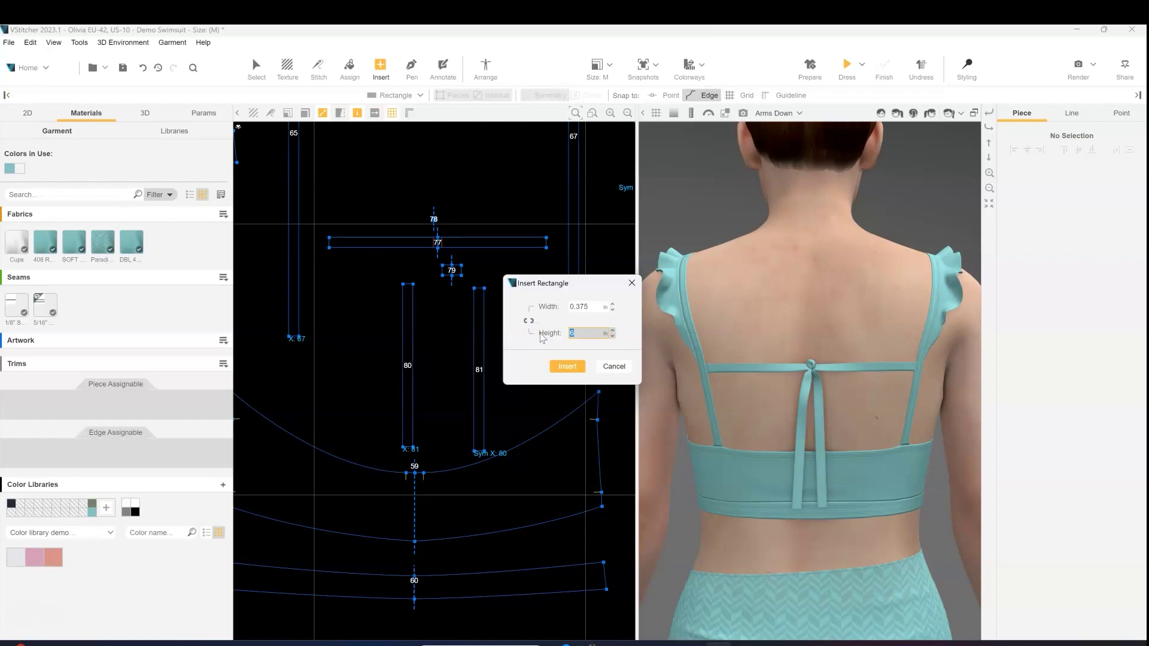
pyautogui.click(568, 366)
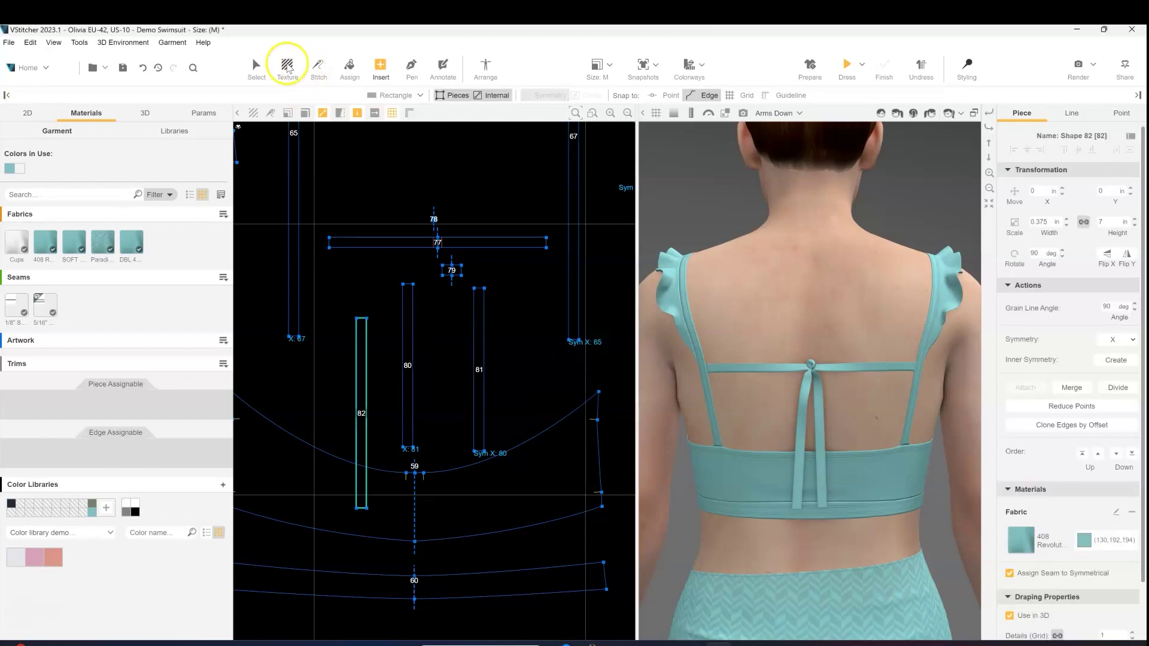
pyautogui.press('Escape')
pyautogui.moveTo(365, 310); pyautogui.dragTo(365, 271)
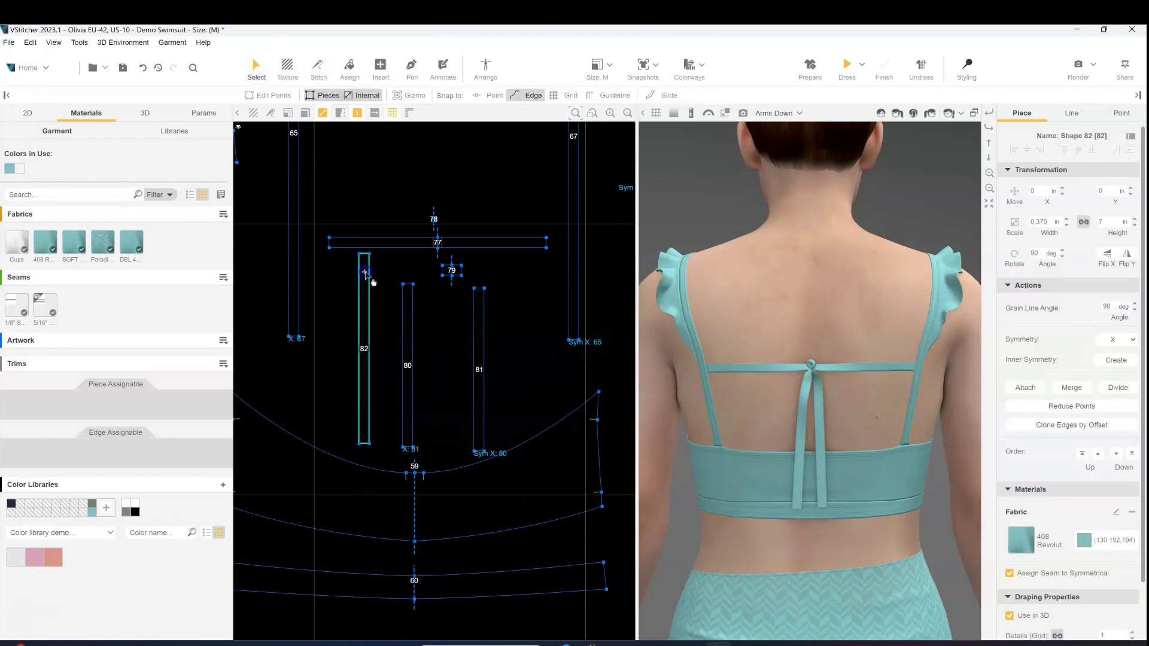
# - Set the 7 in strip's grid details to 0.5 and its 3D layer to 5
pyautogui.scroll(-2, 1113, 569)
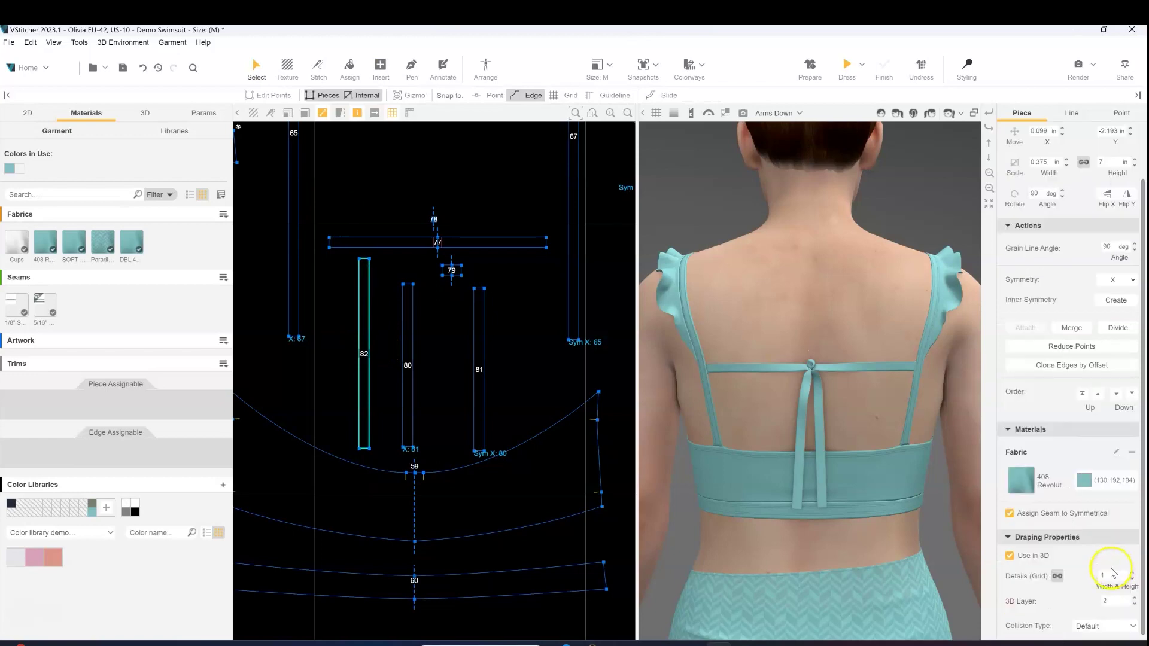
pyautogui.click(409, 331)
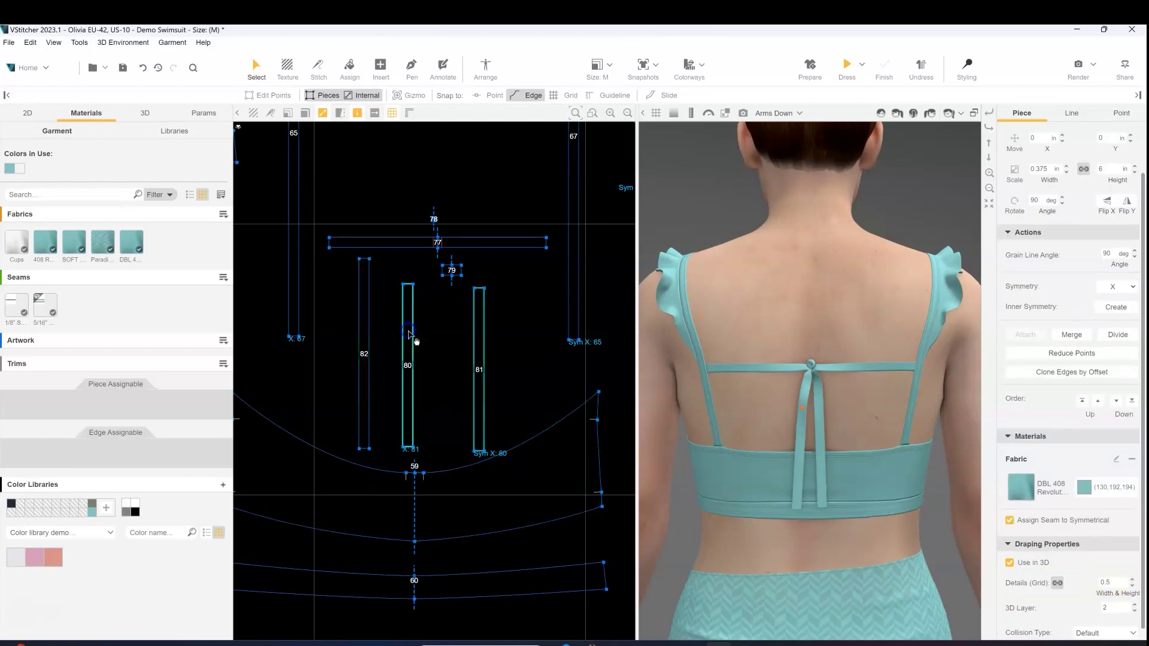
pyautogui.click(365, 272)
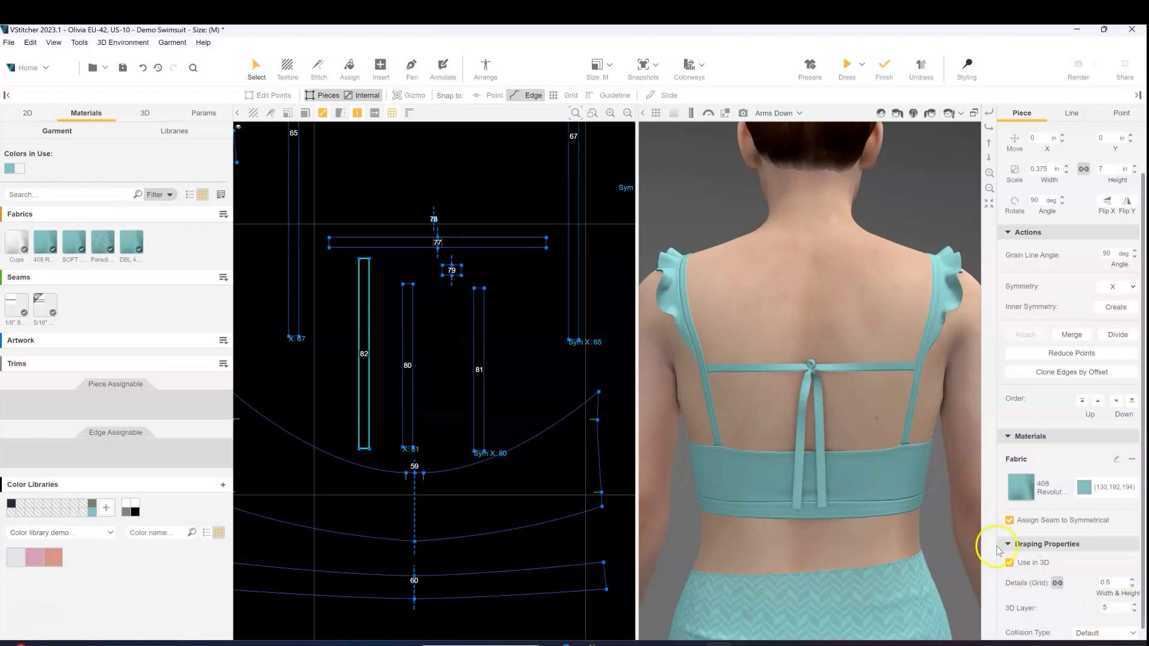
pyautogui.click(363, 292)
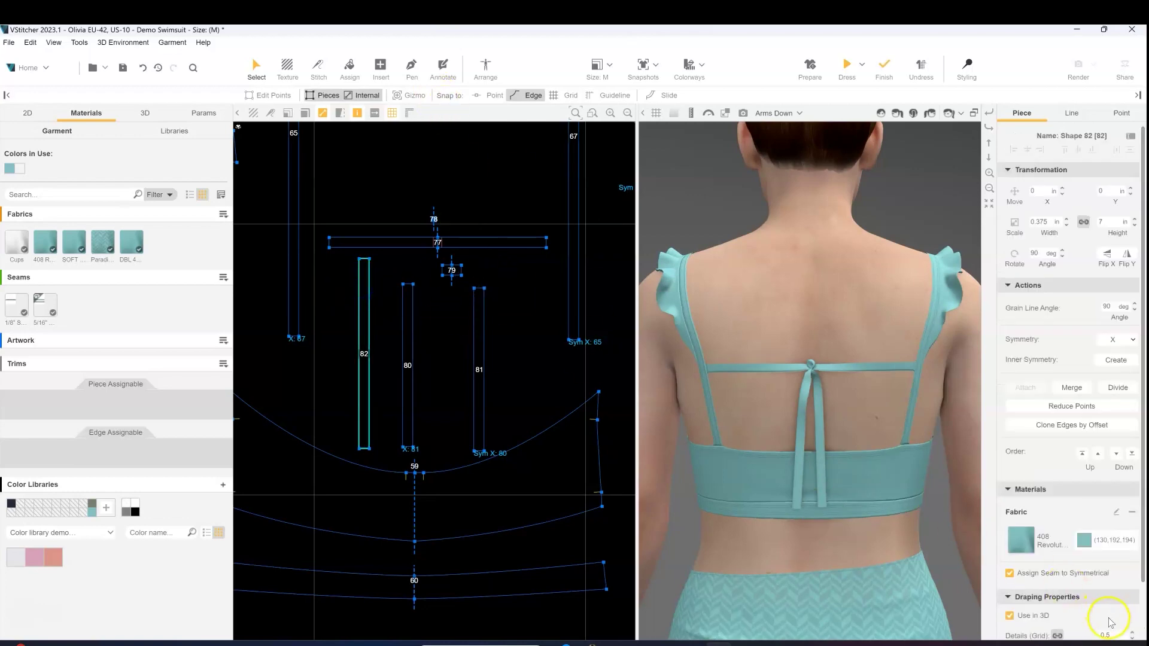
pyautogui.scroll(-3, 1109, 622)
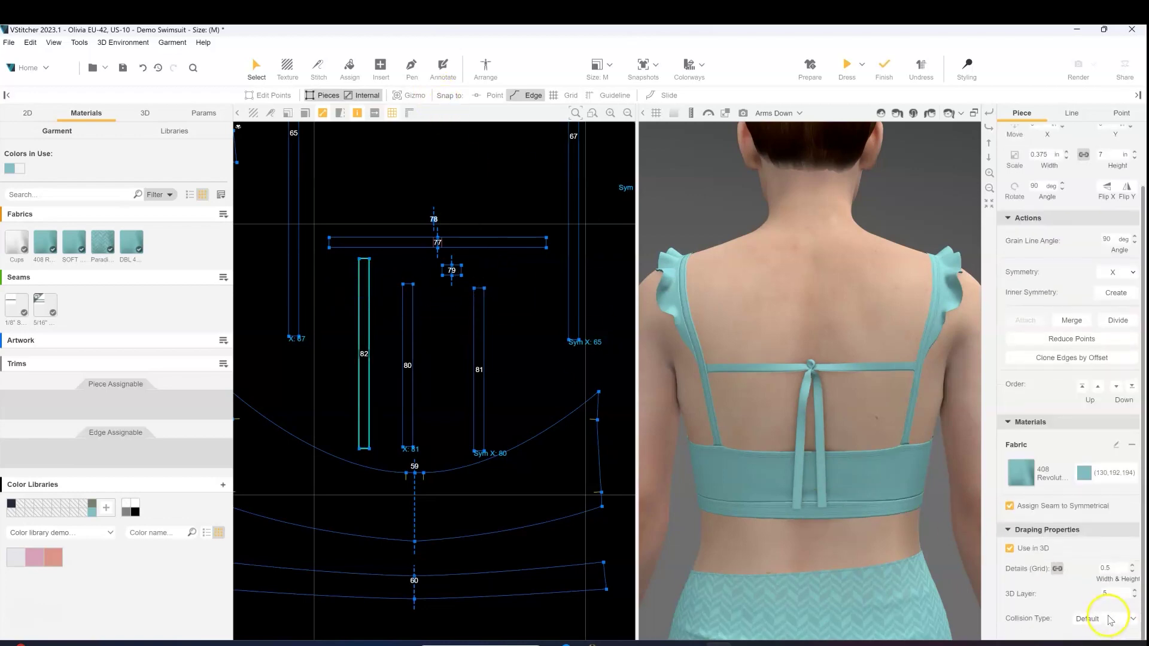
# - Create an X-symmetric copy of the 7 in strip and place it on the far side of the two hanging strips
pyautogui.click(1115, 272)
pyautogui.click(512, 282)
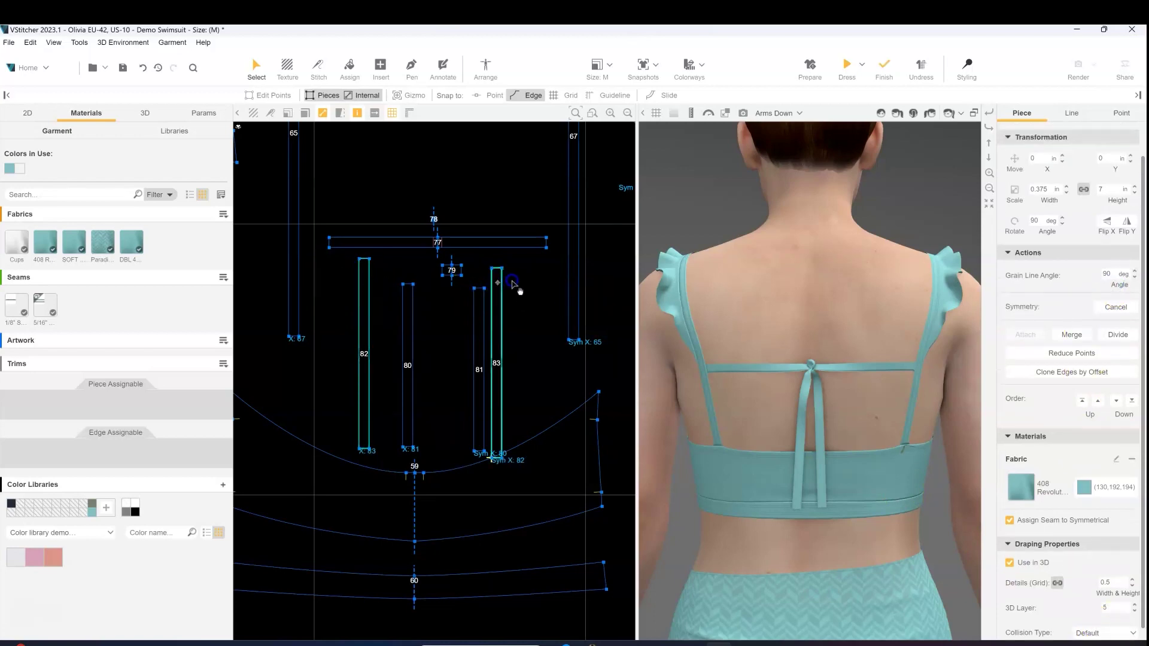
pyautogui.moveTo(512, 282); pyautogui.dragTo(521, 279)
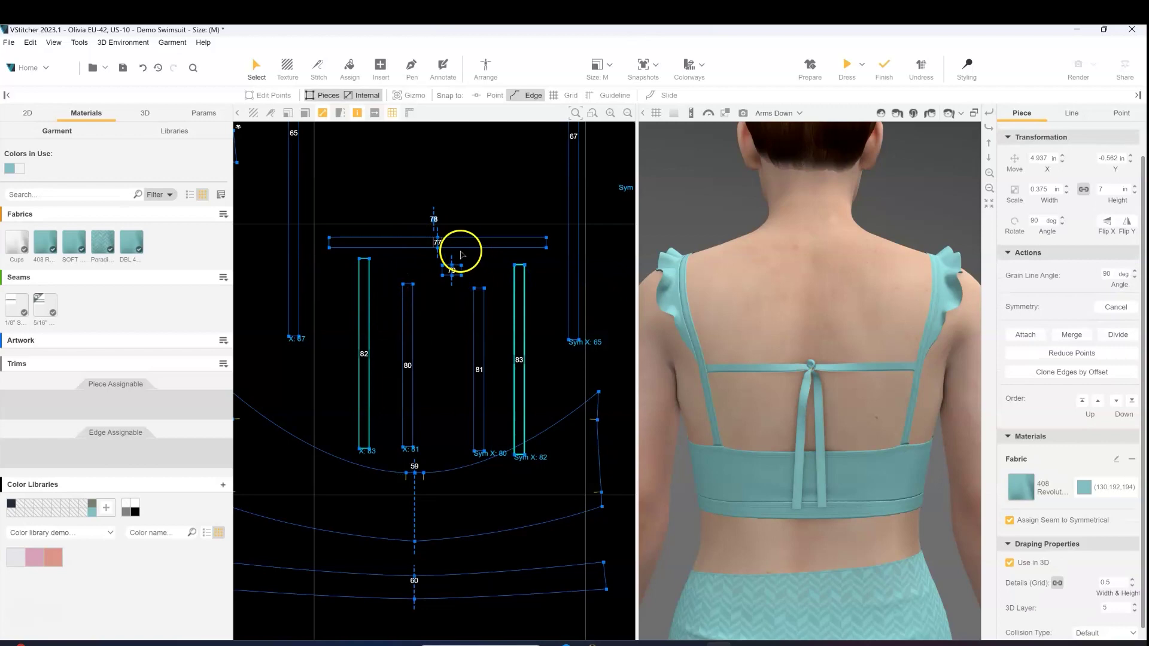
# - Draw a symmetric 0.375 in internal line across the back strap, just outside the existing pair of center lines
pyautogui.scroll(3, 458, 251)
pyautogui.click(412, 64)
pyautogui.scroll(3, 497, 227)
pyautogui.scroll(3, 485, 228)
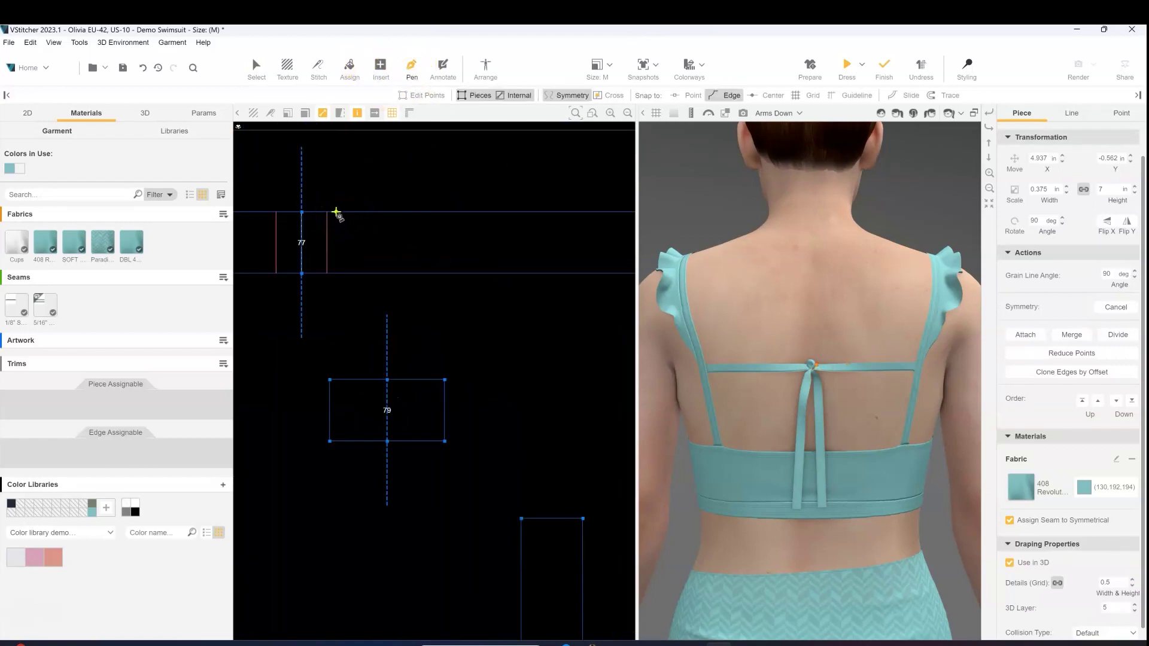
pyautogui.moveTo(336, 212); pyautogui.dragTo(339, 279)
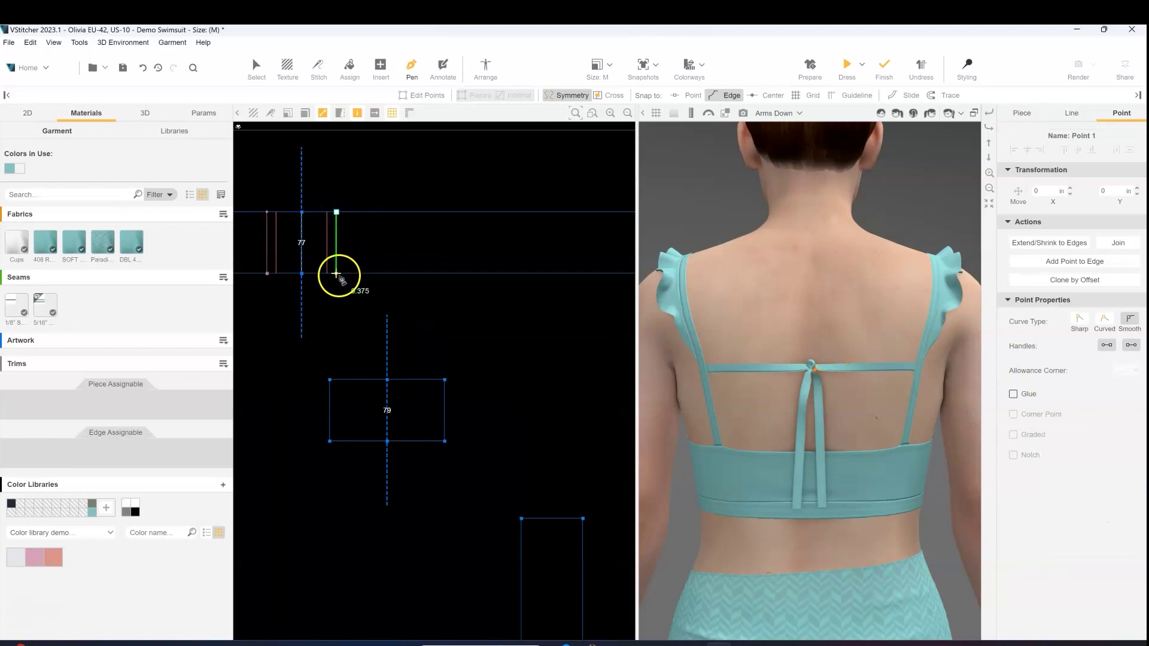
pyautogui.click(336, 274)
pyautogui.click(256, 64)
# - Stitch the top and bottom short edges of the 7 in strip together to form a symmetric pair of loops
pyautogui.scroll(-10, 341, 285)
pyautogui.moveTo(411, 328); pyautogui.dragTo(442, 338, button='middle')
pyautogui.scroll(1, 419, 326)
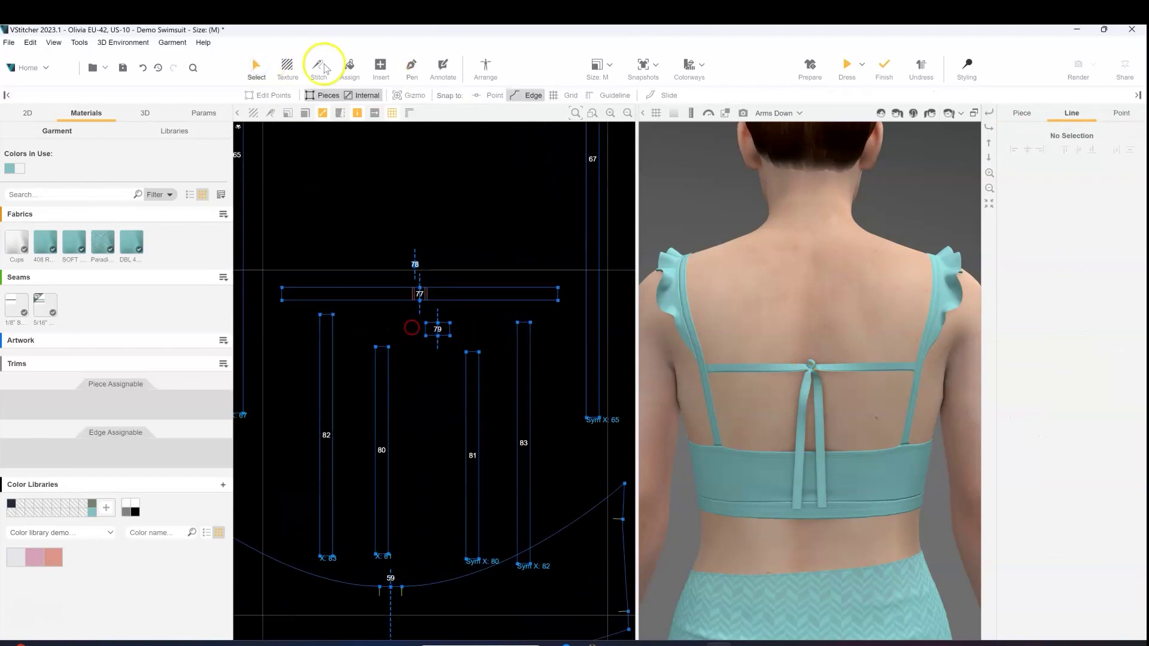
pyautogui.click(321, 65)
pyautogui.moveTo(342, 550); pyautogui.dragTo(331, 558)
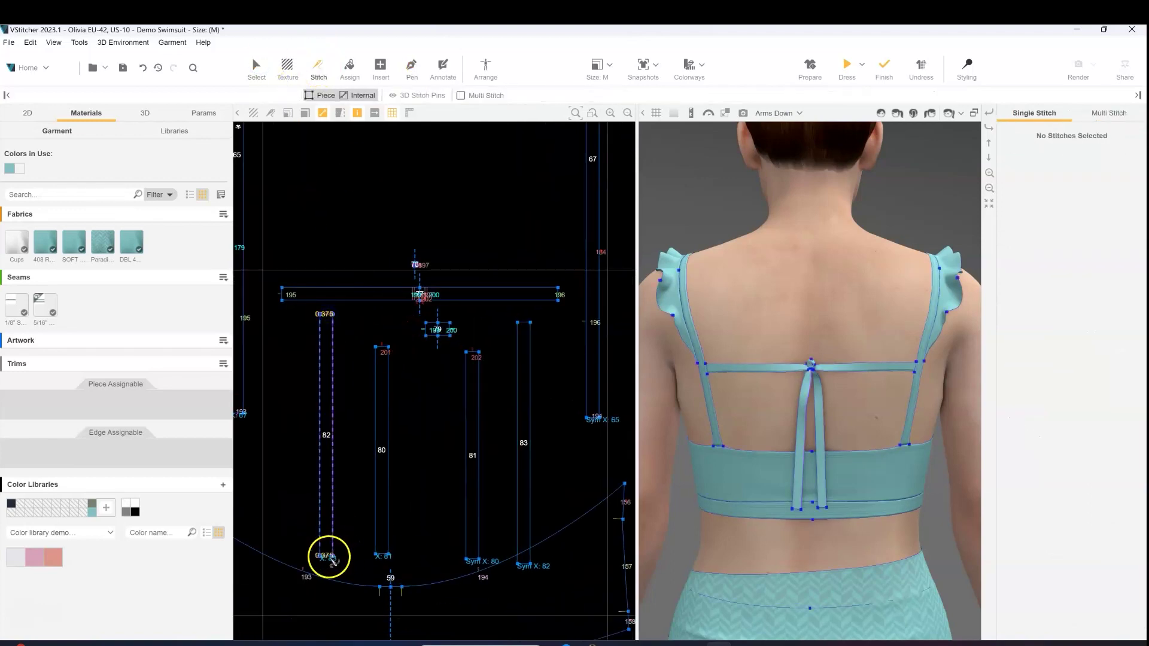
pyautogui.click(330, 558)
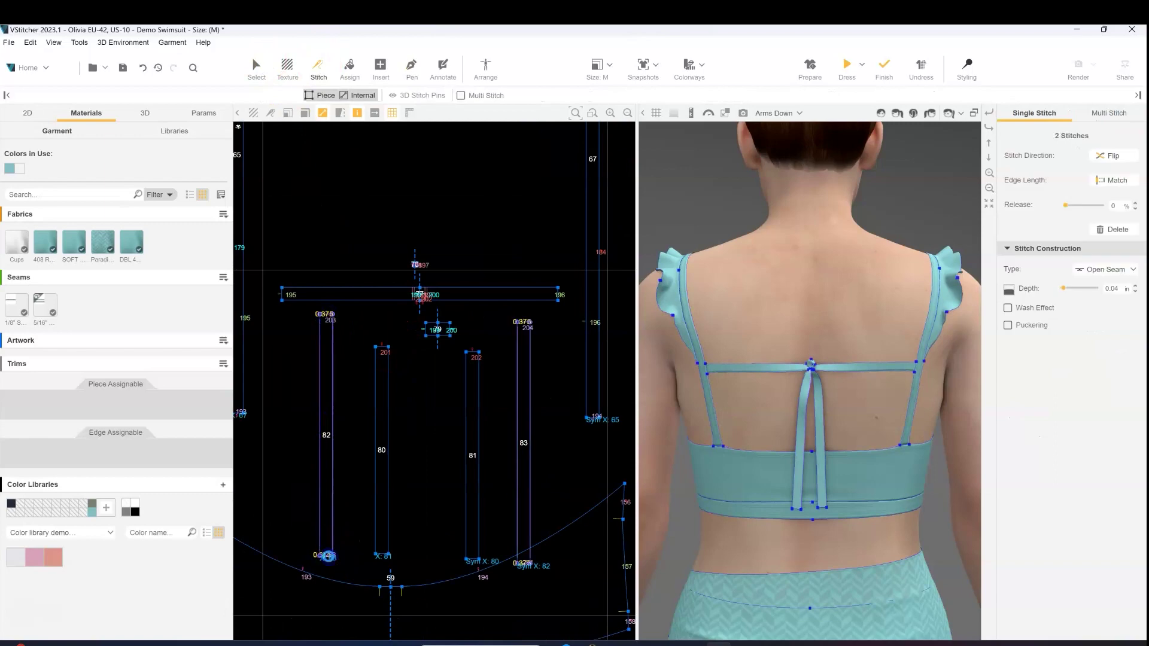
# - Stitch the top edge of the 7 in loop strip to the outer internal line on its side of the back strap
pyautogui.scroll(2, 357, 329)
pyautogui.click(351, 326)
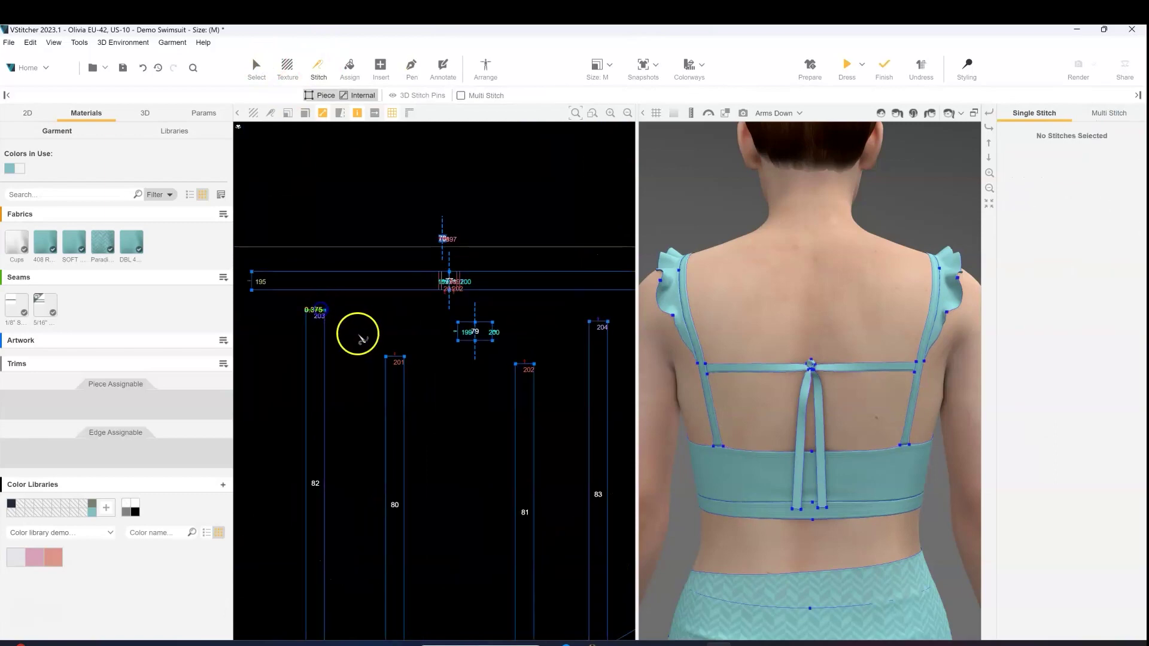
pyautogui.scroll(-1, 353, 320)
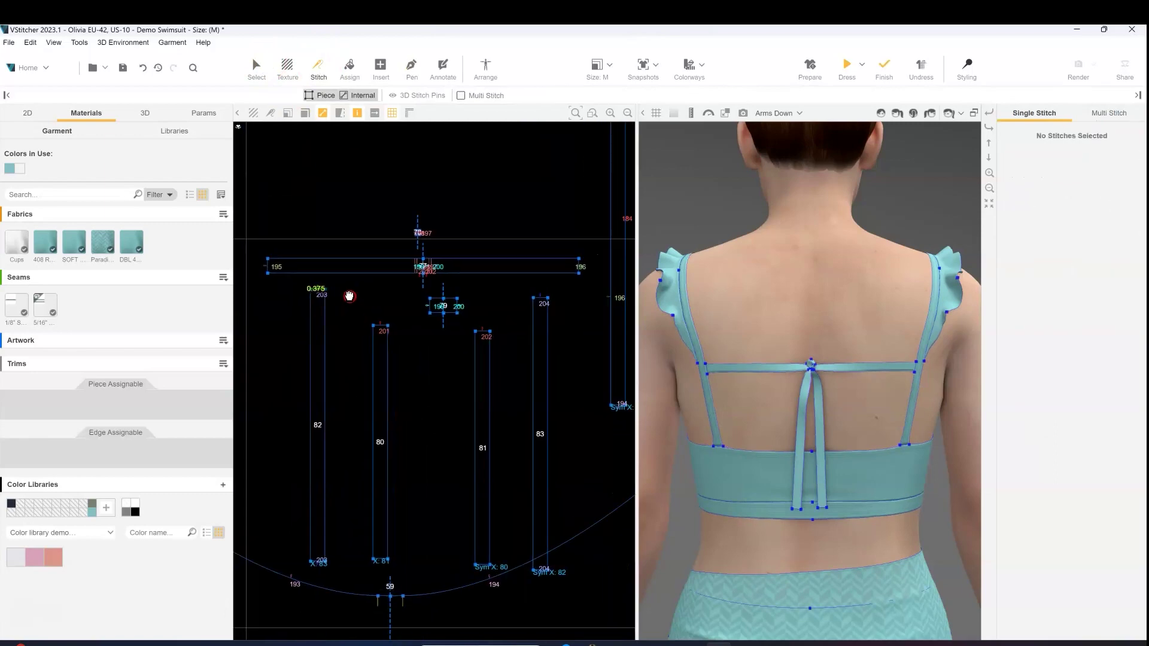
pyautogui.click(416, 266)
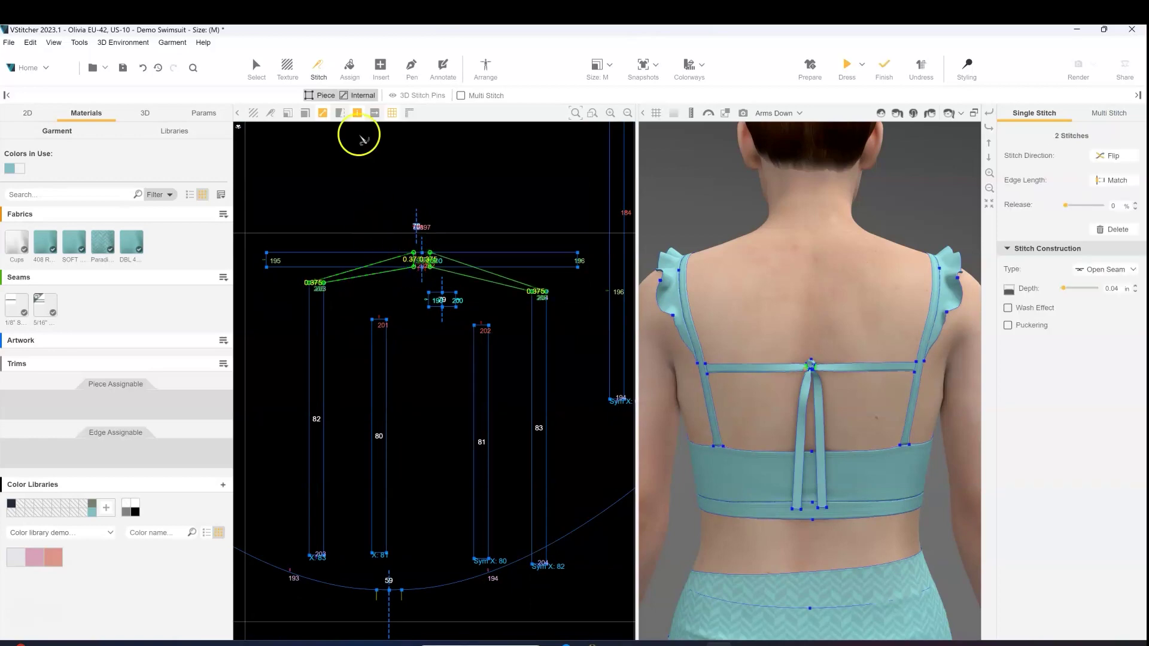
# - Arrange both loop strips on the back torso silhouette, close to the center and just below the back strap
pyautogui.click(485, 68)
pyautogui.click(374, 475)
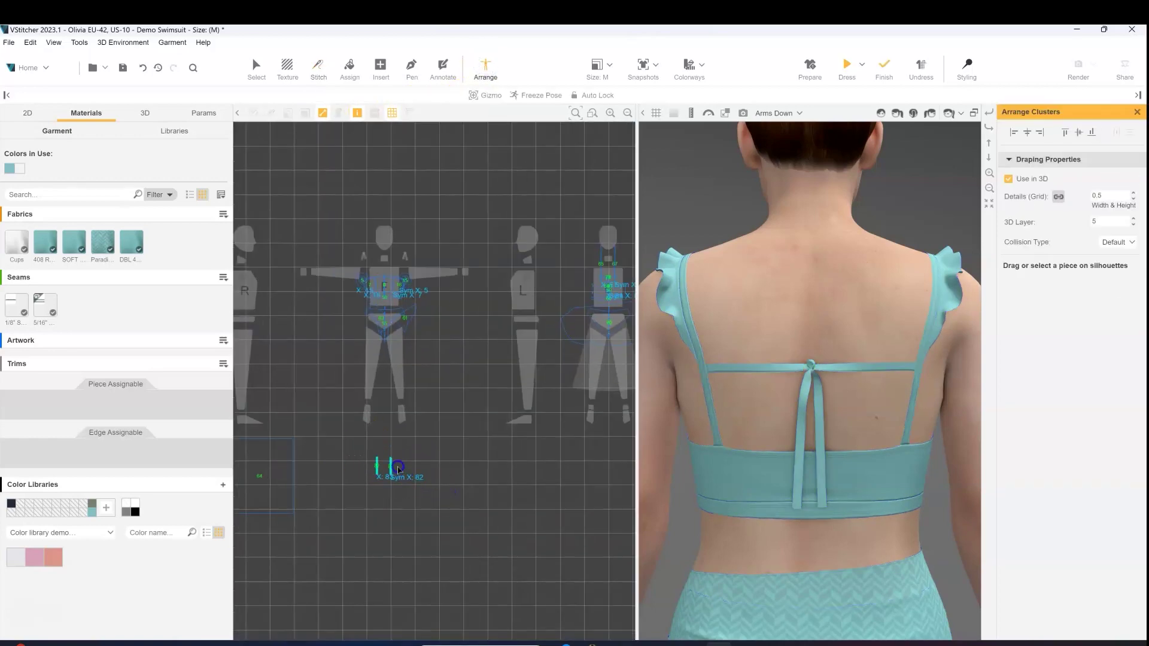
pyautogui.moveTo(556, 455); pyautogui.dragTo(539, 339)
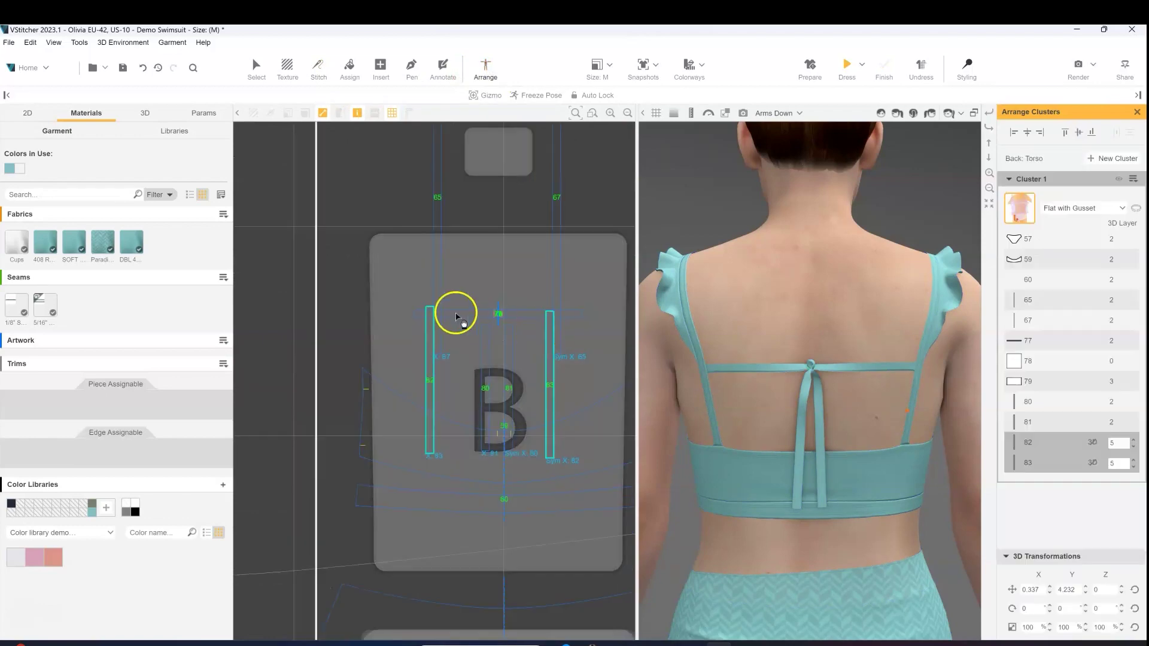
pyautogui.click(433, 331)
pyautogui.click(482, 339)
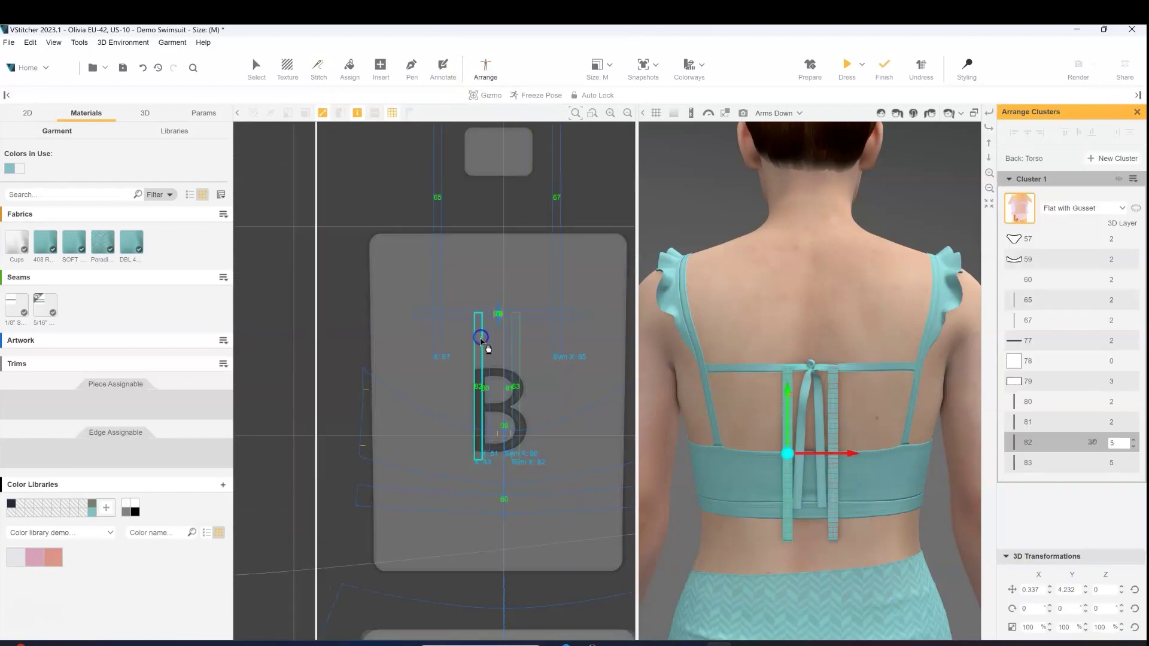
# - Drape the garment with the loop strips and examine the bow on the back strap up close
pyautogui.click(256, 67)
pyautogui.click(847, 66)
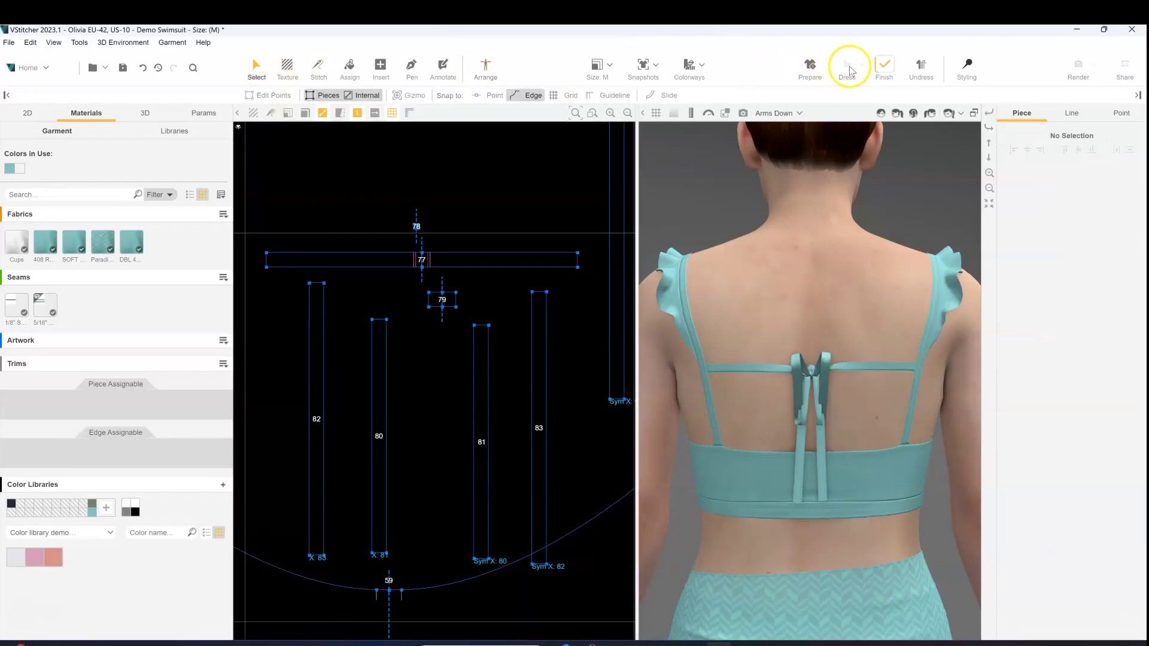
pyautogui.scroll(3, 840, 308)
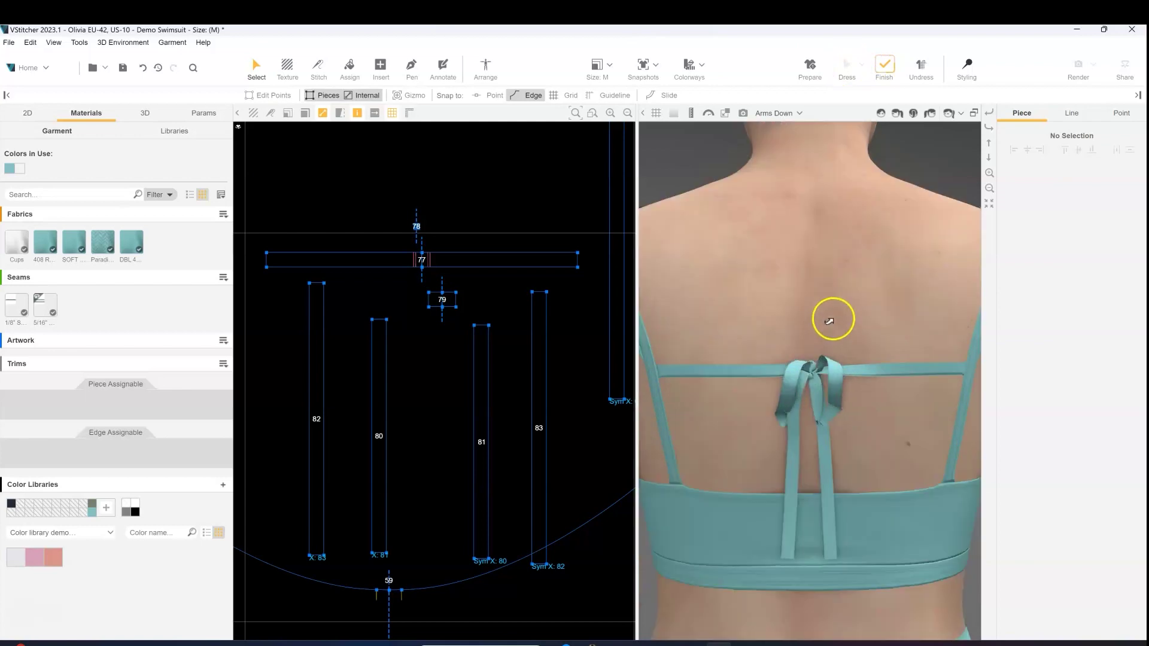
# - Assign the DBL 408 Revolution fabric to both loop strips and drape the garment again
pyautogui.click(132, 242)
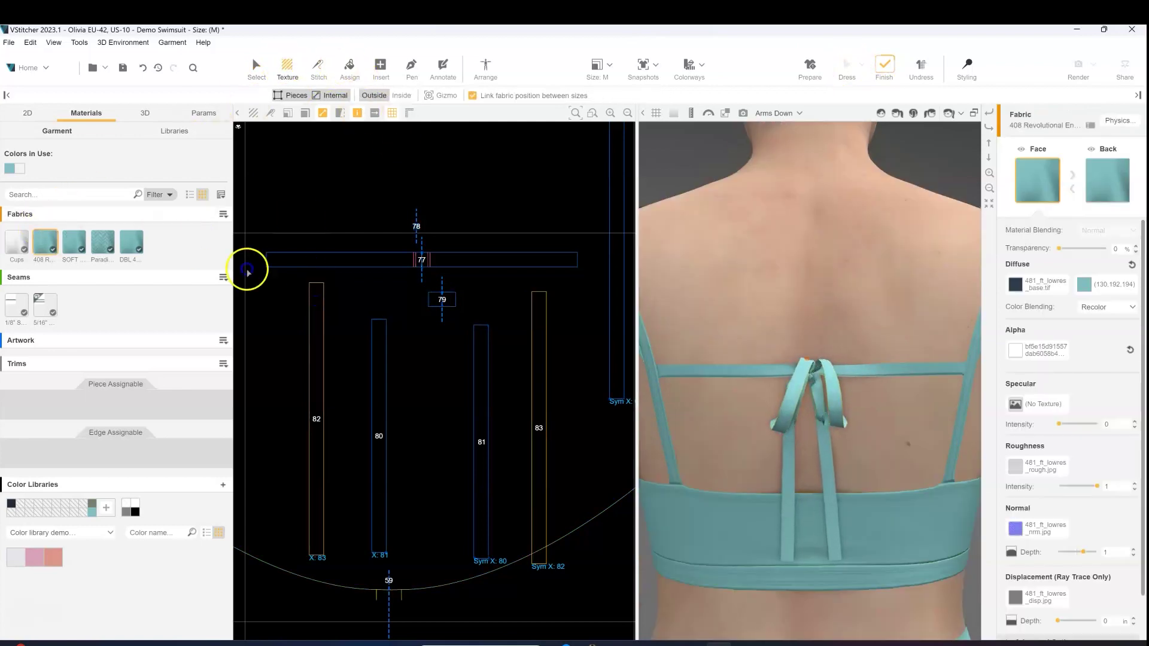
pyautogui.click(350, 67)
pyautogui.click(320, 323)
pyautogui.click(547, 316)
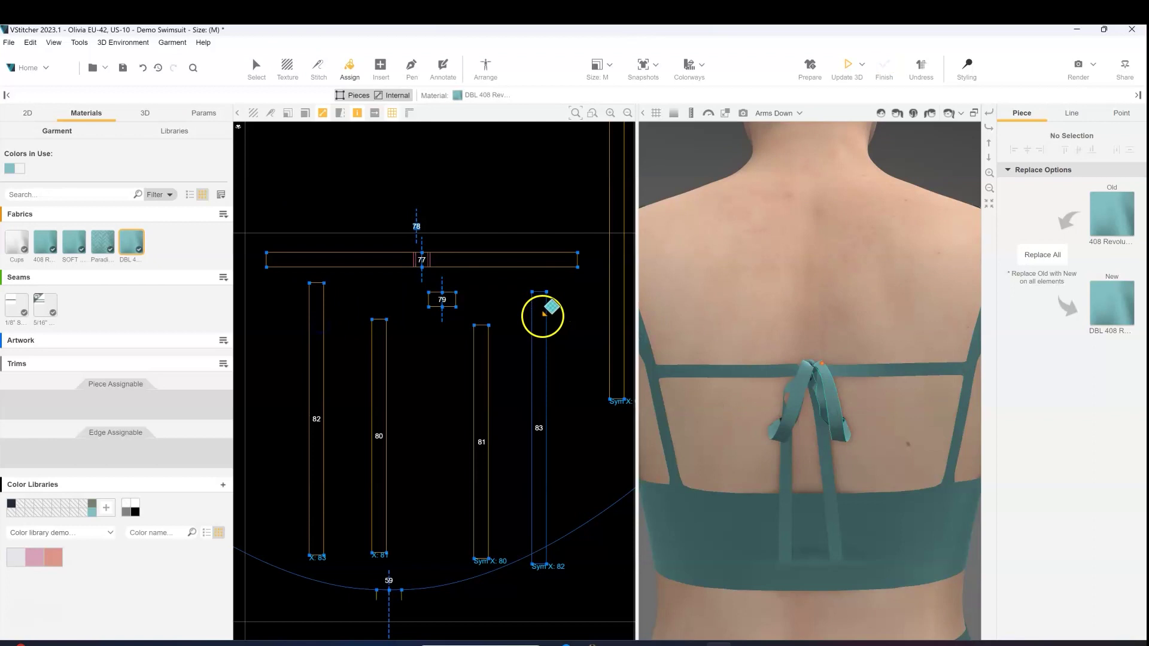
pyautogui.click(846, 66)
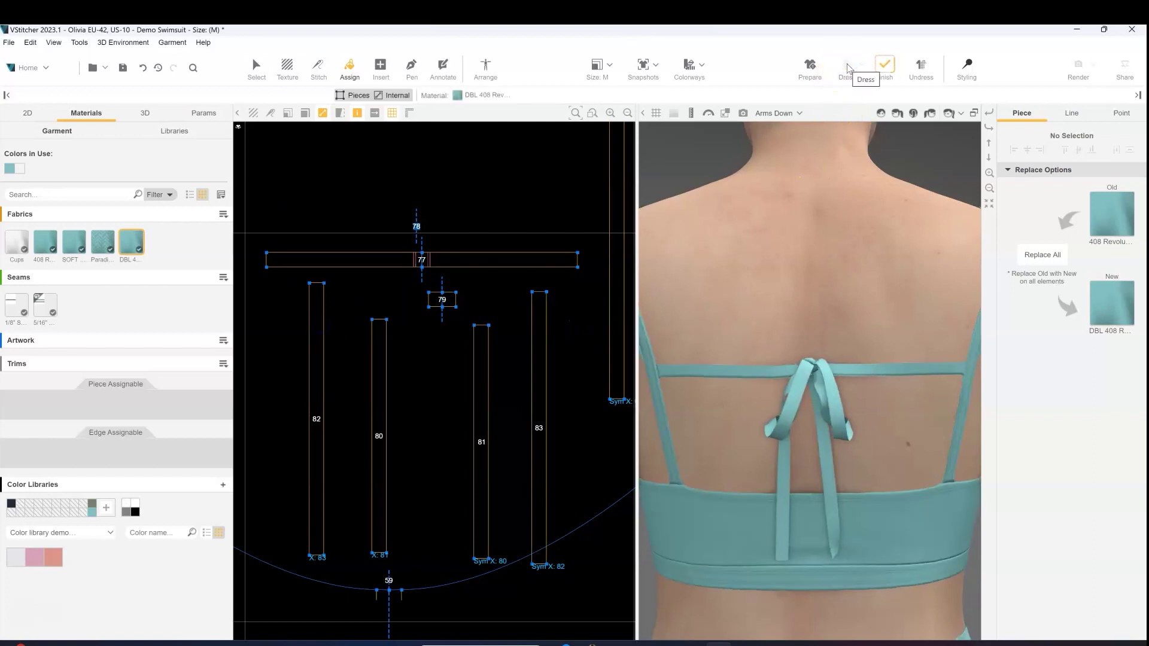
# - Start 3D Styling with the Focused pinch effect and pull both bow loops outward on the back
pyautogui.click(968, 64)
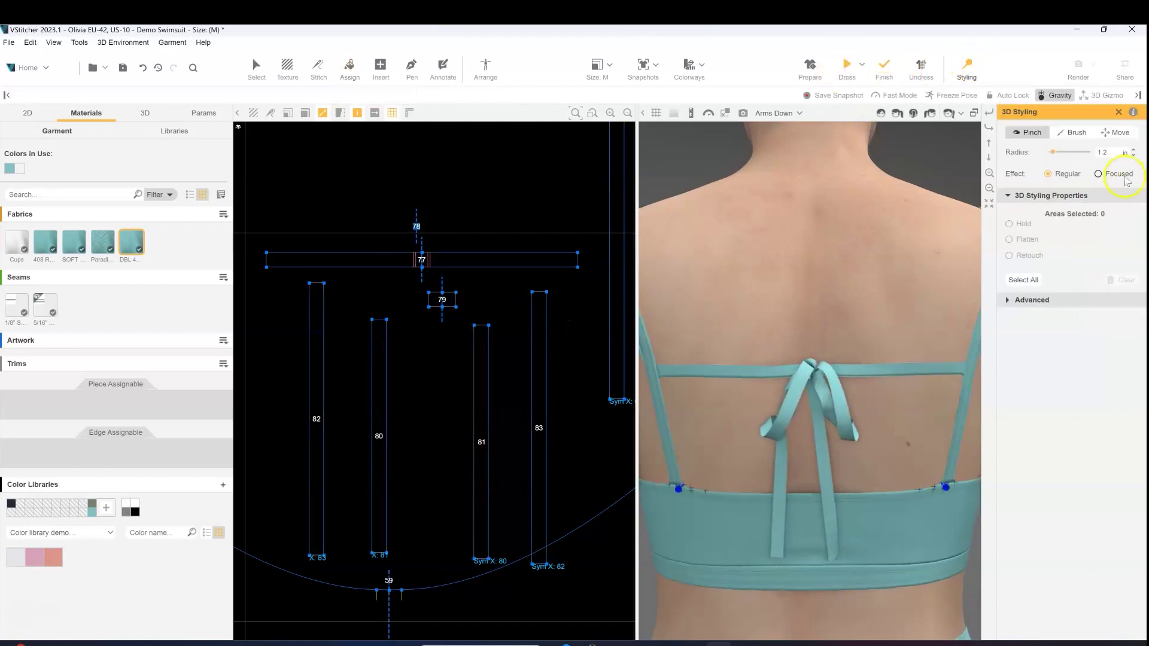
pyautogui.click(1125, 176)
pyautogui.click(864, 448)
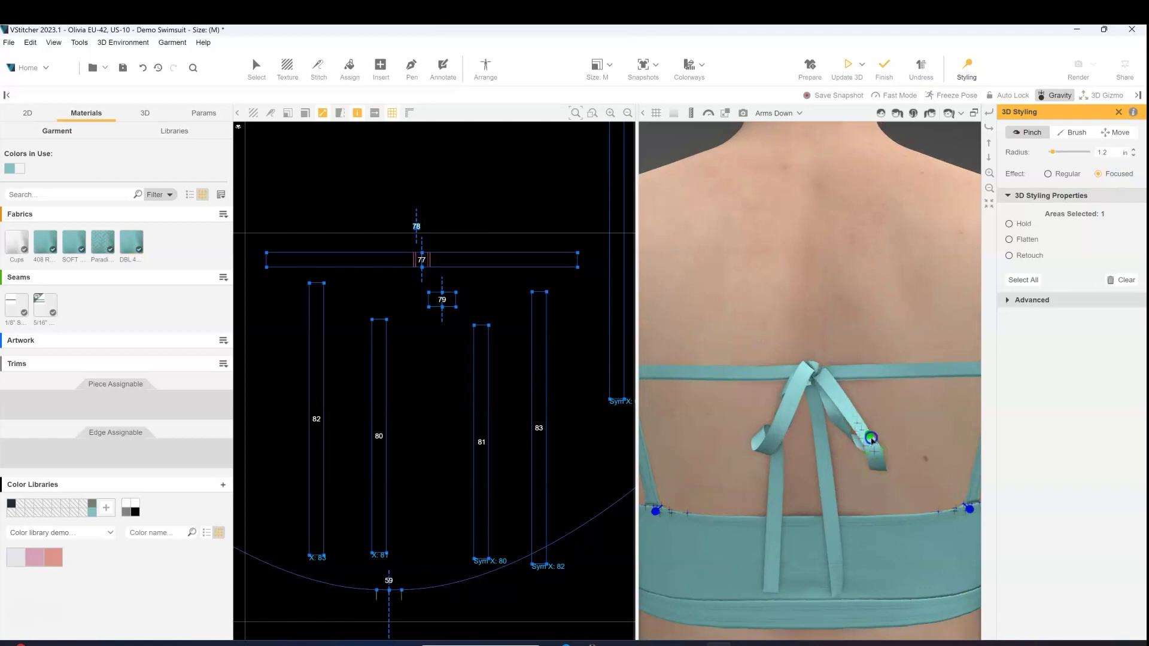
pyautogui.moveTo(871, 439)
pyautogui.mouseDown()
pyautogui.moveTo(892, 414)
pyautogui.moveTo(868, 472)
pyautogui.moveTo(884, 491)
pyautogui.moveTo(880, 458)
pyautogui.mouseUp()
pyautogui.moveTo(772, 449); pyautogui.dragTo(784, 393, button='middle')
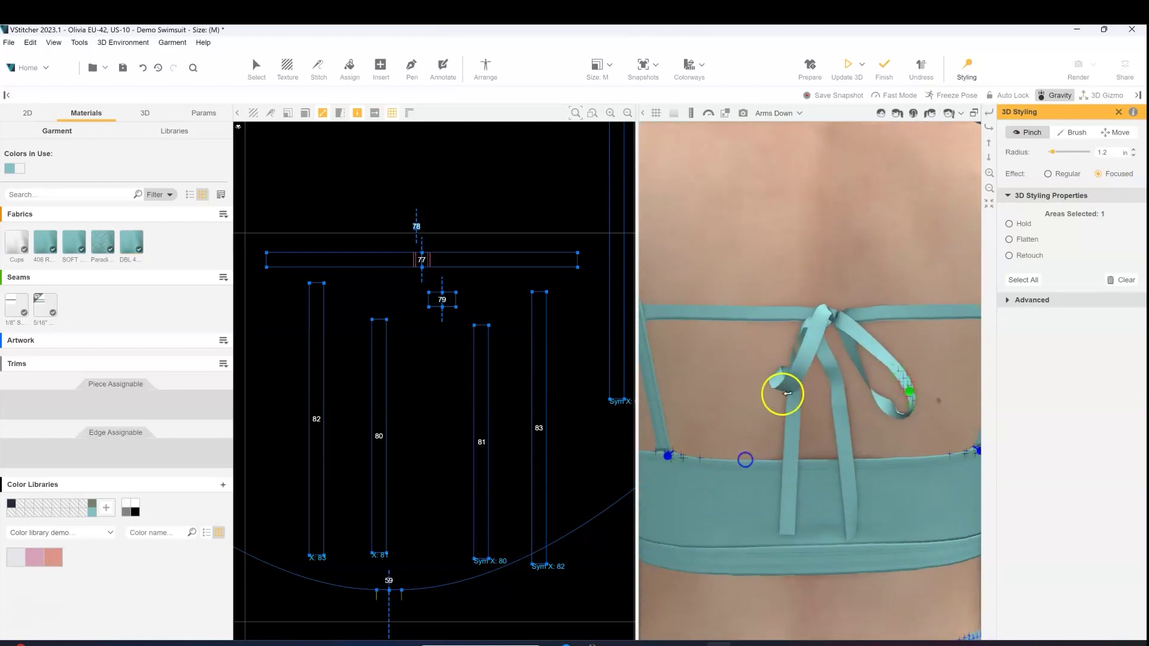
pyautogui.moveTo(775, 395); pyautogui.dragTo(803, 554)
pyautogui.click(753, 389)
# - Set the pinch radius to 0.4 in, straighten the two hanging strips downward and drape the garment again
pyautogui.click(1055, 153)
pyautogui.click(810, 397)
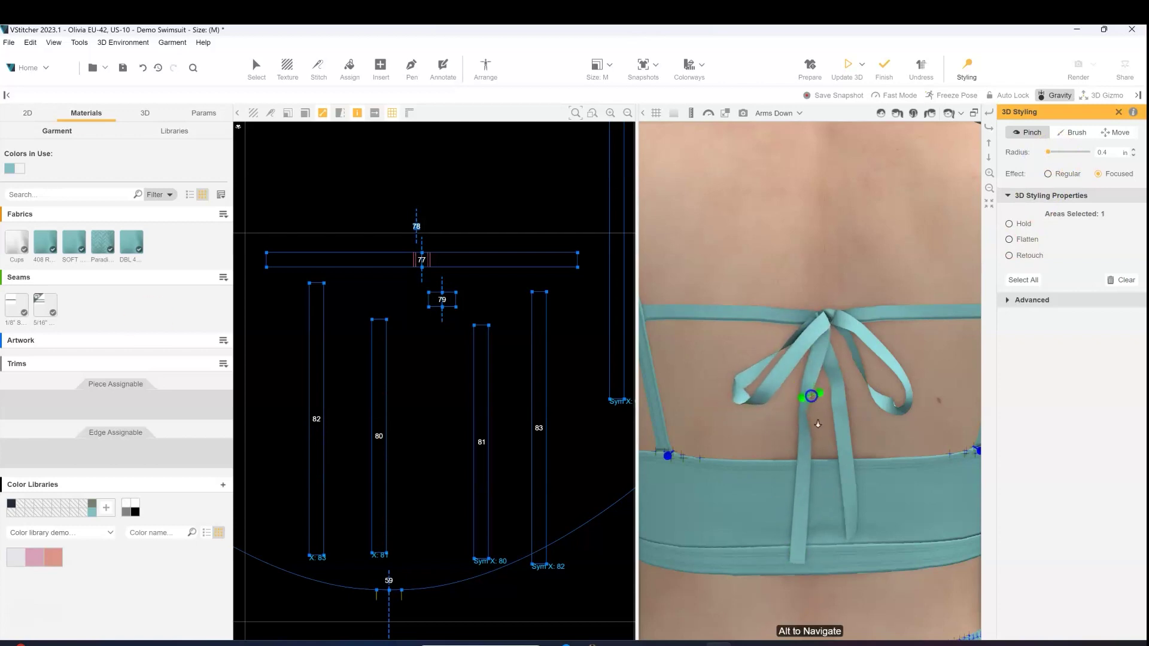
pyautogui.moveTo(846, 456); pyautogui.dragTo(862, 543)
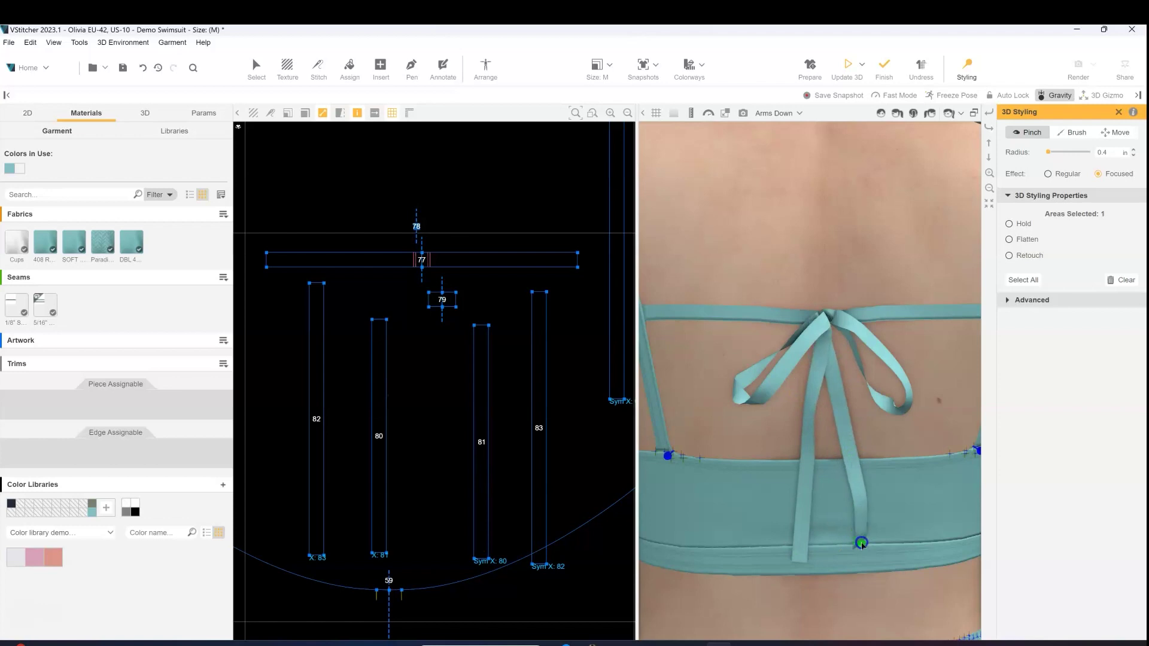
pyautogui.click(757, 400)
pyautogui.click(848, 64)
pyautogui.click(912, 114)
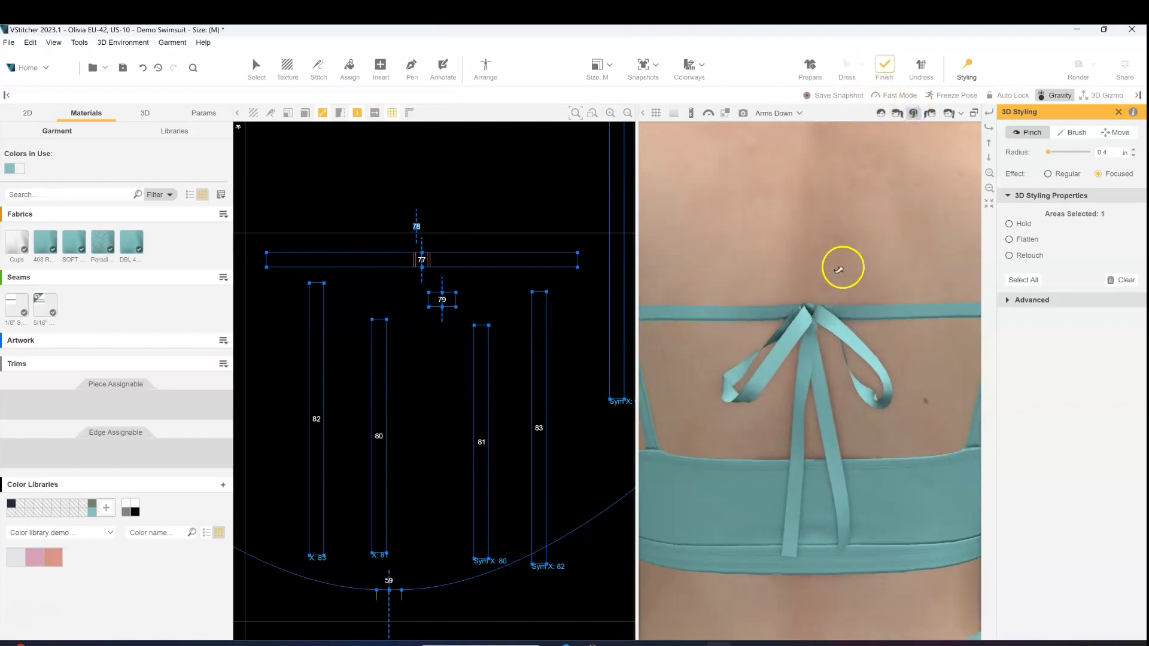
# - Reshape both bow loops by pinching their lower ends outward and down, updating the drape after each one
pyautogui.moveTo(879, 379); pyautogui.dragTo(892, 415)
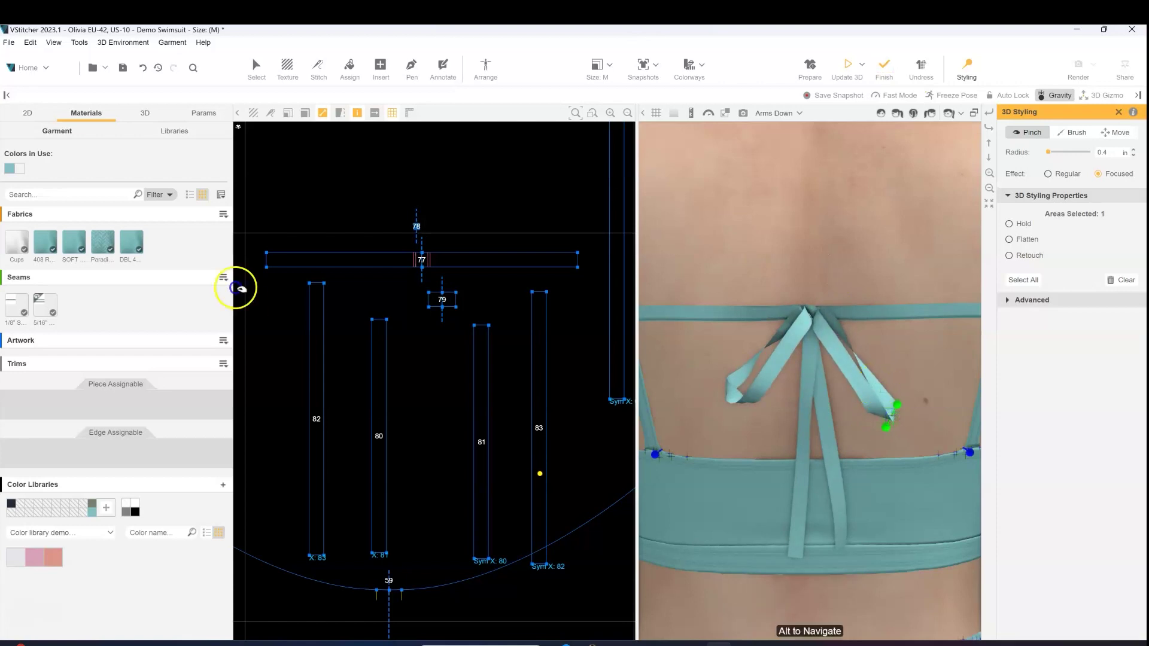
pyautogui.click(882, 66)
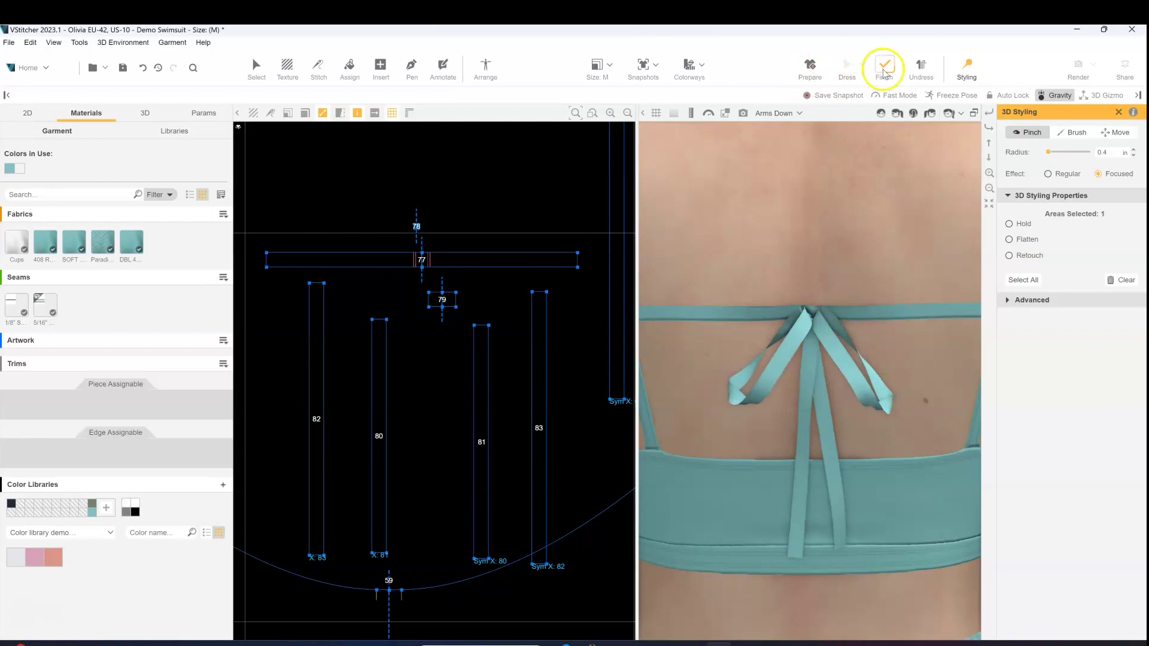
pyautogui.click(497, 463)
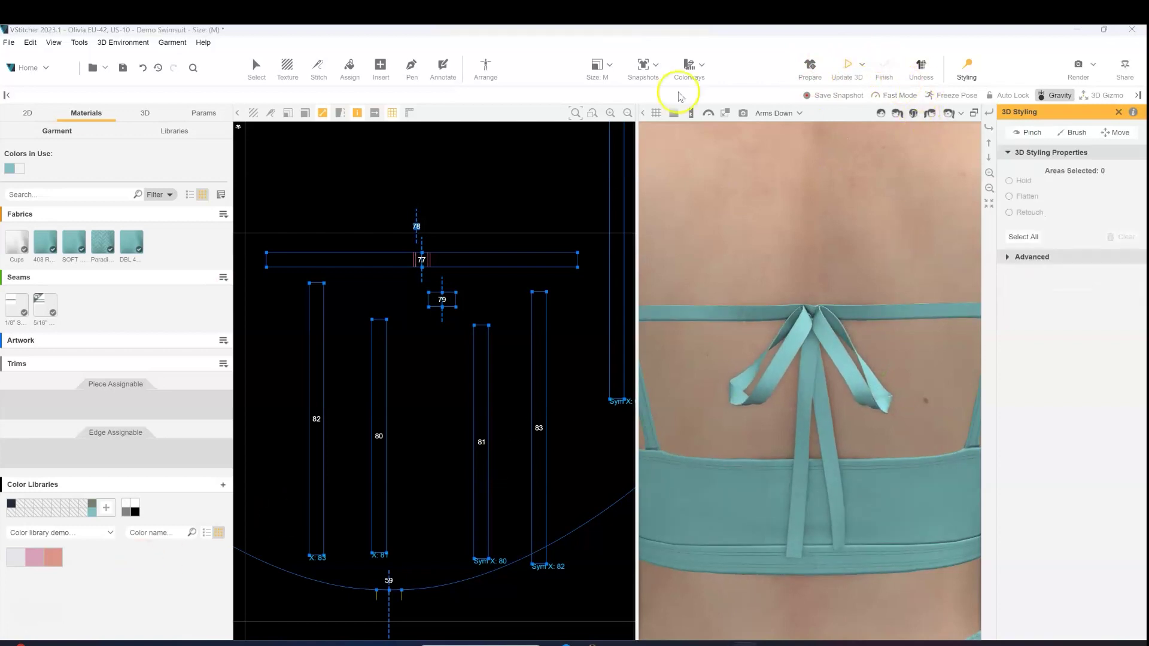
pyautogui.click(1028, 132)
pyautogui.moveTo(777, 372)
pyautogui.mouseDown()
pyautogui.moveTo(731, 369)
pyautogui.moveTo(741, 426)
pyautogui.moveTo(723, 381)
pyautogui.moveTo(705, 412)
pyautogui.moveTo(770, 384)
pyautogui.moveTo(729, 404)
pyautogui.mouseUp()
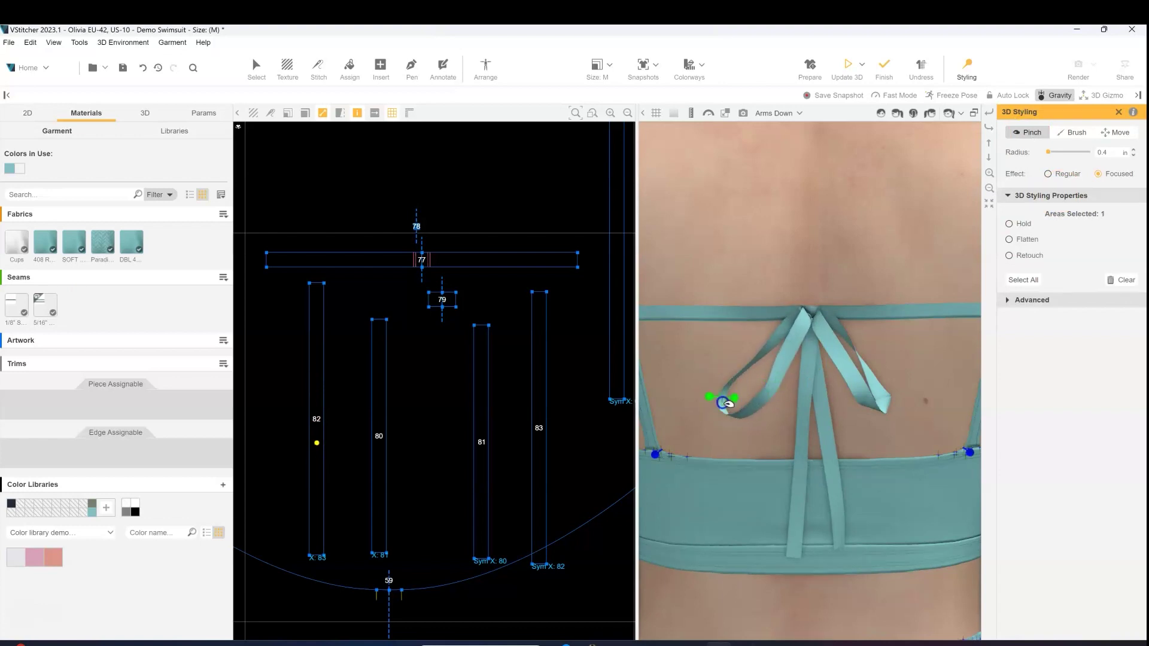
pyautogui.moveTo(754, 361); pyautogui.dragTo(754, 357)
pyautogui.click(844, 64)
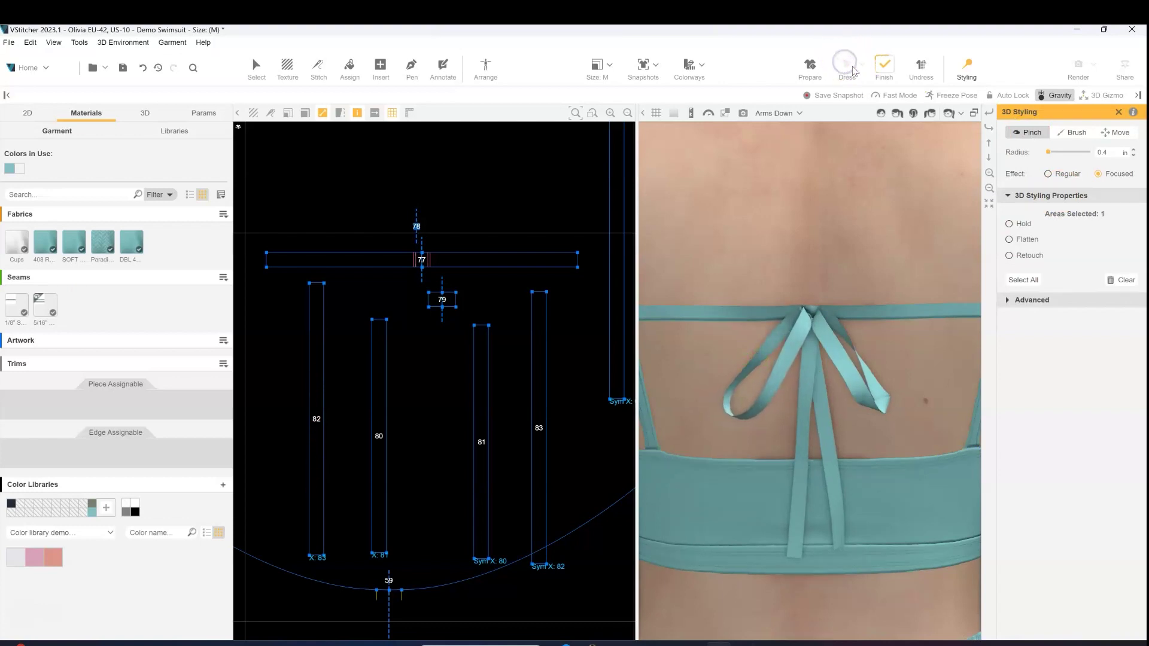
# - Brush over the lower curve of the left bow loop and set that area to Hold
pyautogui.click(1075, 132)
pyautogui.moveTo(747, 416); pyautogui.dragTo(728, 397)
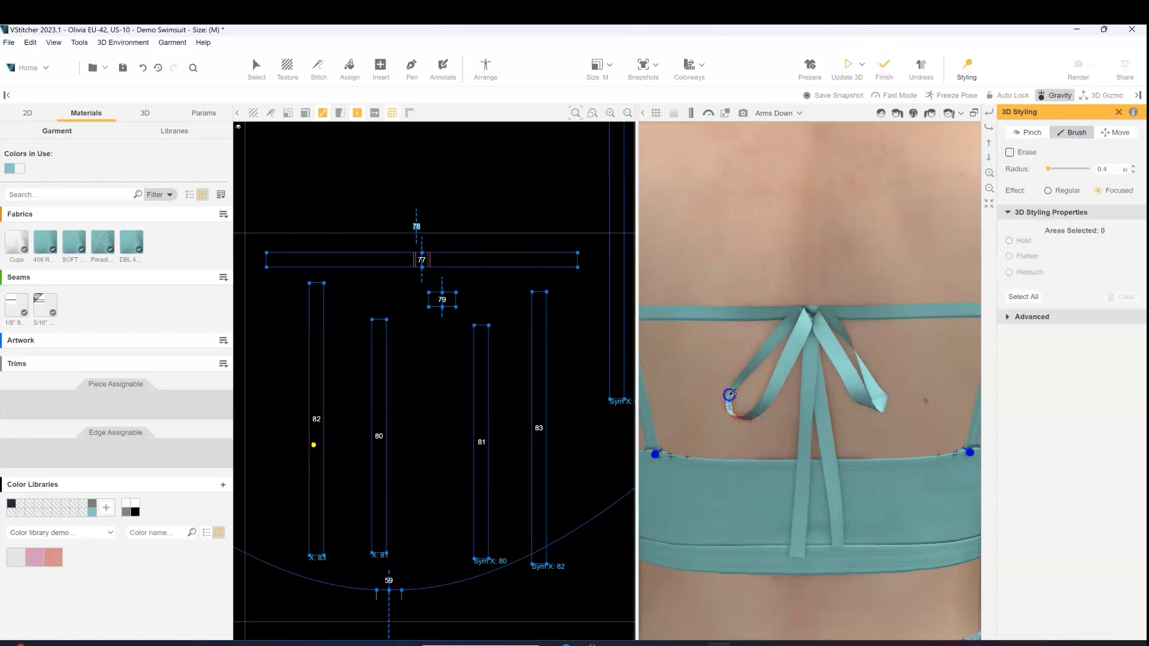
pyautogui.click(1019, 241)
# - Pinch the right bow loop open to match the left, finish the drape and hold its lower curve with the brush
pyautogui.click(1026, 133)
pyautogui.moveTo(862, 375)
pyautogui.mouseDown()
pyautogui.moveTo(888, 380)
pyautogui.moveTo(882, 425)
pyautogui.moveTo(878, 384)
pyautogui.moveTo(902, 450)
pyautogui.moveTo(860, 384)
pyautogui.moveTo(854, 341)
pyautogui.mouseUp()
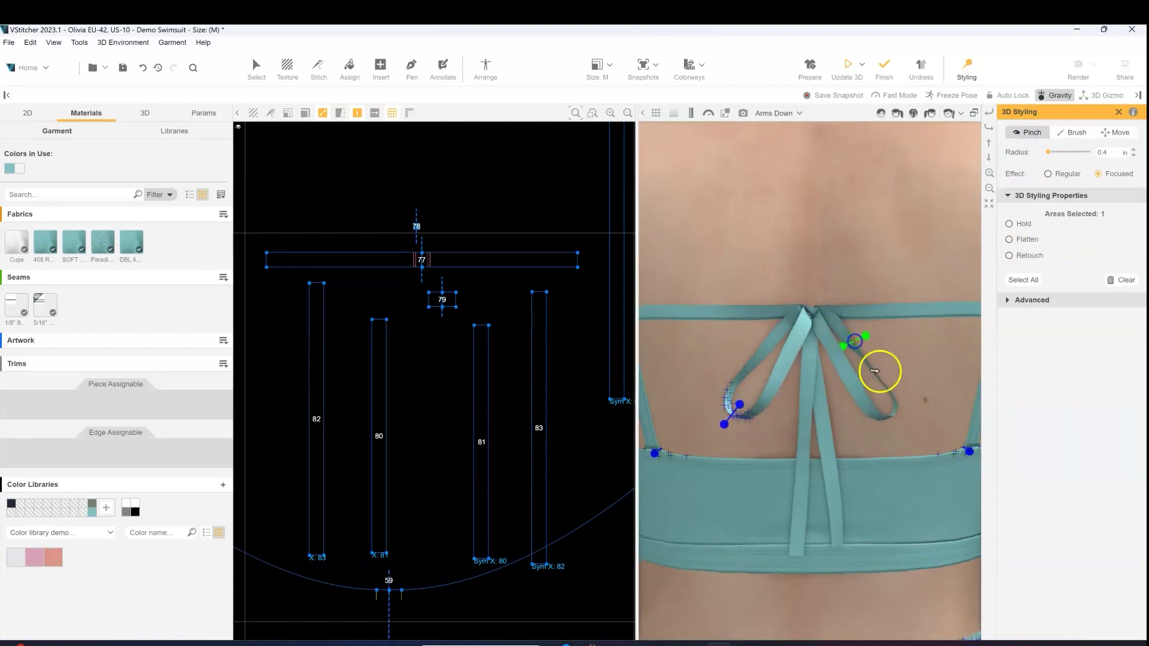
pyautogui.click(884, 65)
pyautogui.click(1069, 133)
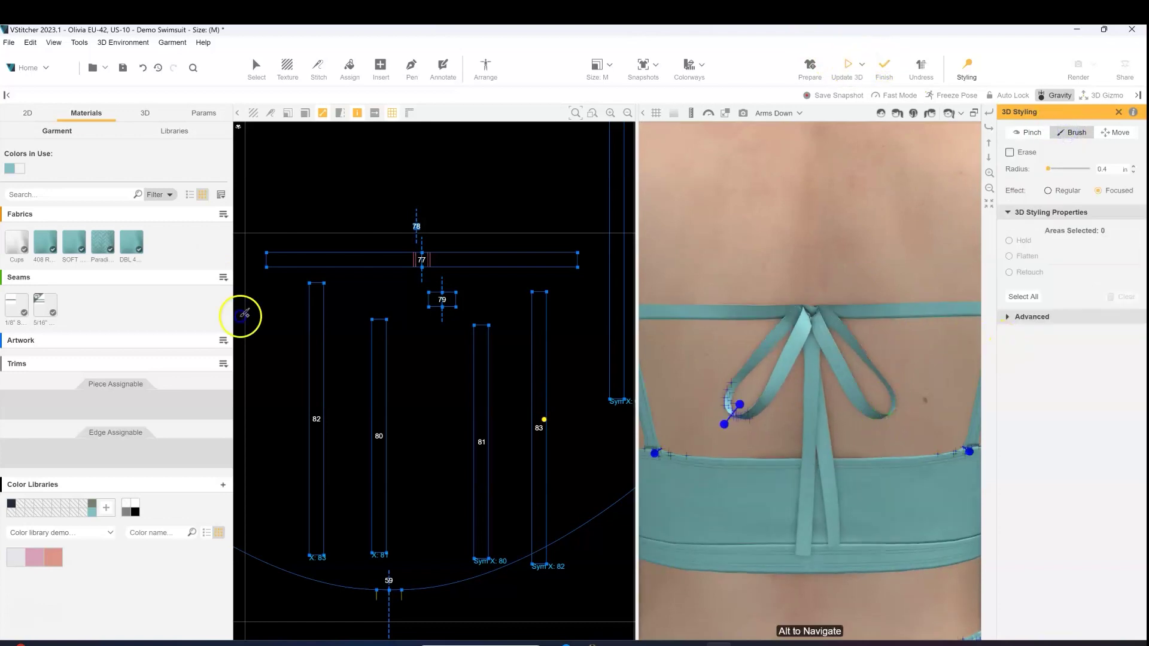
# - Angle the left hanging strip outward, drape it, and set its brushed lower end to Hold
pyautogui.click(1027, 132)
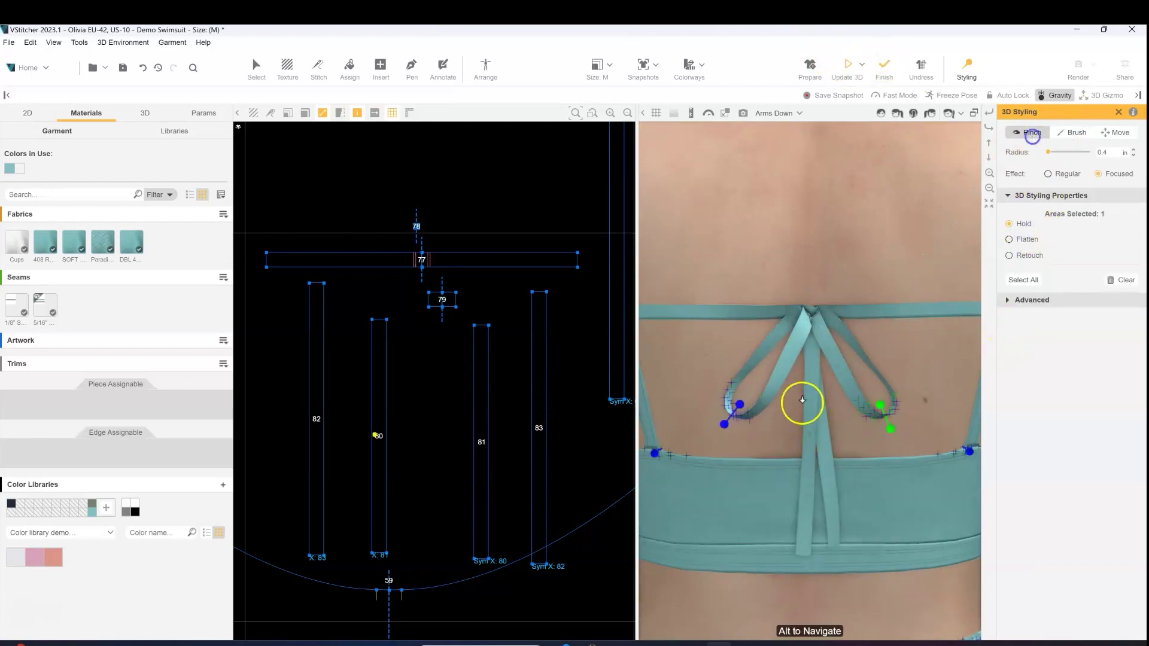
pyautogui.moveTo(806, 397)
pyautogui.mouseDown()
pyautogui.moveTo(806, 500)
pyautogui.moveTo(786, 510)
pyautogui.moveTo(772, 544)
pyautogui.mouseUp()
pyautogui.click(791, 459)
pyautogui.click(850, 67)
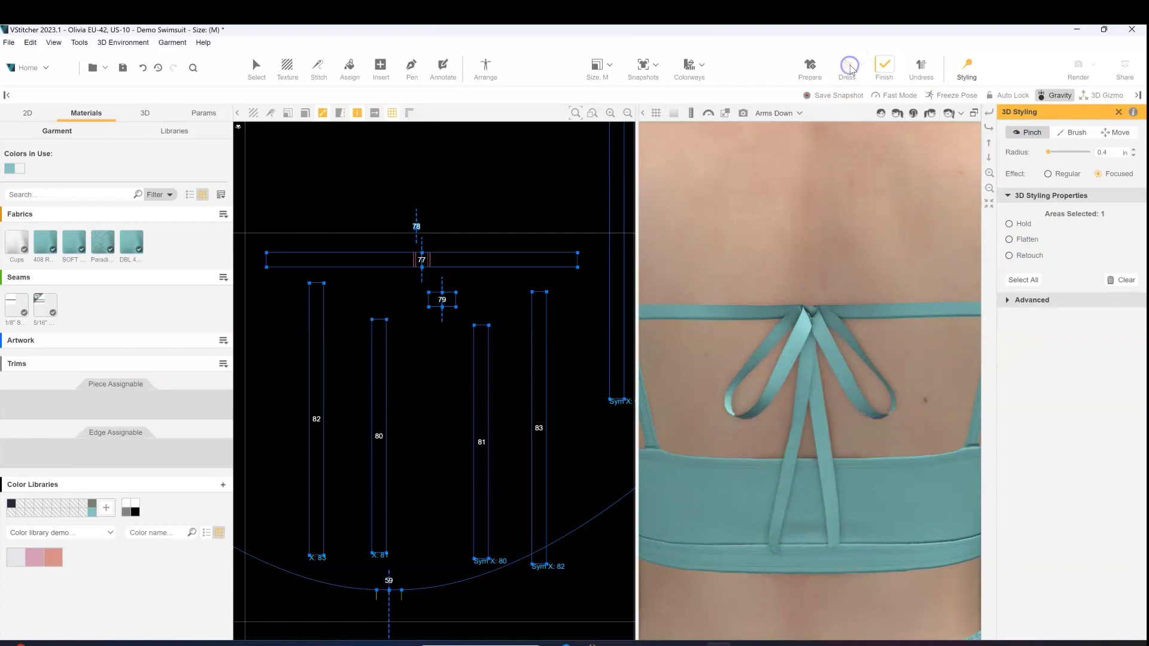
pyautogui.click(886, 67)
pyautogui.click(779, 546)
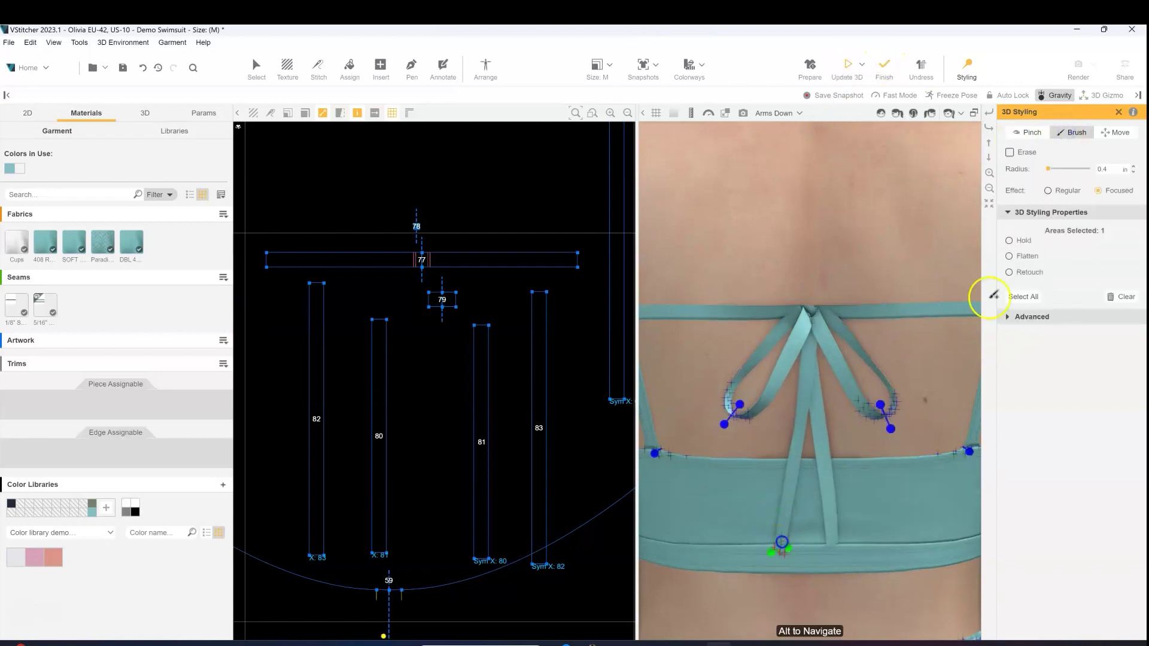
pyautogui.click(1021, 240)
# - Pinch the right hanging strip outward to mirror the left one, hold its lower end and drape again
pyautogui.click(1026, 132)
pyautogui.moveTo(826, 407)
pyautogui.mouseDown()
pyautogui.moveTo(845, 406)
pyautogui.moveTo(834, 508)
pyautogui.moveTo(854, 513)
pyautogui.moveTo(844, 531)
pyautogui.moveTo(866, 534)
pyautogui.mouseUp()
pyautogui.click(835, 93)
pyautogui.moveTo(829, 438)
pyautogui.mouseDown()
pyautogui.moveTo(836, 445)
pyautogui.moveTo(830, 377)
pyautogui.mouseUp()
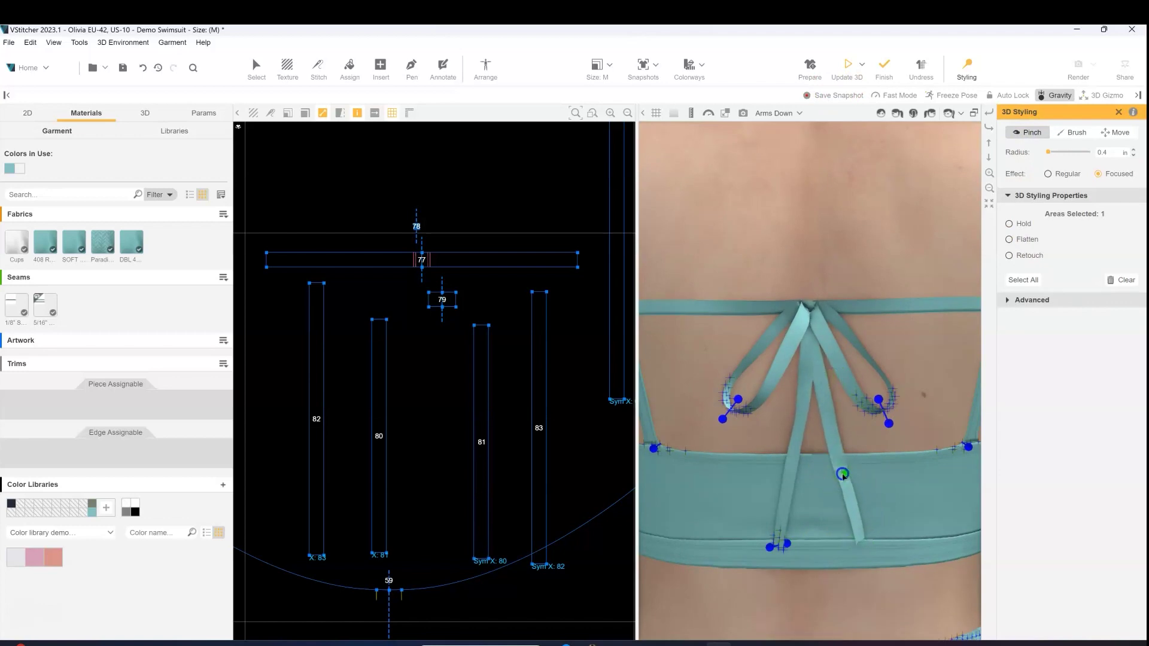
pyautogui.click(848, 65)
pyautogui.click(1072, 127)
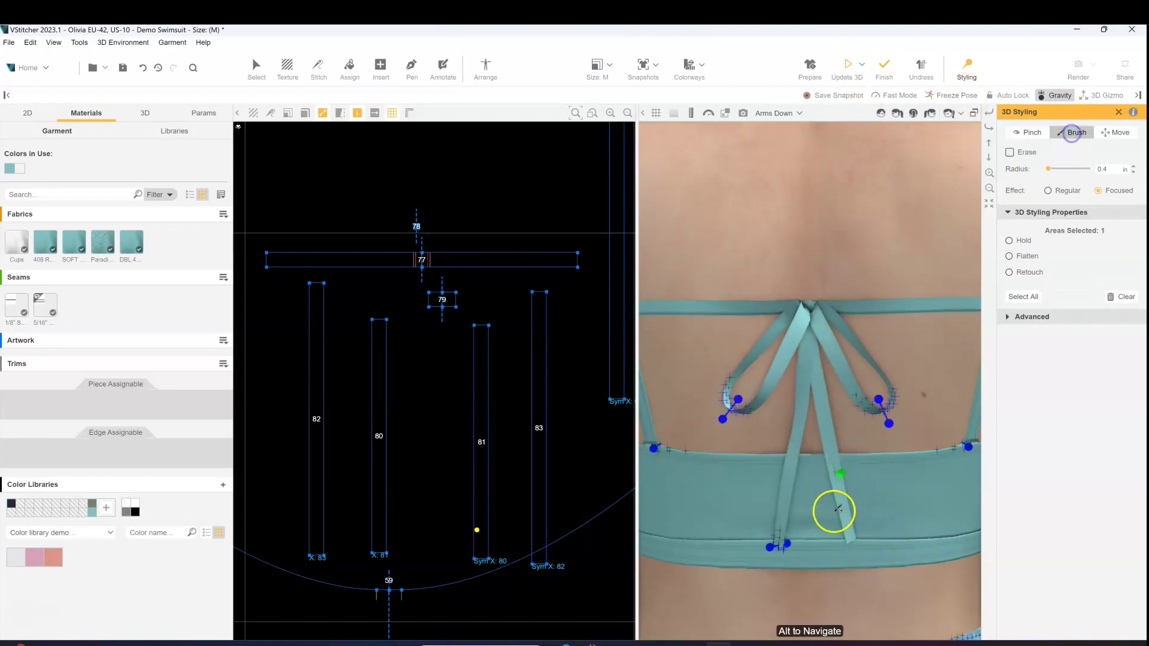
pyautogui.click(848, 69)
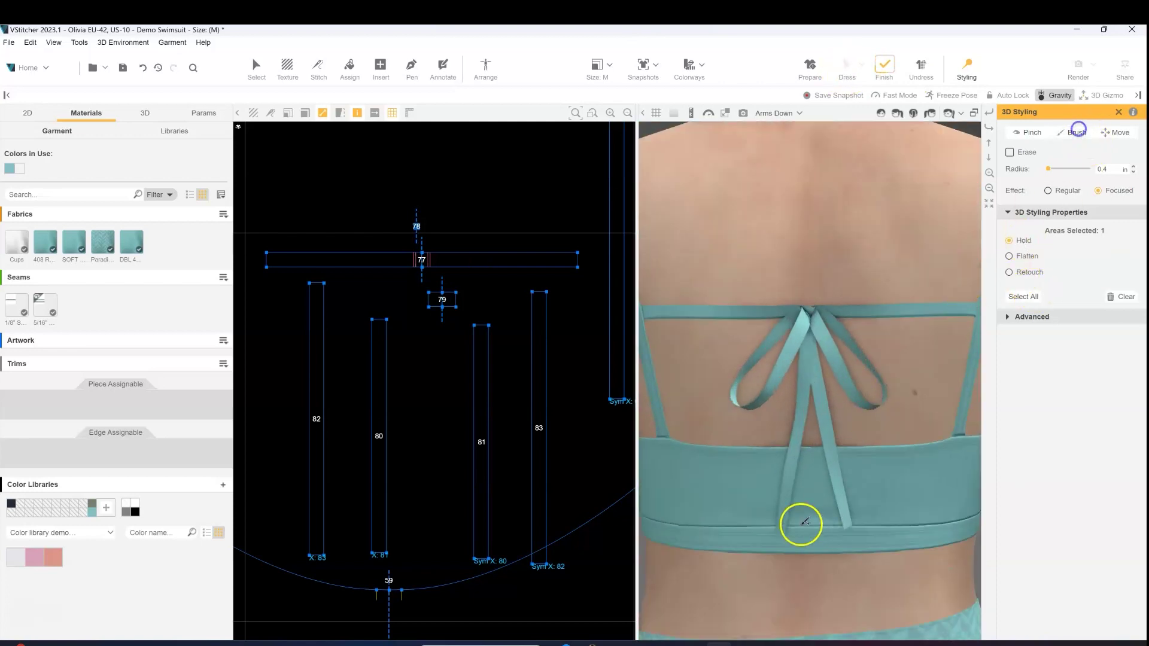
# - Clear the hold on the left hanging strip's lower end, readjust the strip by pinching it and drape again
pyautogui.click(775, 535)
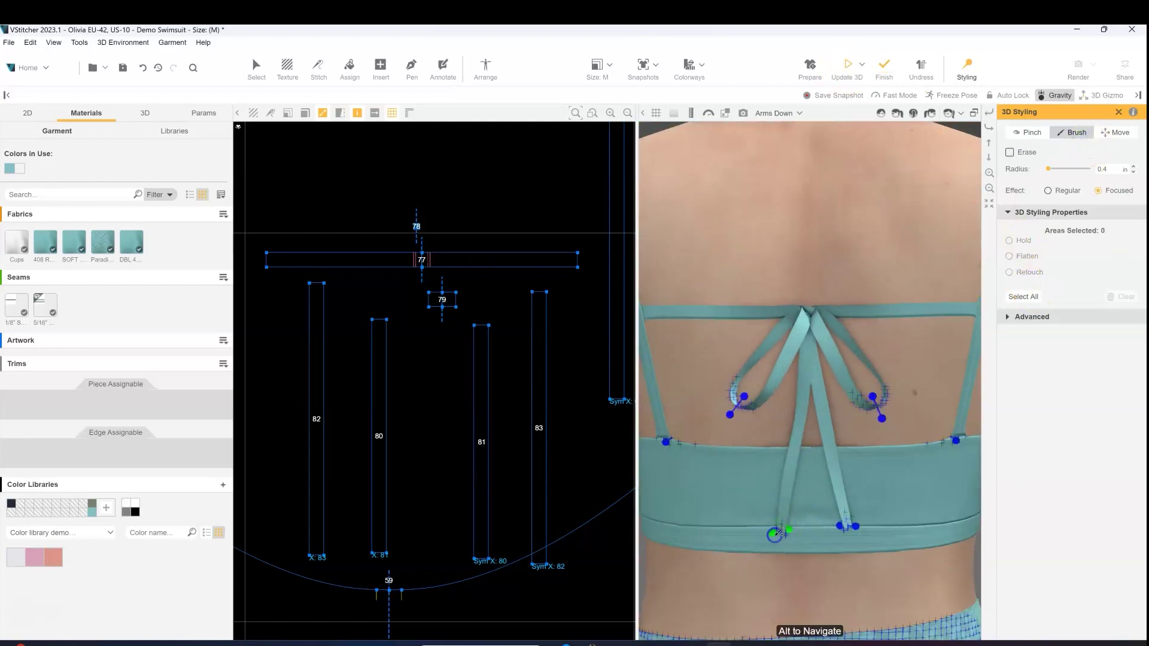
pyautogui.click(847, 64)
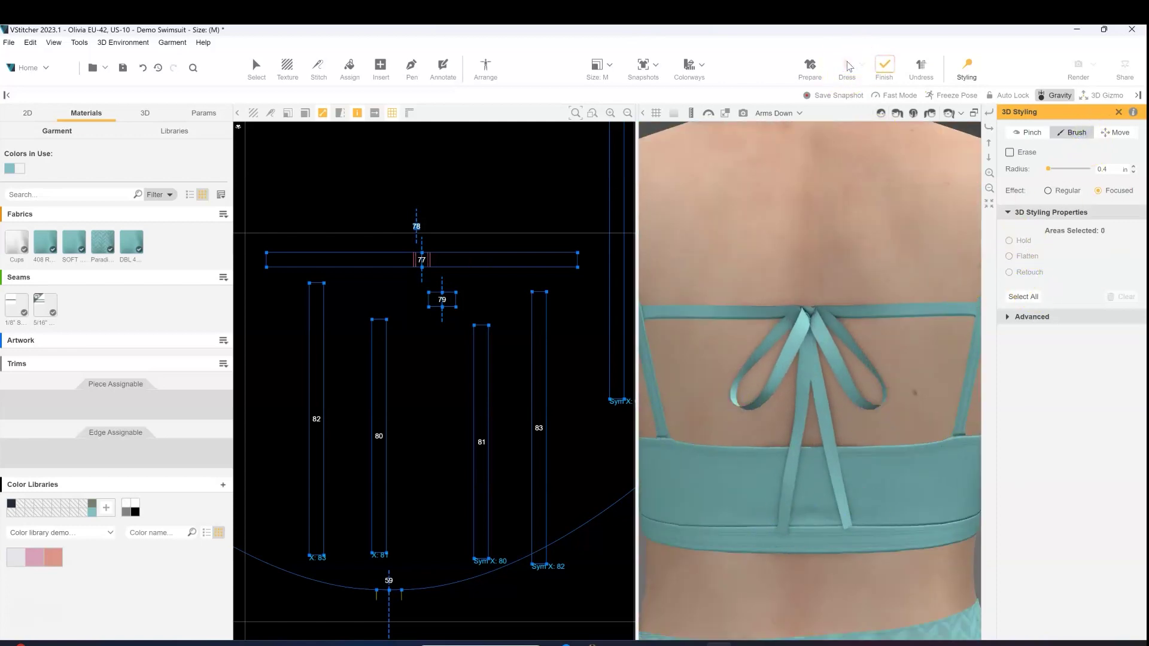
pyautogui.click(1035, 137)
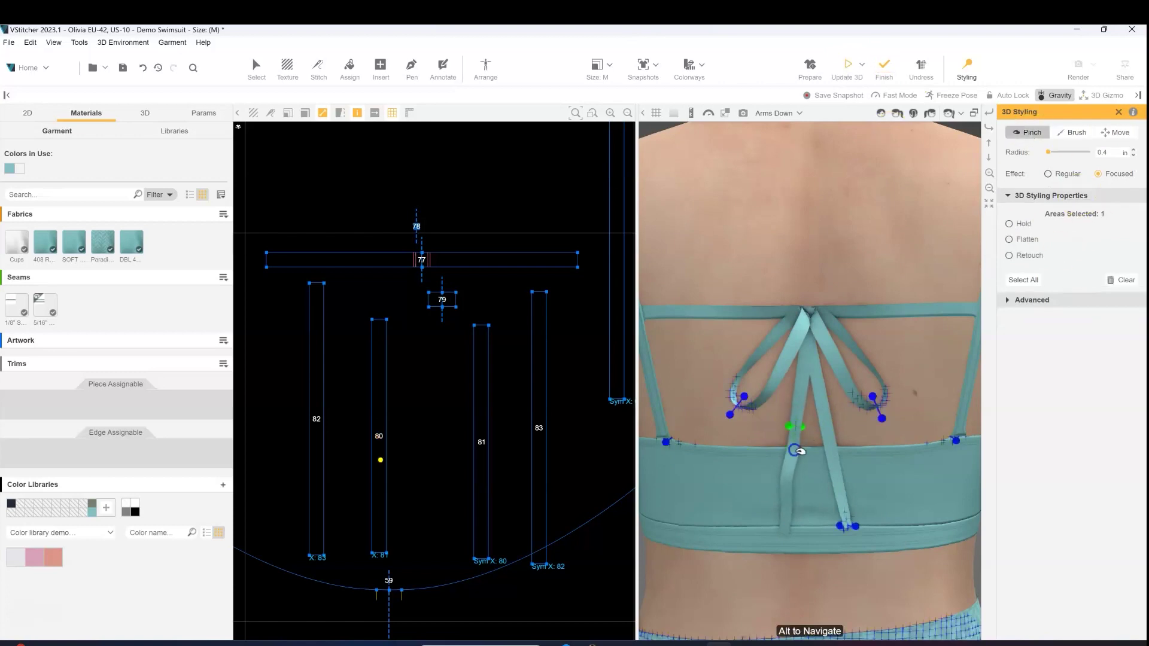
pyautogui.click(850, 64)
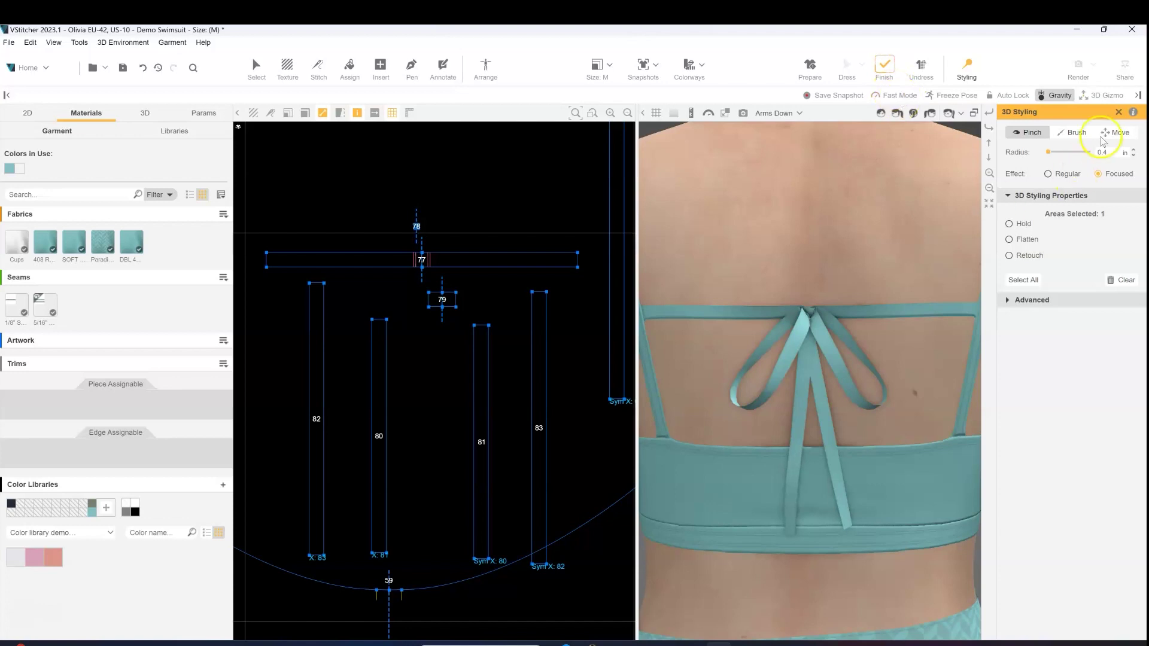
# - Reapply Hold to the left hanging strip's lower end, drape the garment and finish the simulation
pyautogui.click(1073, 133)
pyautogui.click(844, 65)
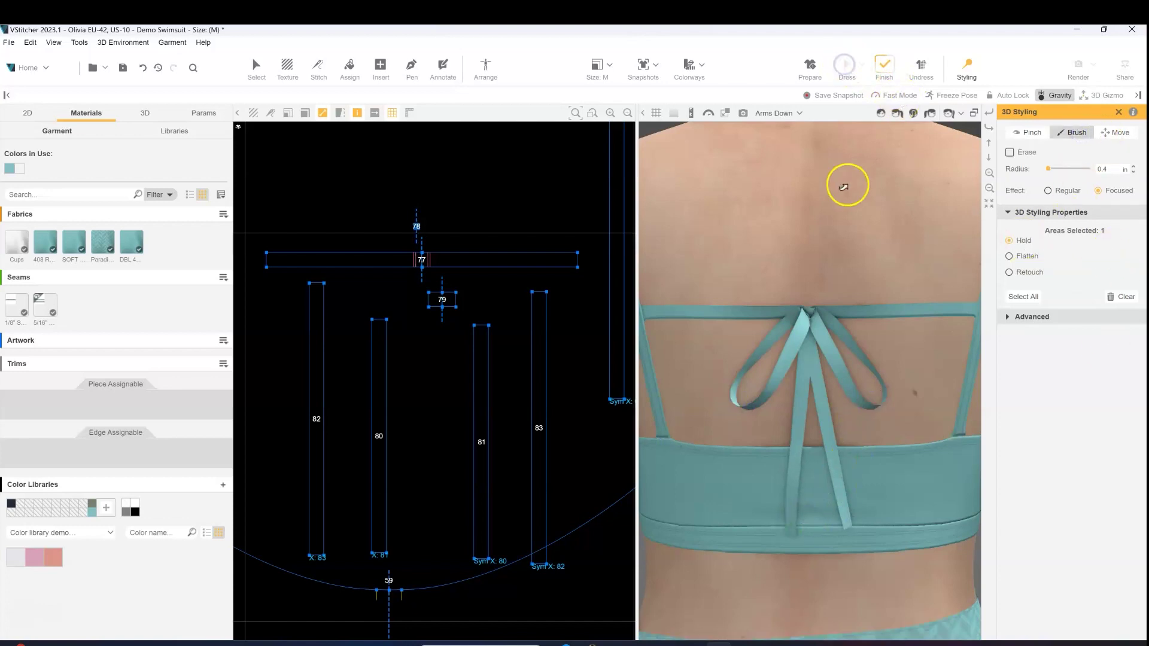
pyautogui.scroll(-3, 846, 186)
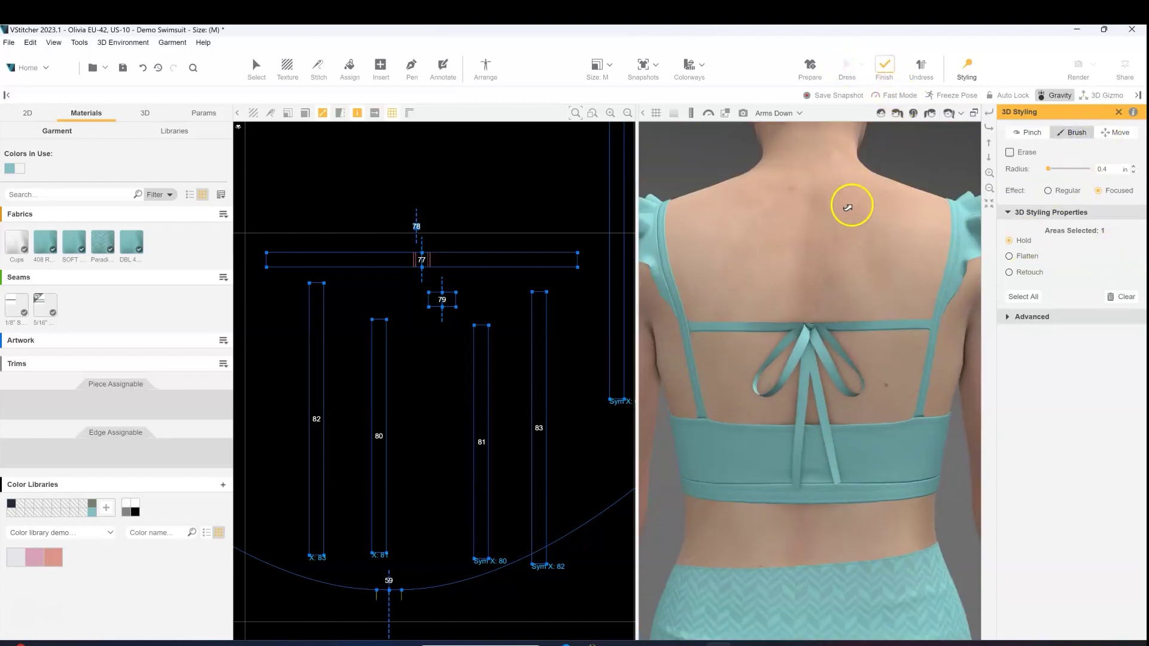
pyautogui.click(885, 66)
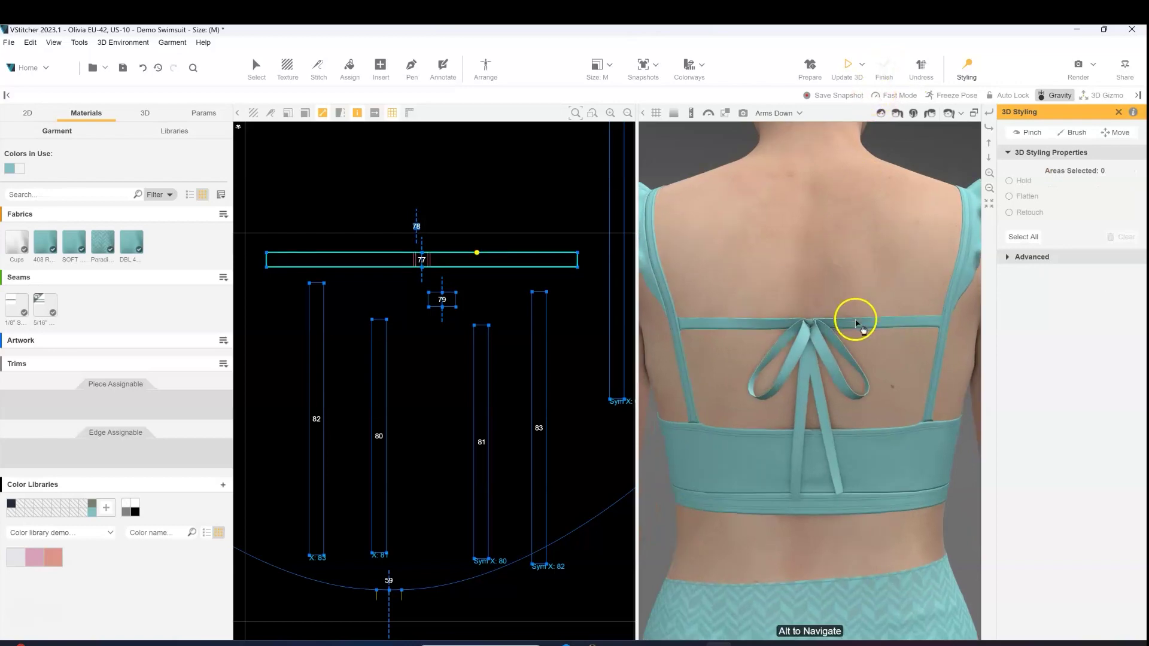
# - Select the back strap, center loop, hanging strips and bow loop pieces, and set their edges' stitch type to Directional Seam
pyautogui.click(256, 69)
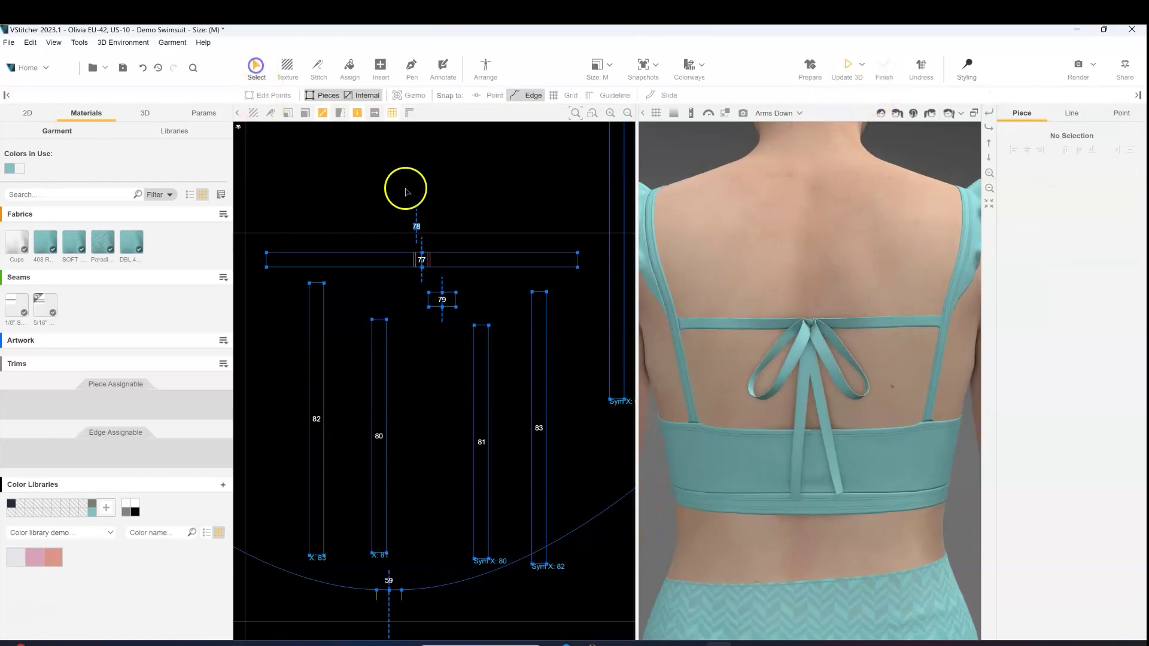
pyautogui.click(481, 266)
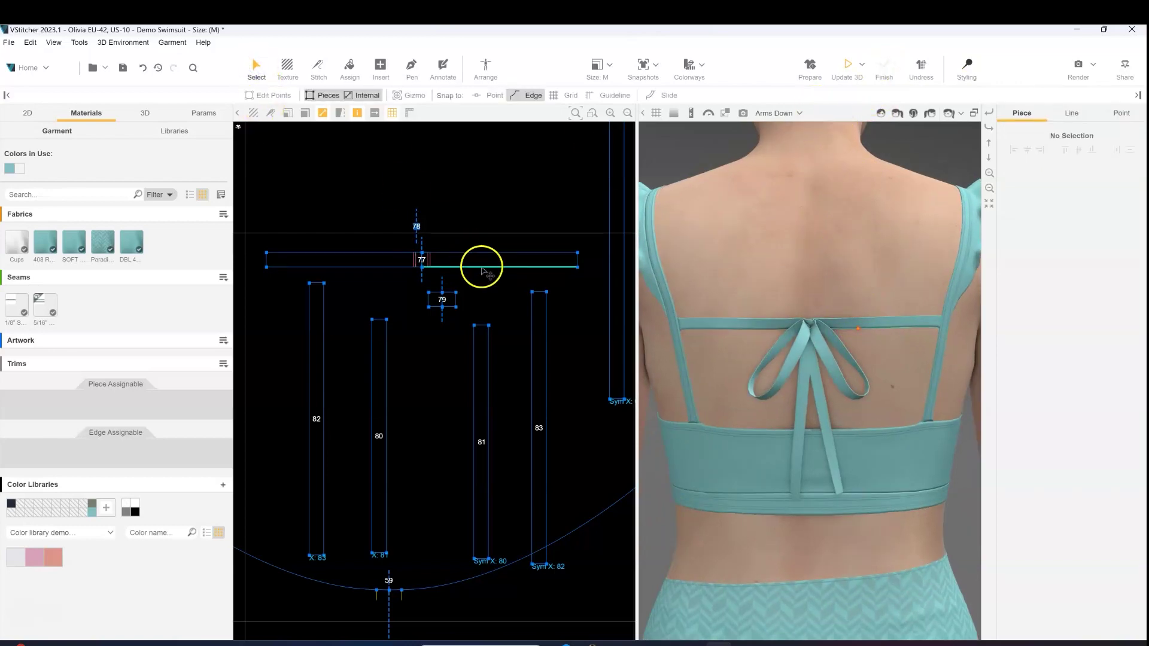
pyautogui.keyDown('shift'); pyautogui.click(542, 342); pyautogui.keyUp('shift')
pyautogui.keyDown('shift'); pyautogui.click(385, 350); pyautogui.keyUp('shift')
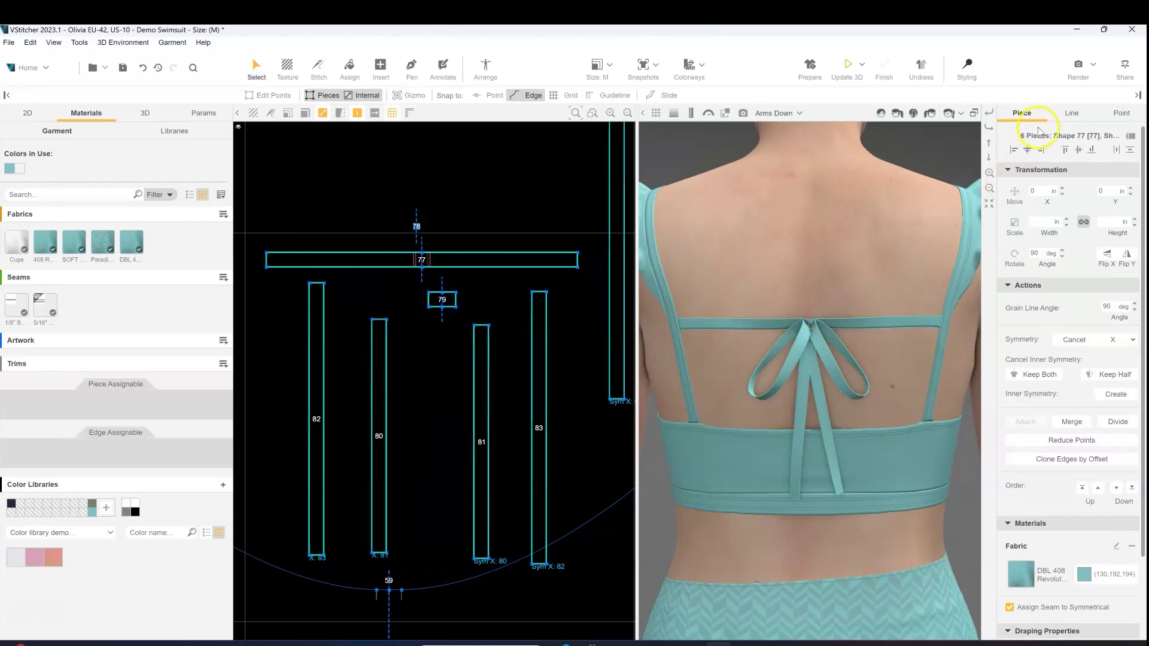
pyautogui.click(1061, 116)
pyautogui.scroll(-3, 1105, 347)
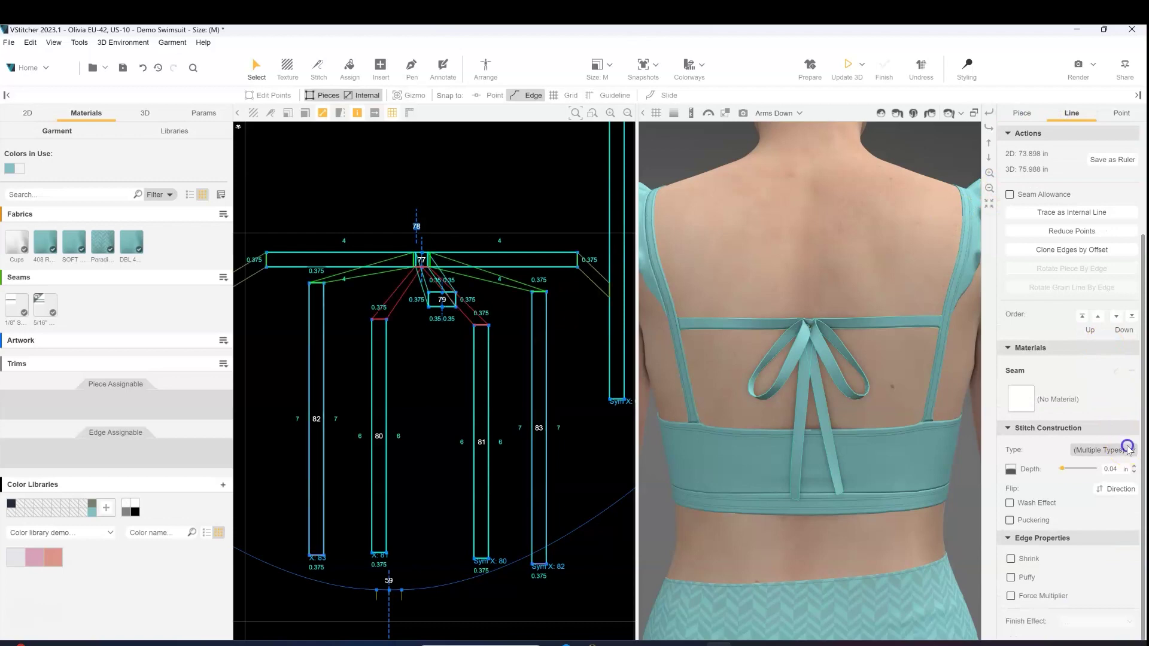
pyautogui.click(1113, 450)
pyautogui.click(1110, 474)
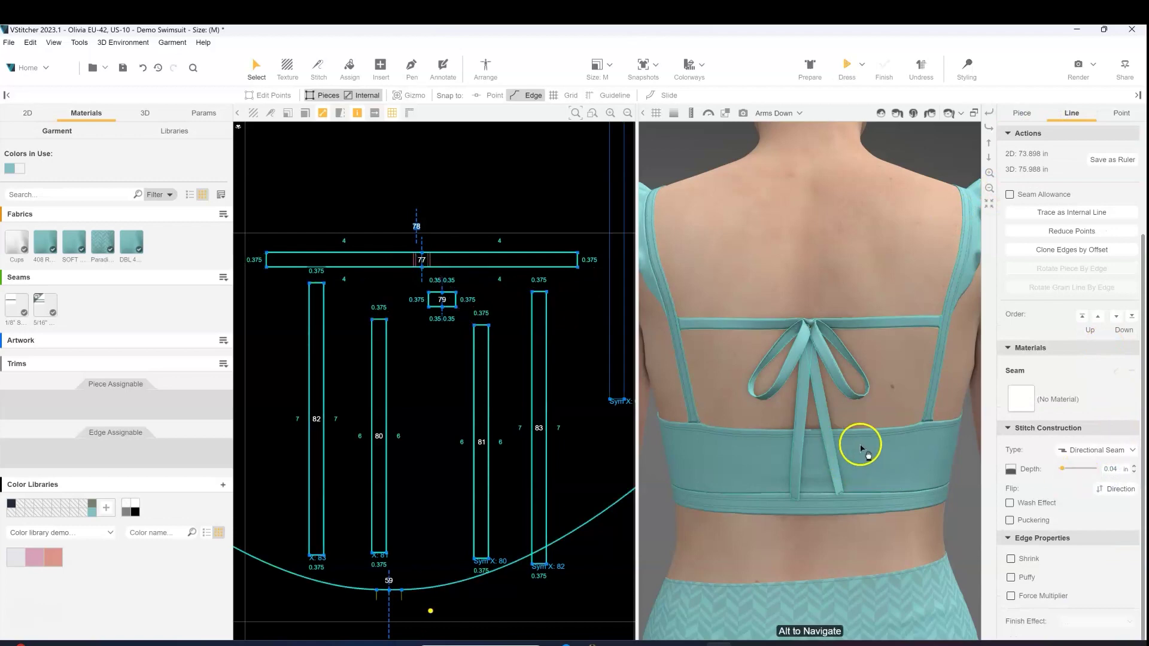
# - Deselect the pieces, drape and finish the garment, and examine the completed bow on the back from several angles
pyautogui.scroll(2, 778, 359)
pyautogui.click(532, 211)
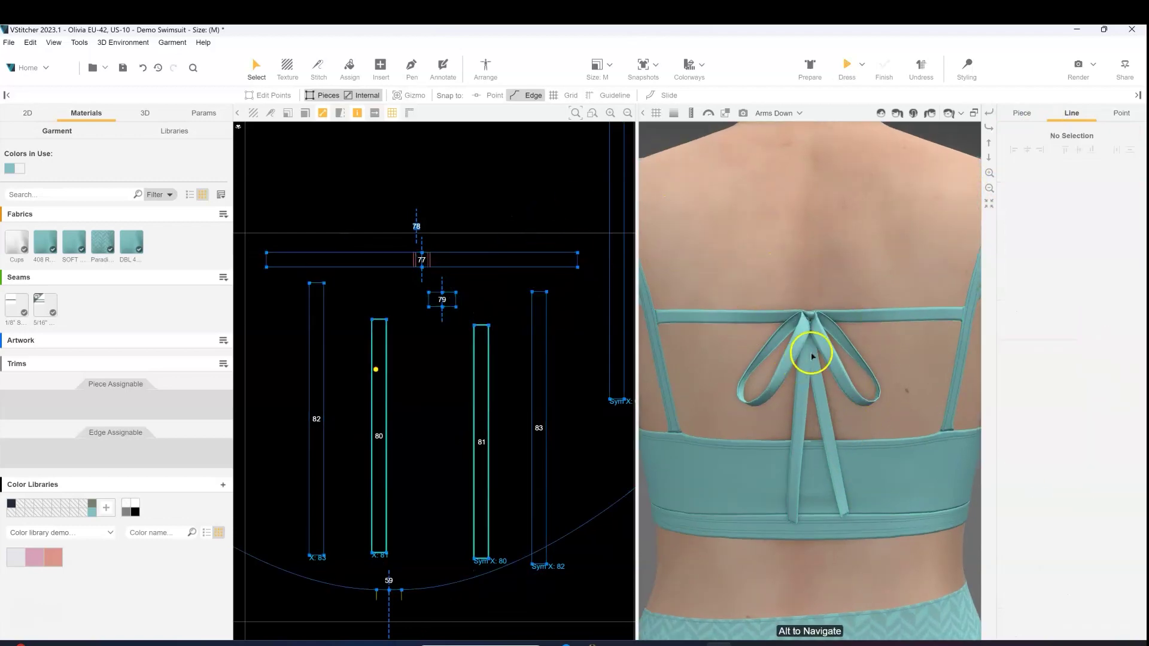
pyautogui.scroll(-3, 880, 365)
pyautogui.click(846, 67)
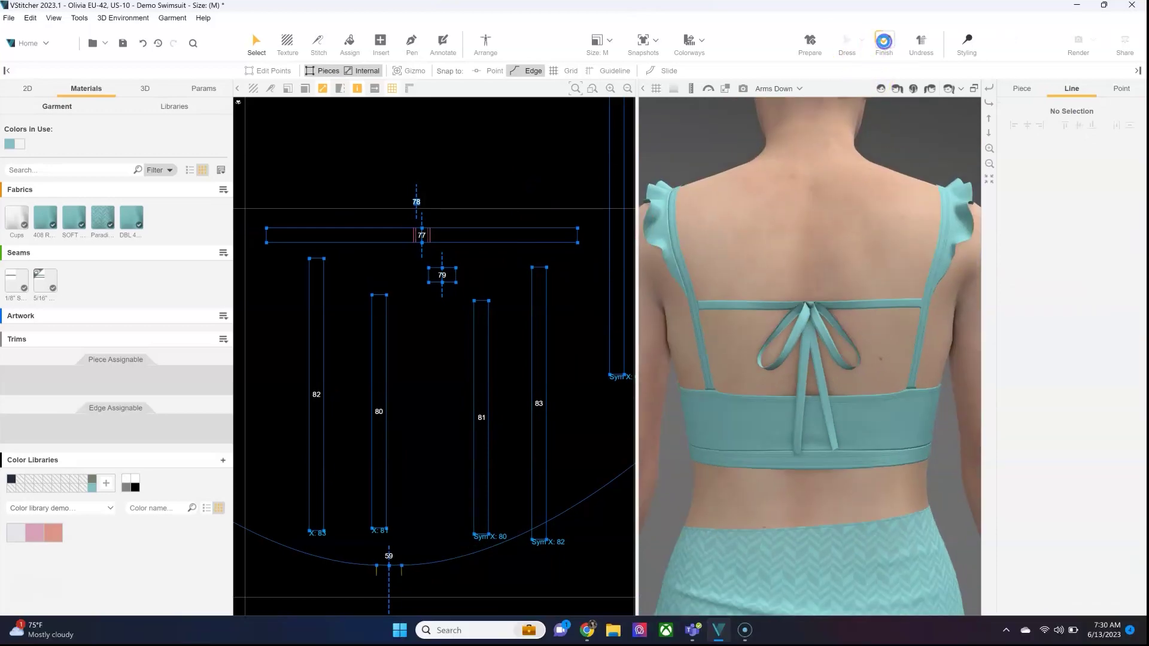
pyautogui.rightClick(816, 336)
pyautogui.click(880, 336)
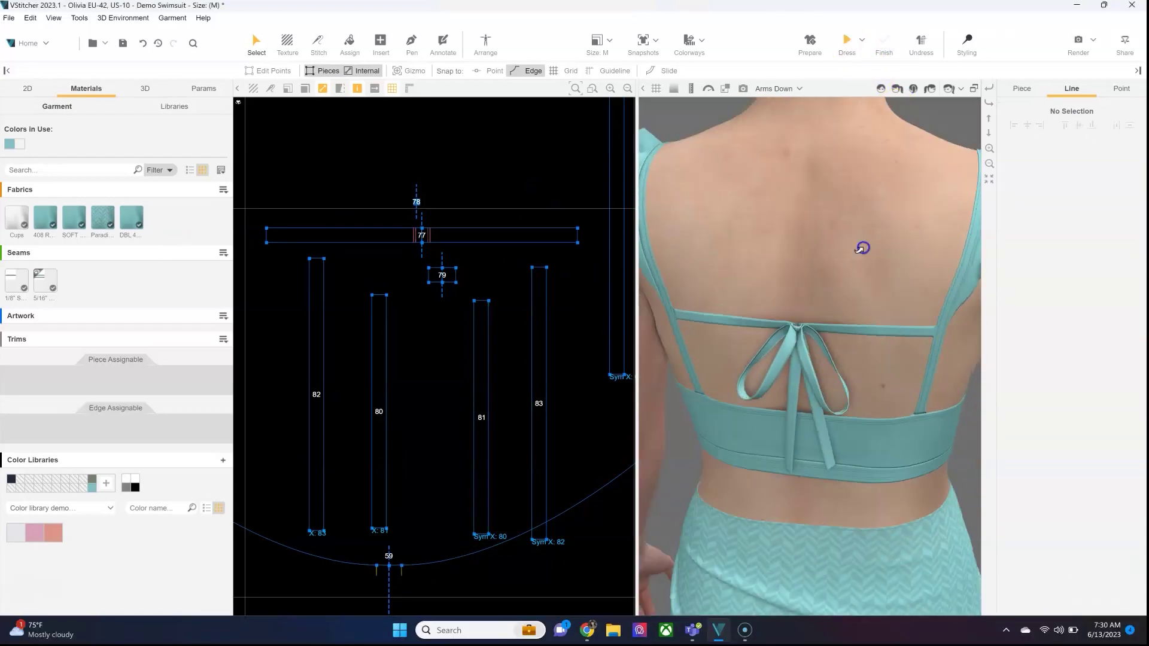
pyautogui.moveTo(863, 247)
pyautogui.mouseDown()
pyautogui.moveTo(784, 274)
pyautogui.moveTo(717, 415)
pyautogui.moveTo(941, 519)
pyautogui.moveTo(941, 362)
pyautogui.moveTo(853, 238)
pyautogui.mouseUp()
pyautogui.moveTo(853, 237); pyautogui.dragTo(879, 241, button='right')
pyautogui.moveTo(877, 288); pyautogui.dragTo(677, 387, button='right')
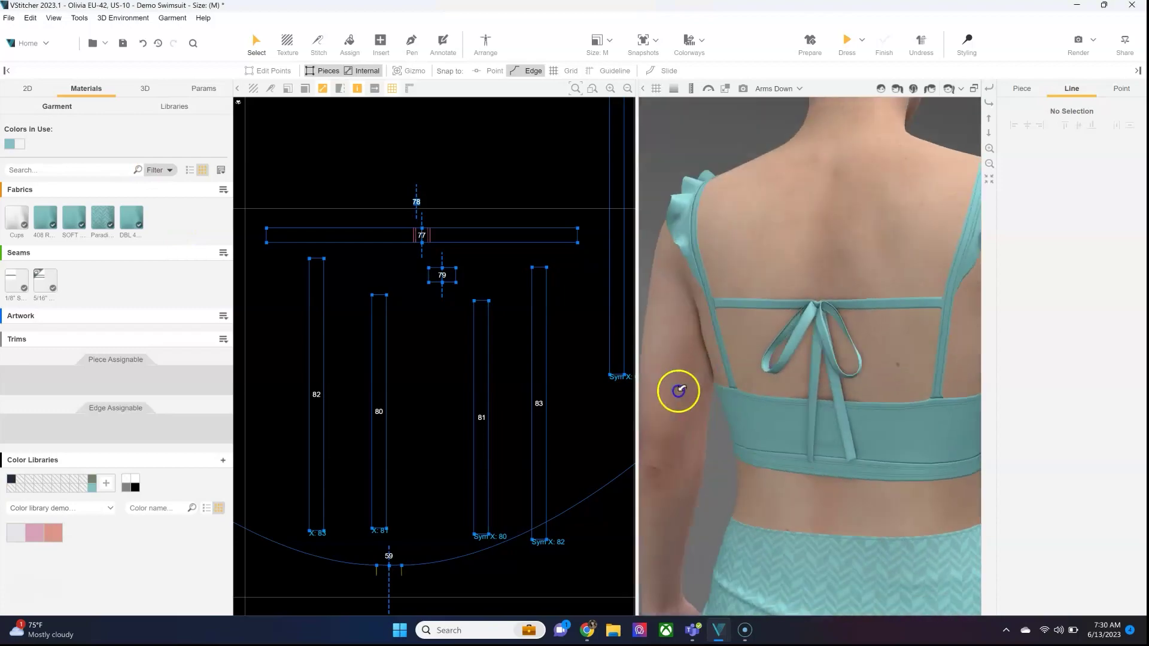